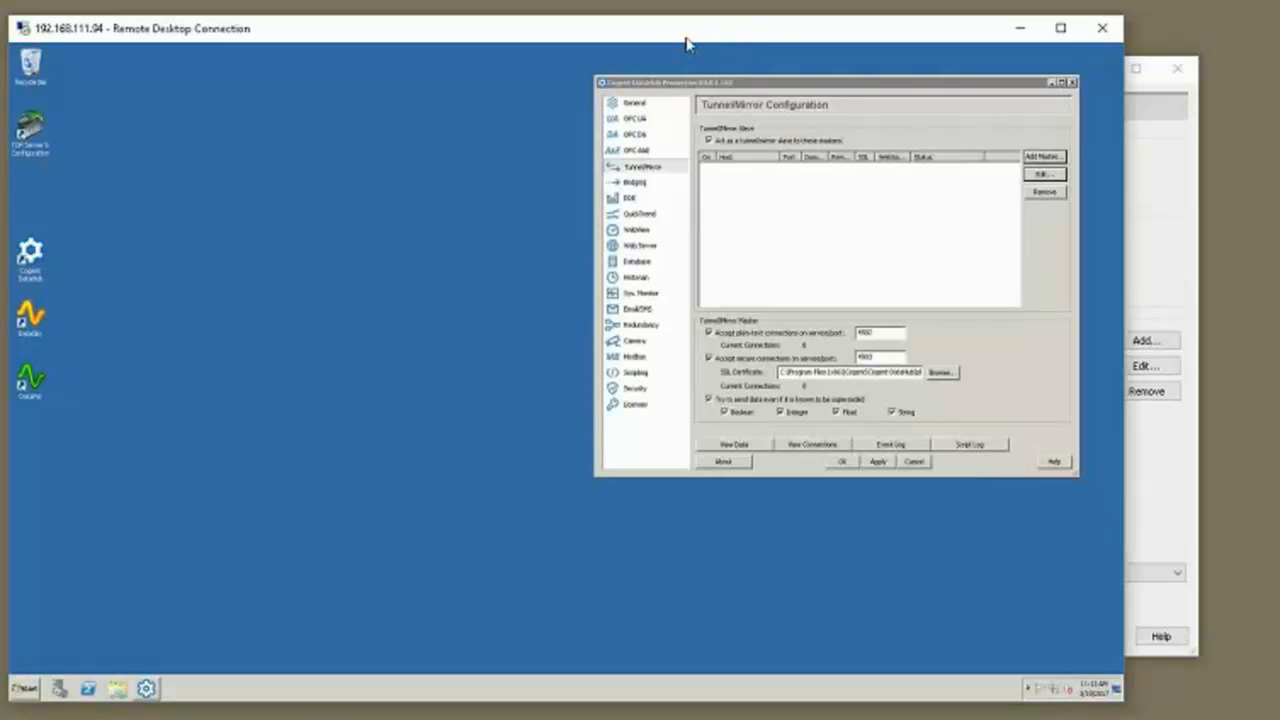
In the local DataHub, start a new OPC DA client connection on localhost using the Toolbox OPC Power Server 6.0.
{"action": "left_click", "coordinate": [1174, 201]}
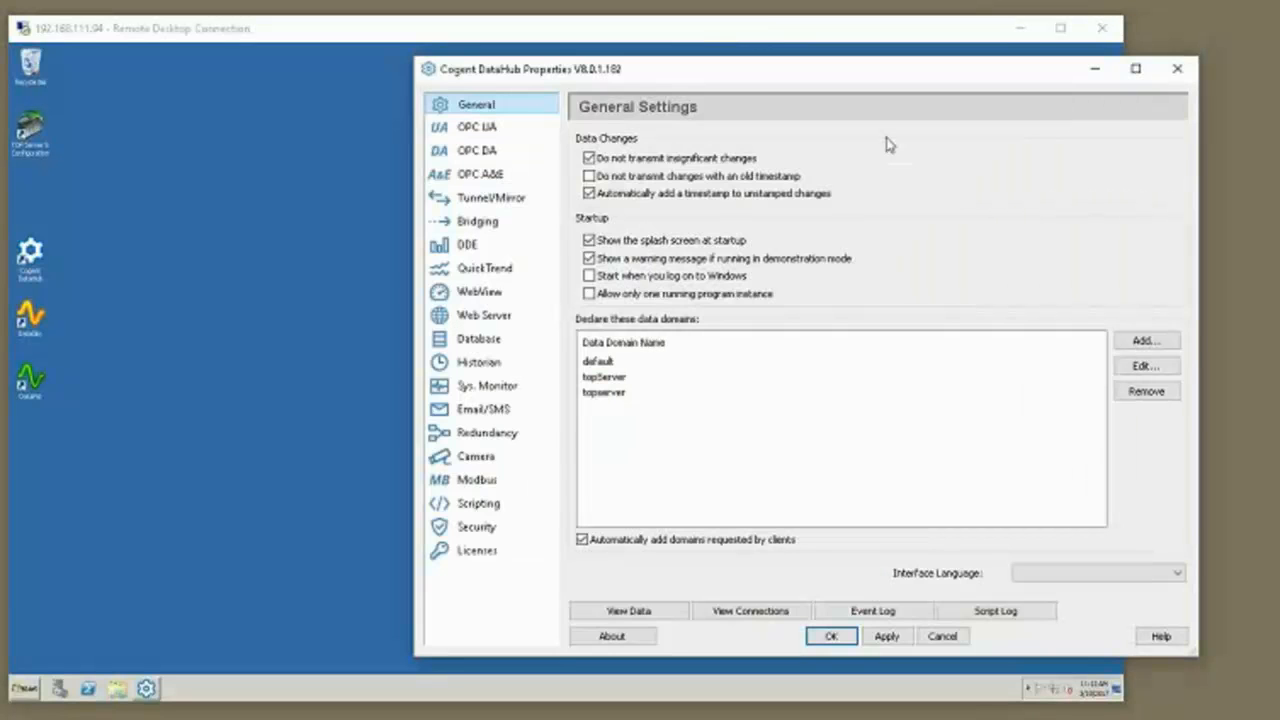
{"action": "left_click", "coordinate": [706, 41]}
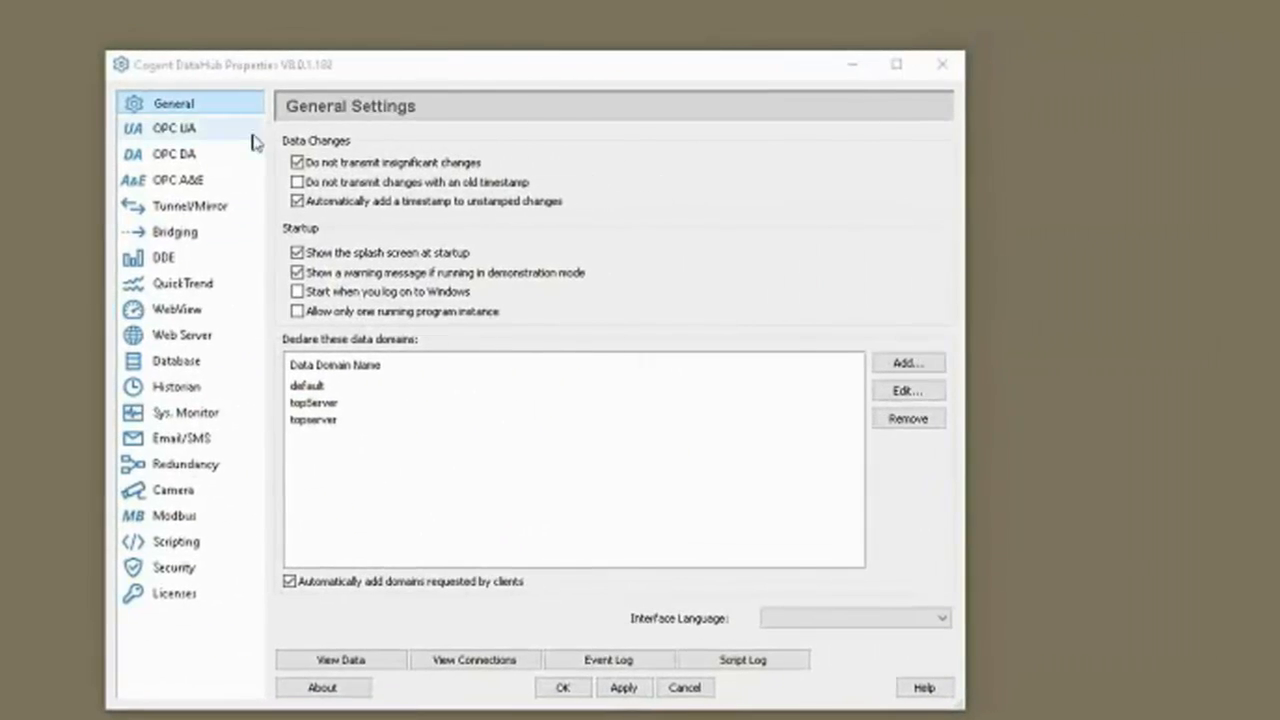
{"action": "left_click", "coordinate": [215, 157]}
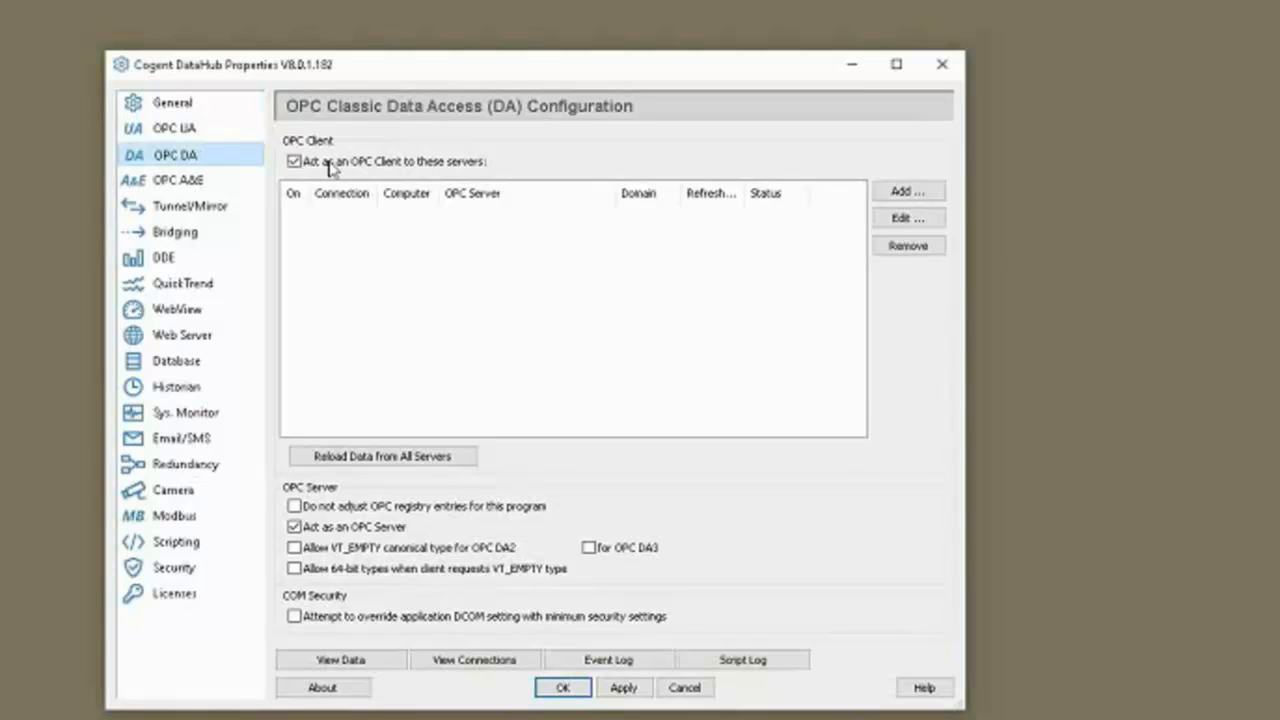
{"action": "left_click", "coordinate": [907, 191]}
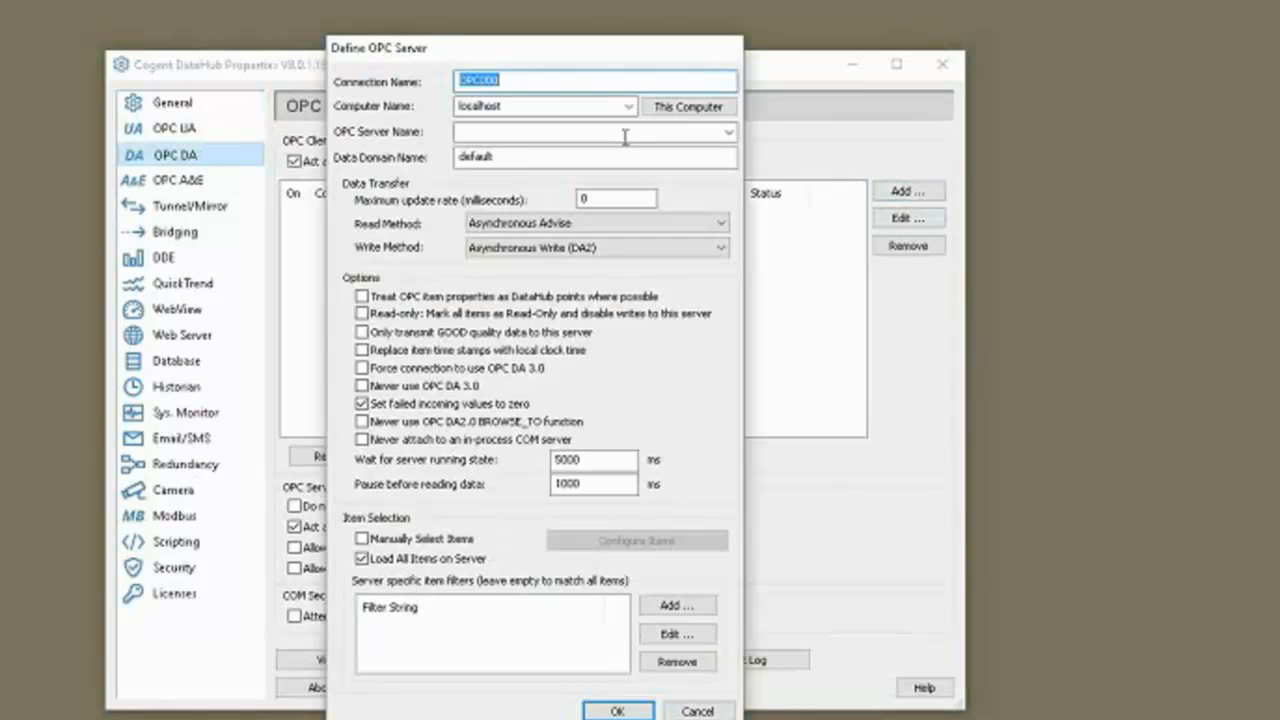
{"action": "left_click", "coordinate": [729, 134]}
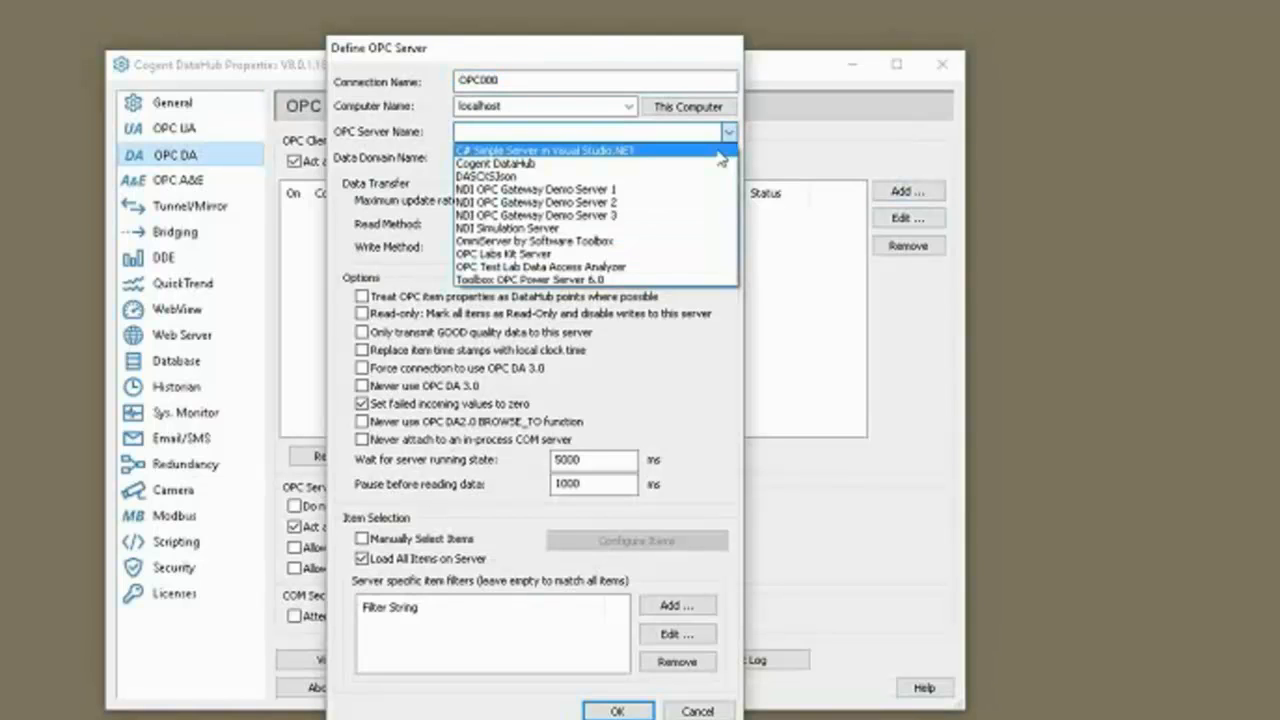
{"action": "left_click", "coordinate": [658, 281]}
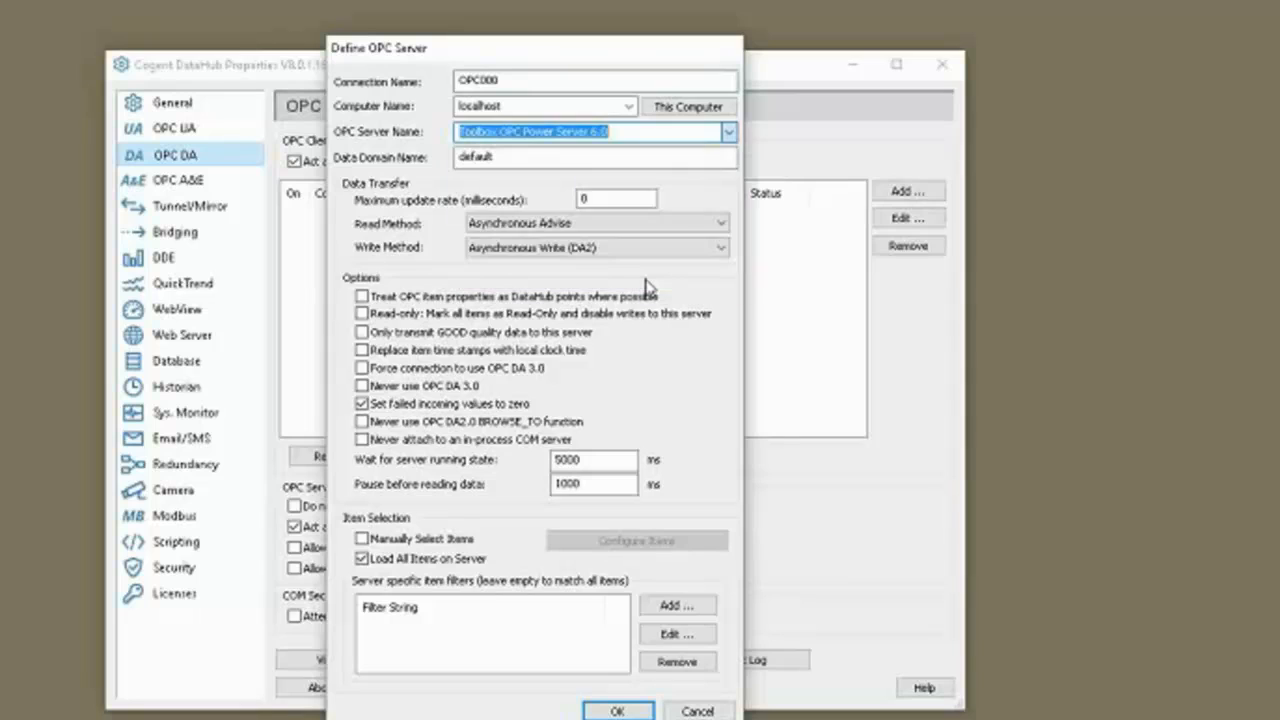
Set the connection's data domain to TOPServer and its maximum update rate to 1000 ms, and apply the new connection.
{"action": "left_click", "coordinate": [537, 157]}
{"action": "left_click_drag", "start_coordinate": [424, 150], "coordinate": [308, 150]}
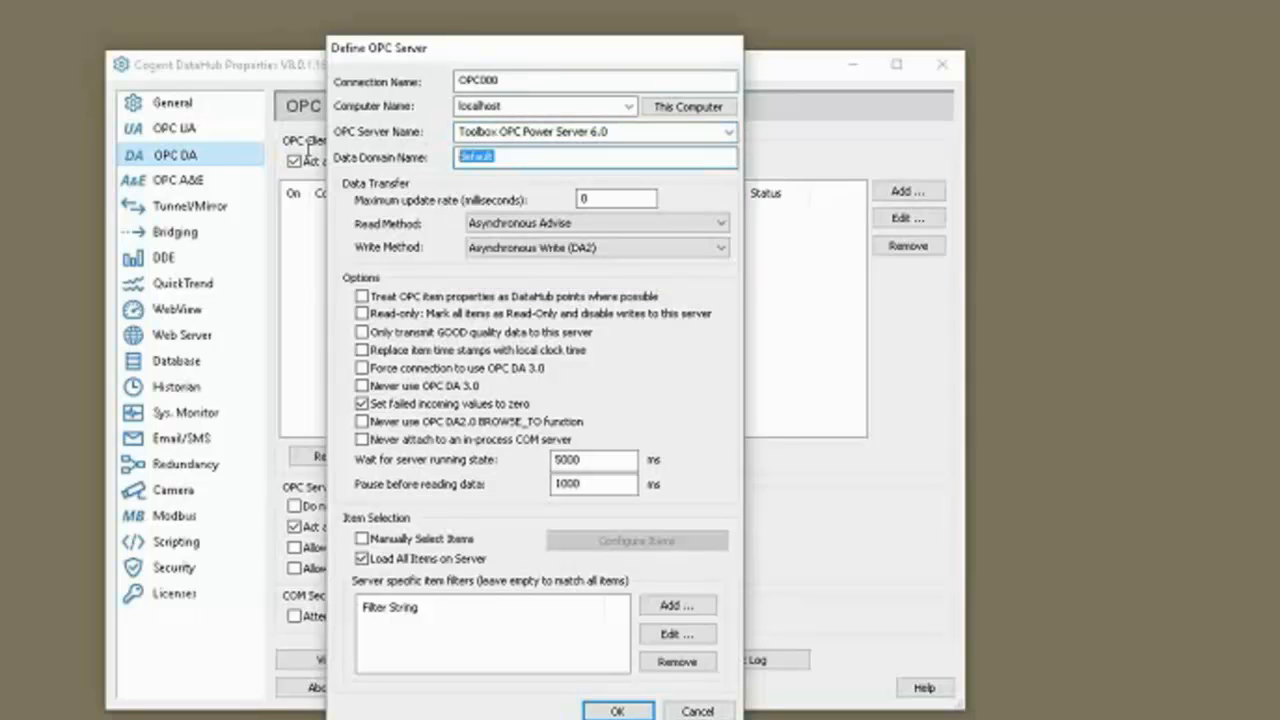
{"action": "type", "text": "TOPServer"}
{"action": "key", "text": "Tab"}
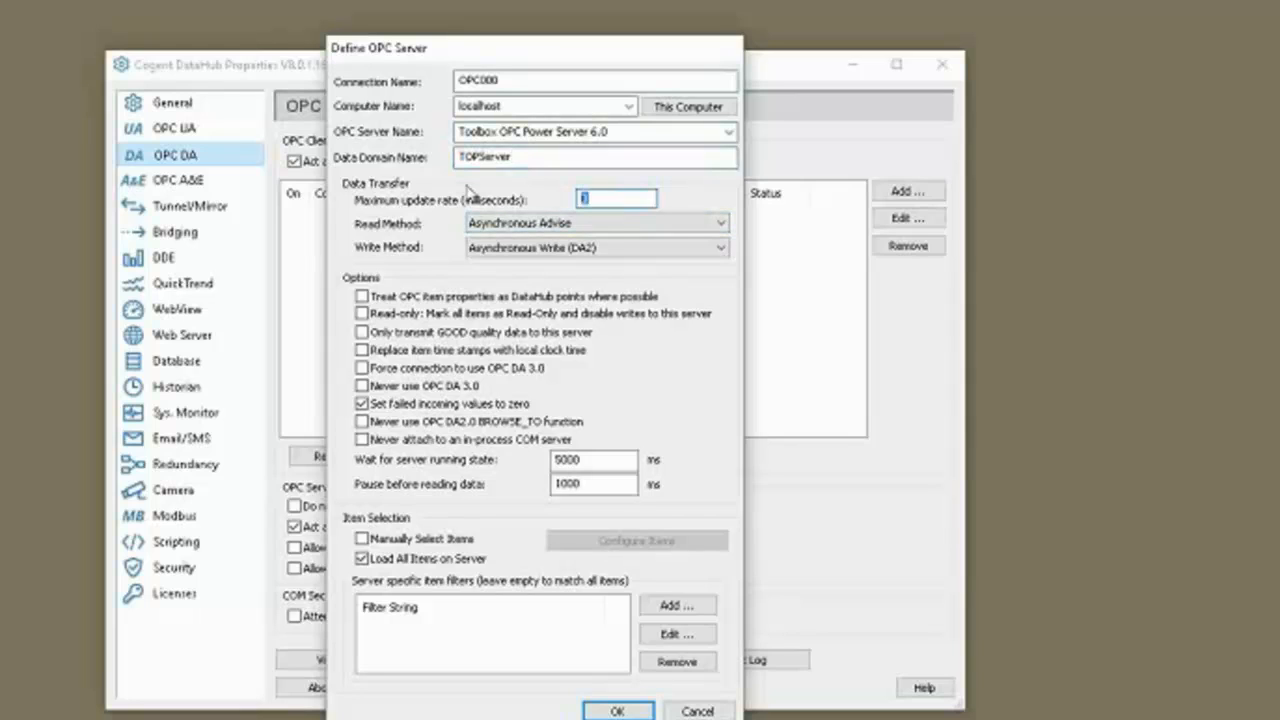
{"action": "type", "text": "1000"}
{"action": "left_click_drag", "start_coordinate": [530, 64], "coordinate": [1057, 99]}
{"action": "key", "text": "Return"}
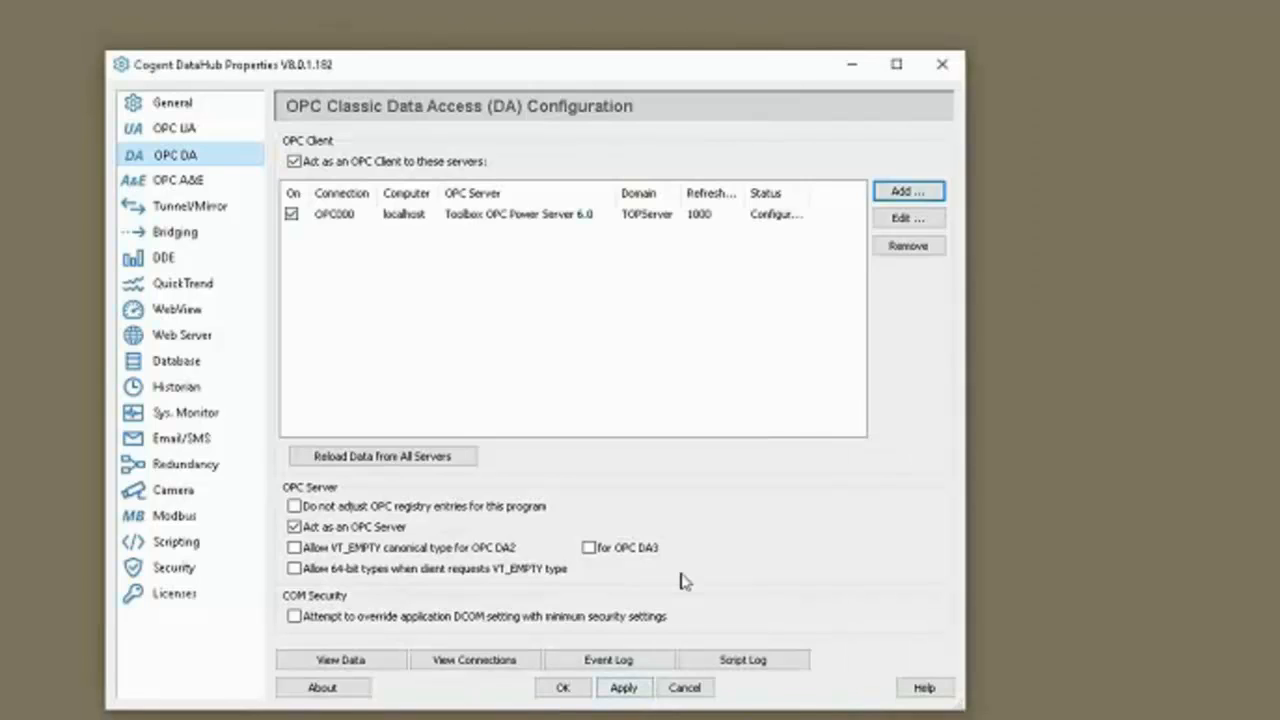
{"action": "left_click_drag", "start_coordinate": [809, 197], "coordinate": [855, 203]}
{"action": "left_click", "coordinate": [623, 689]}
Inspect the data points under TOPServer, Channel1, Device1 in the Data Browser.
{"action": "left_click", "coordinate": [340, 660]}
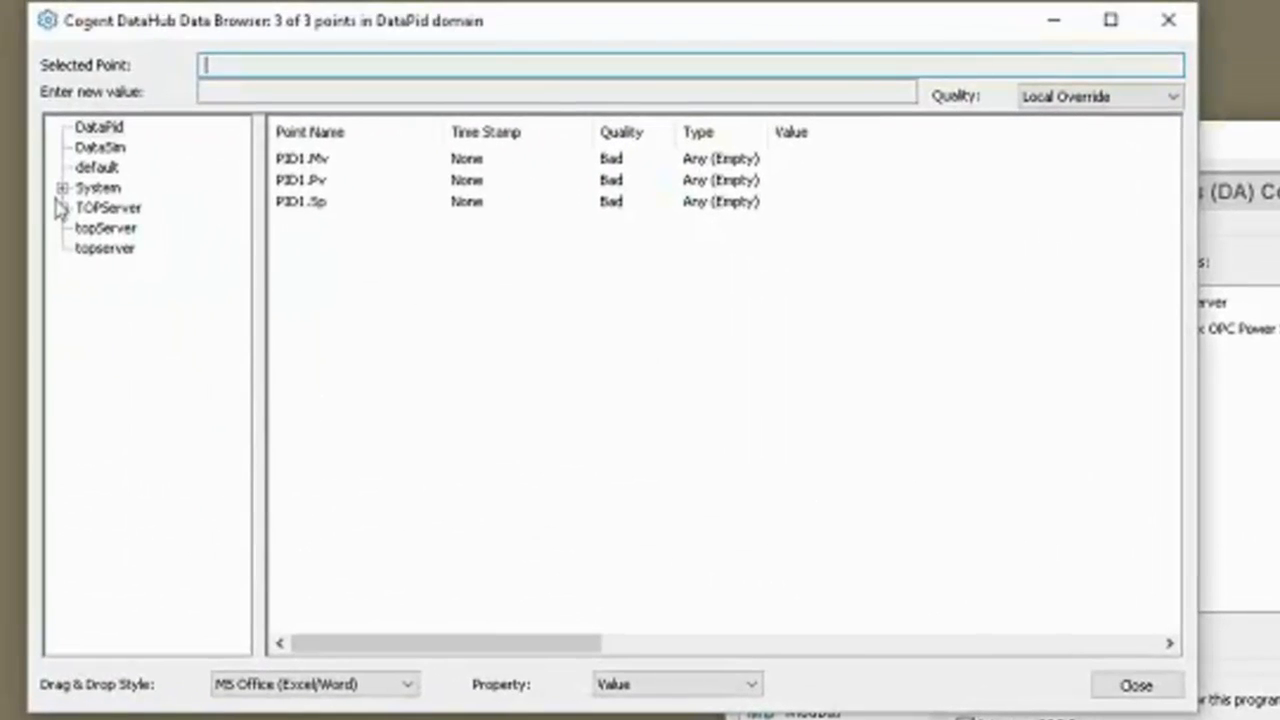
{"action": "left_click", "coordinate": [62, 208]}
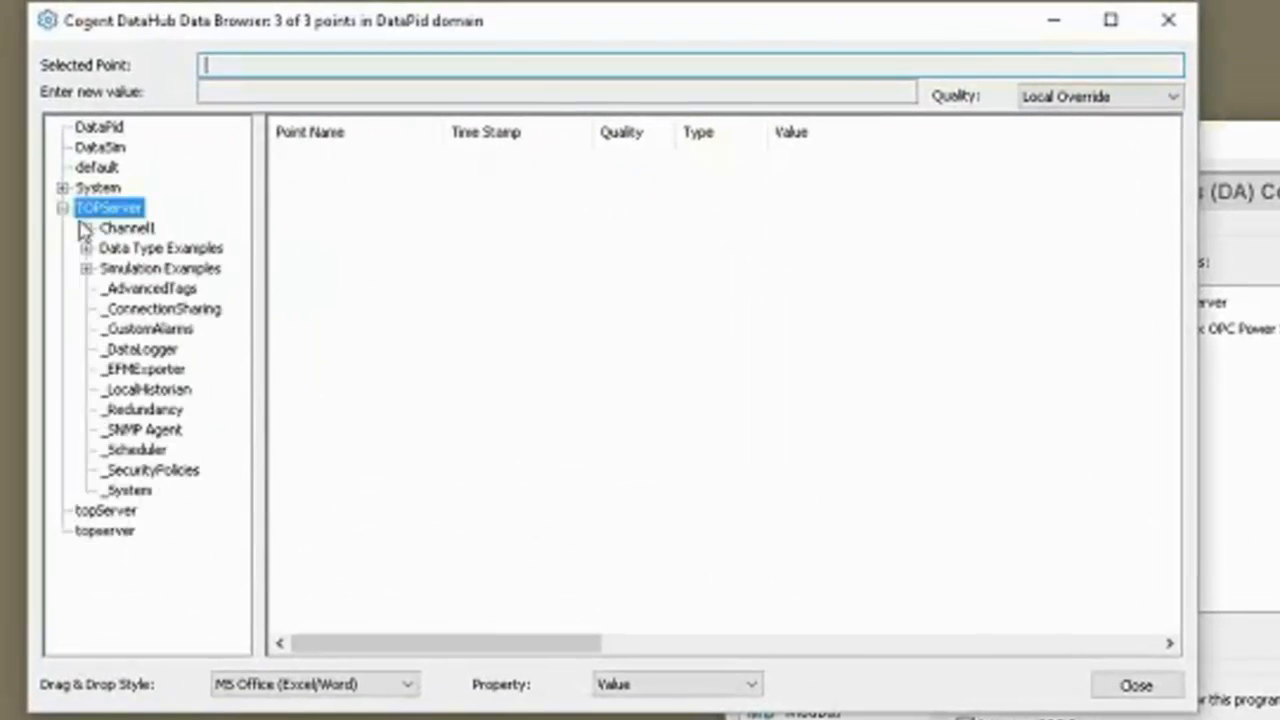
{"action": "left_click", "coordinate": [86, 229]}
{"action": "left_click", "coordinate": [156, 249]}
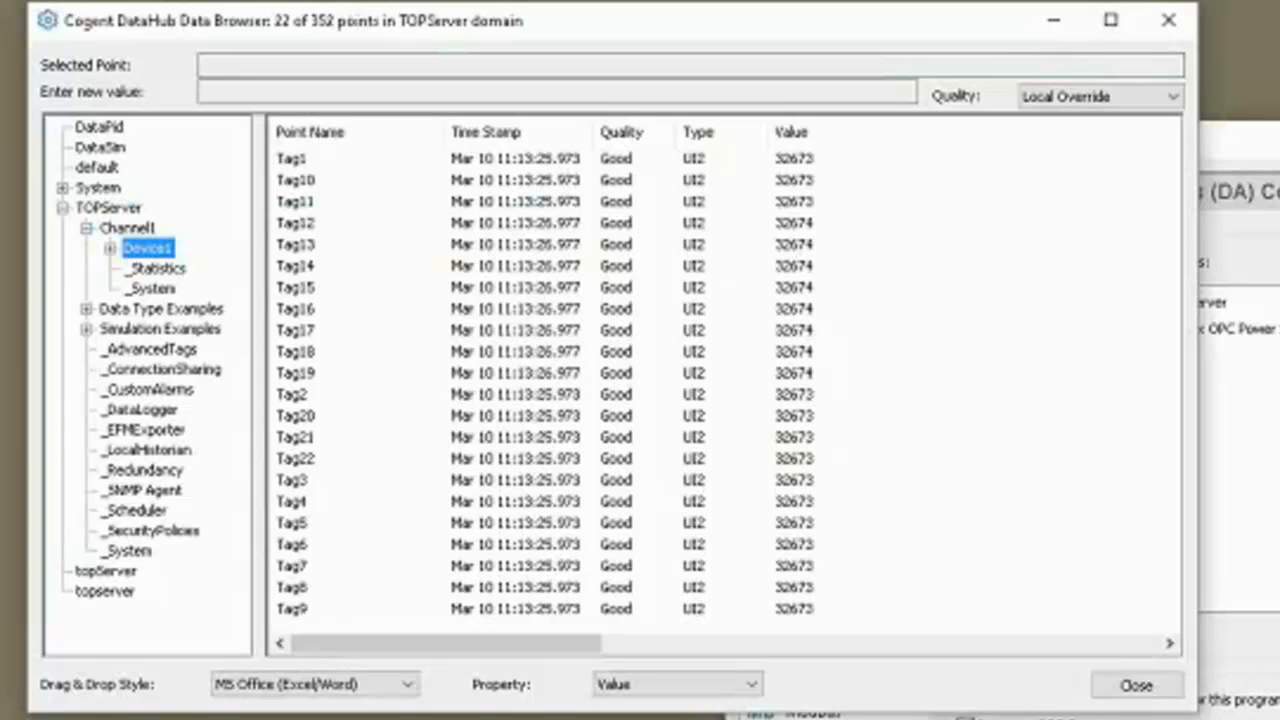
{"action": "left_click", "coordinate": [1172, 22]}
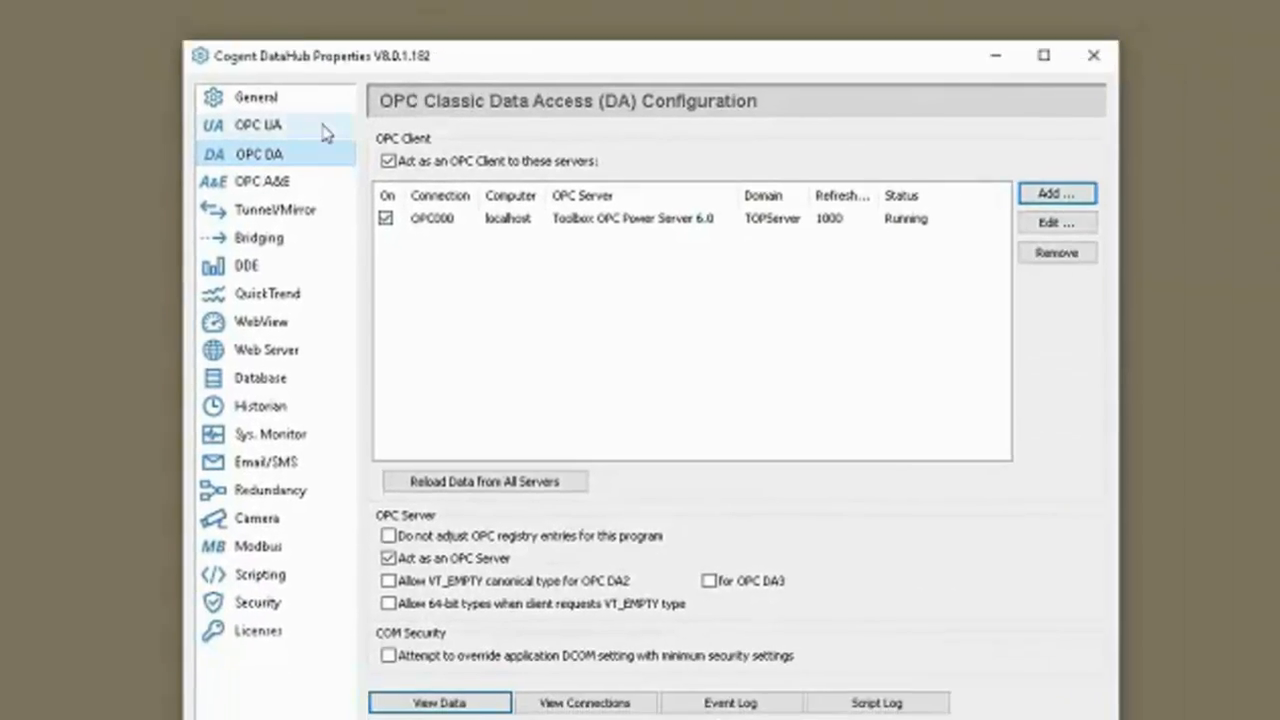
Enable the local DataHub to act as an OPC UA server and move its properties window aside.
{"action": "left_click", "coordinate": [813, 219]}
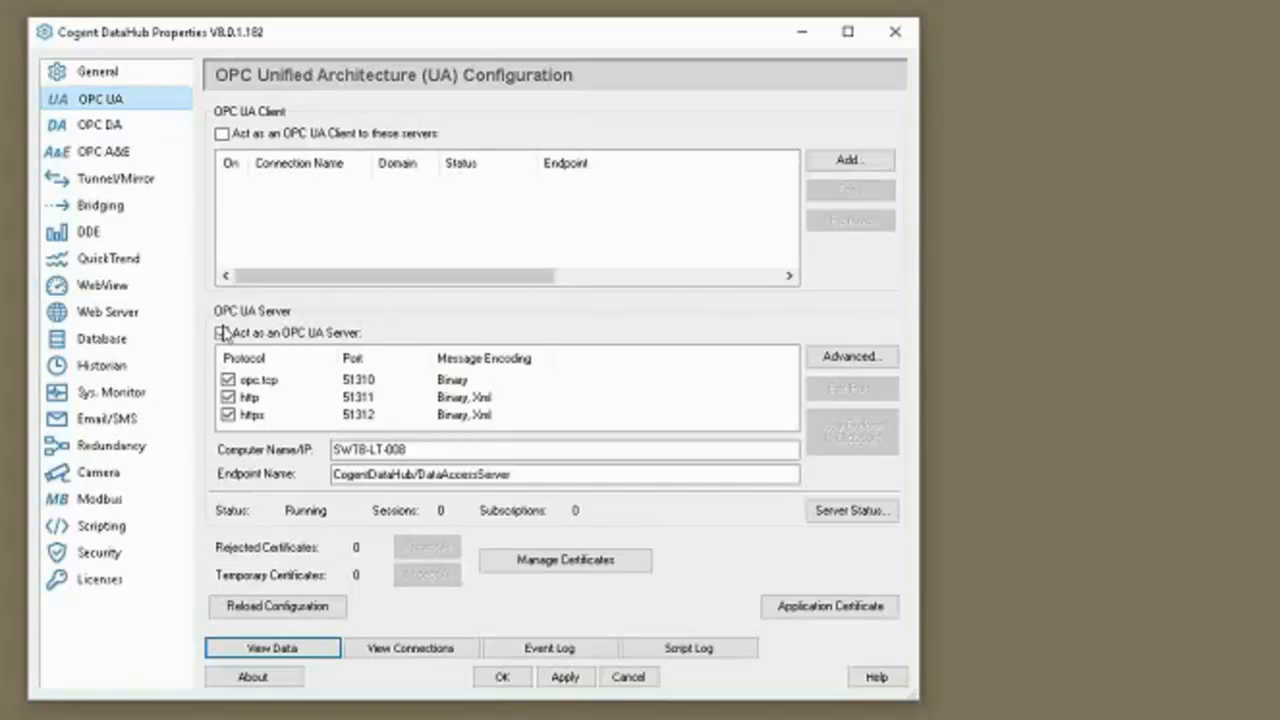
{"action": "left_click", "coordinate": [223, 333]}
{"action": "left_click_drag", "start_coordinate": [443, 38], "coordinate": [824, 0]}
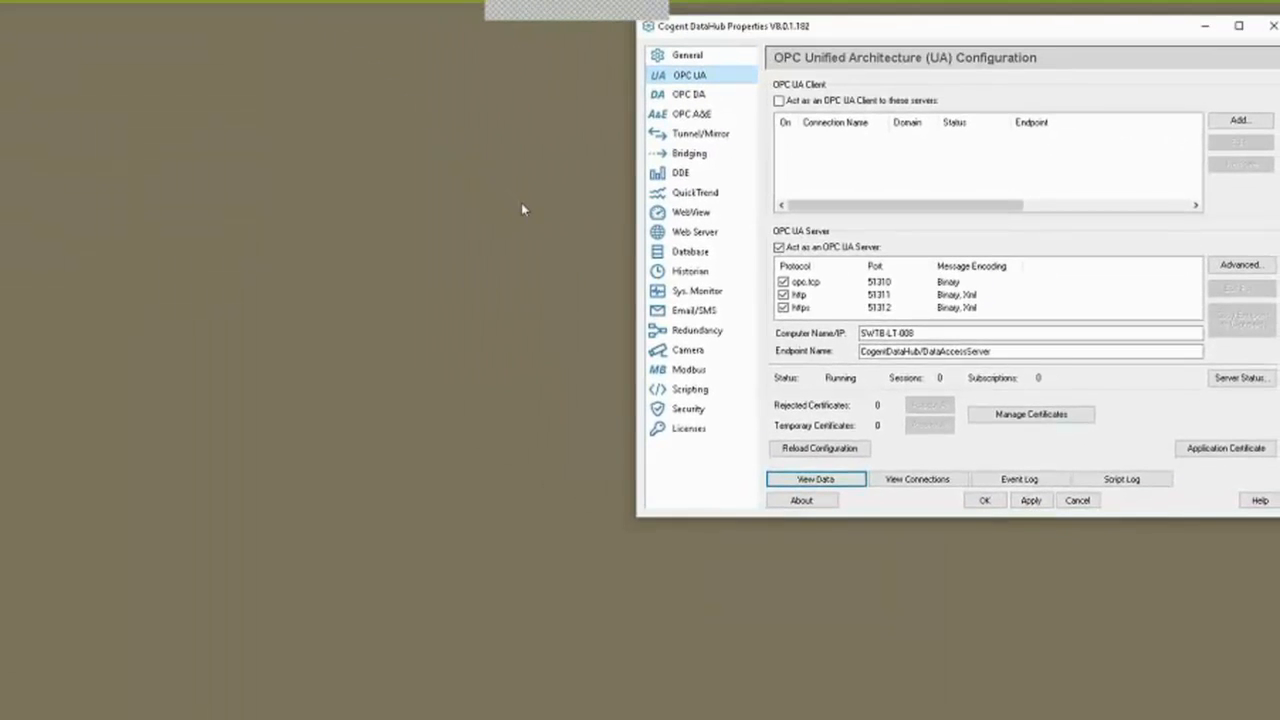
Switch to the maximized Remote Desktop session and start a new OPC UA client connection in its DataHub.
{"action": "mouse_move", "coordinate": [0, 345]}
{"action": "left_mouse_down"}
{"action": "mouse_move", "coordinate": [0, 390]}
{"action": "mouse_move", "coordinate": [320, 197]}
{"action": "mouse_move", "coordinate": [315, 120]}
{"action": "left_mouse_up"}
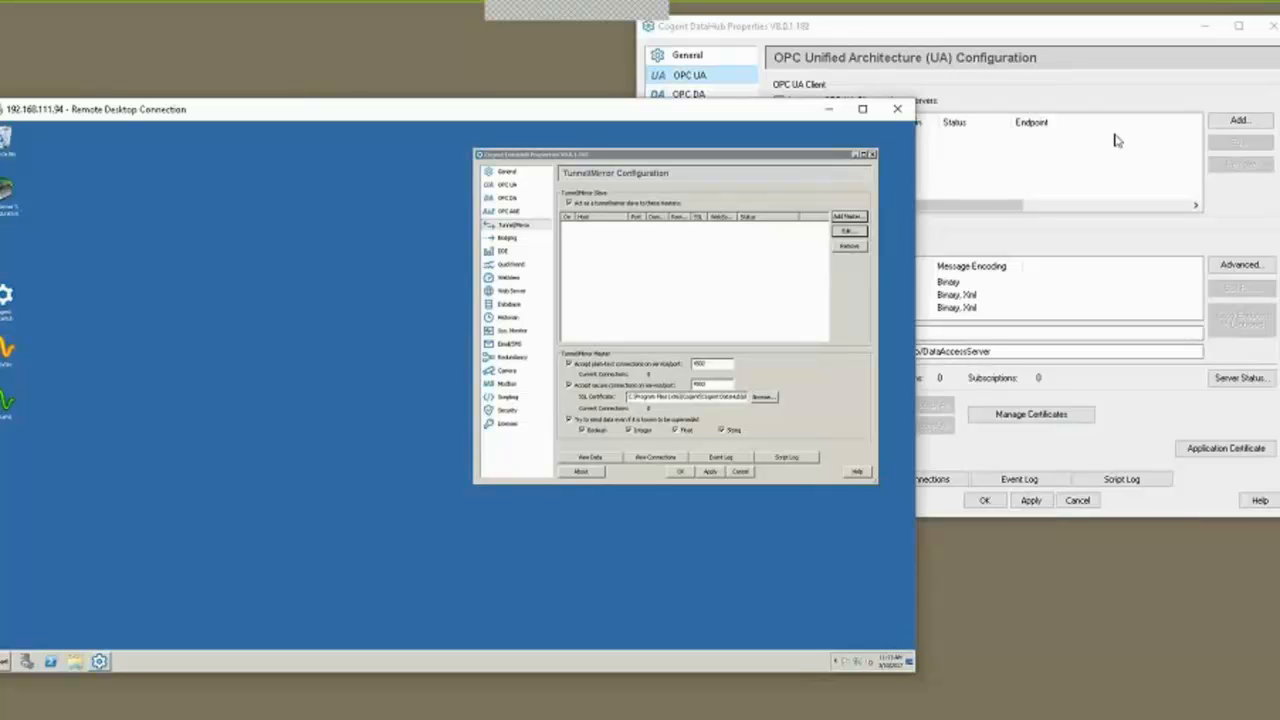
{"action": "left_click", "coordinate": [863, 110]}
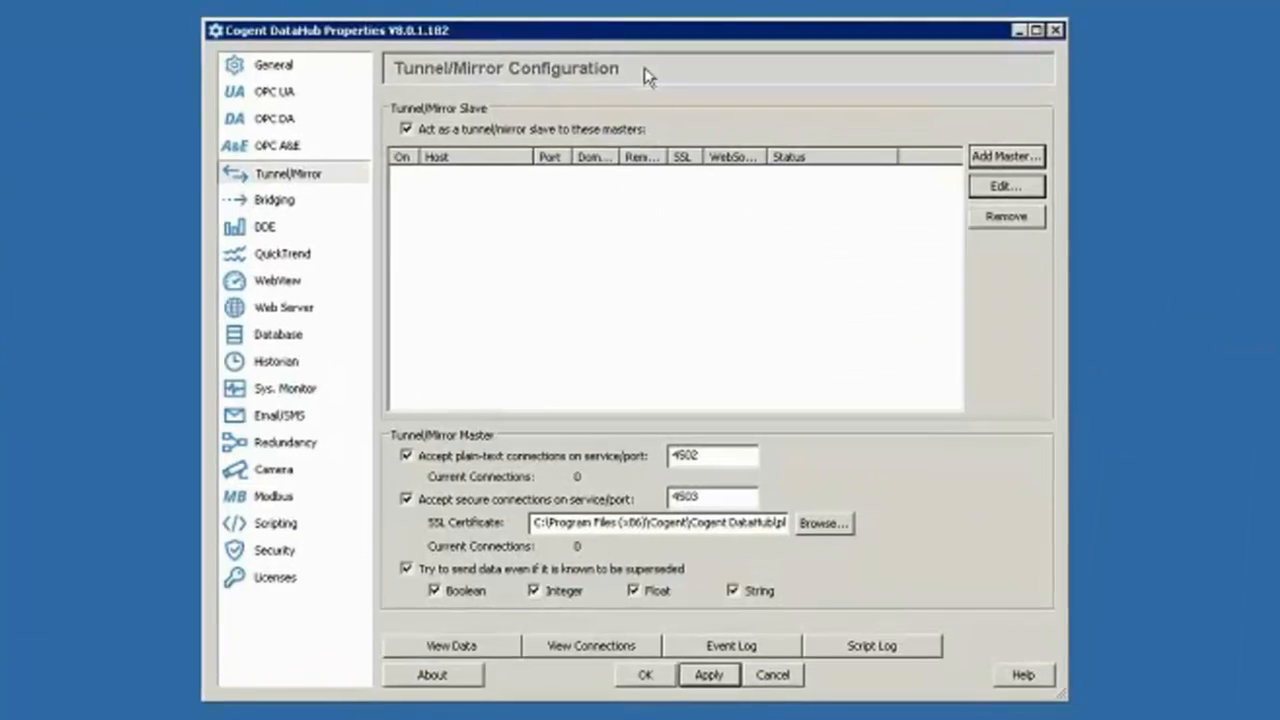
{"action": "left_click", "coordinate": [262, 86]}
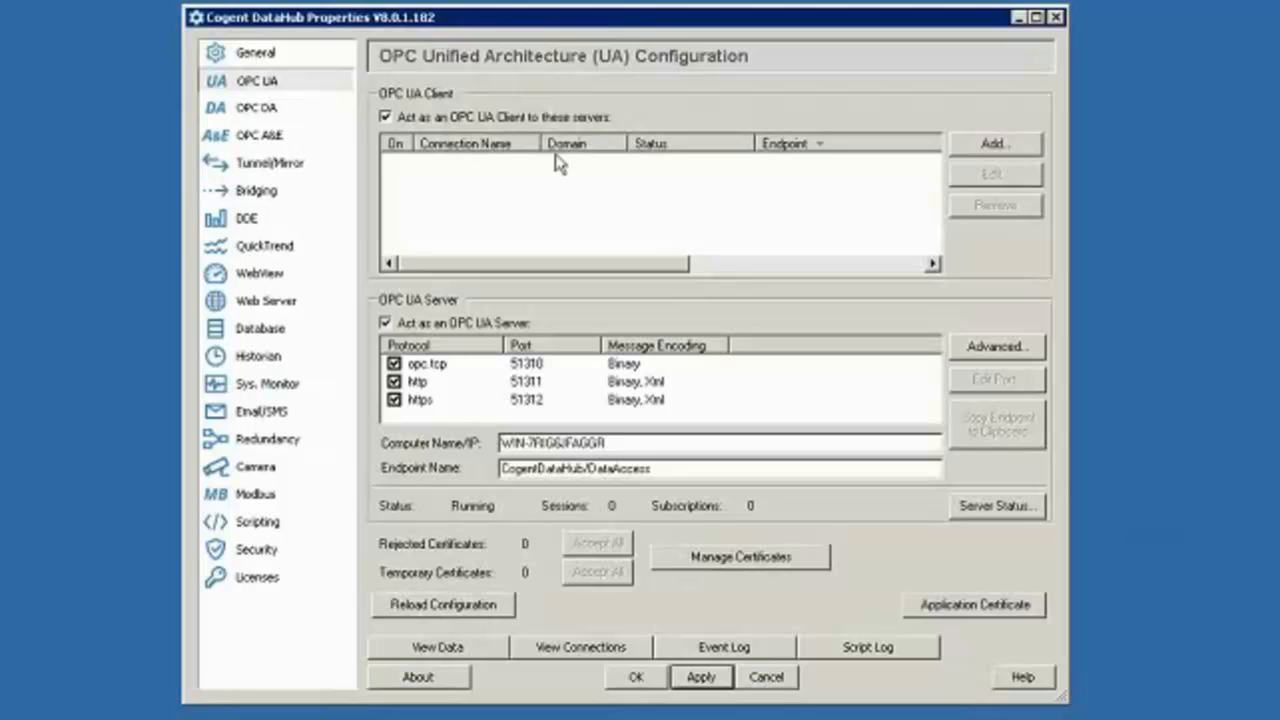
{"action": "left_click", "coordinate": [994, 145]}
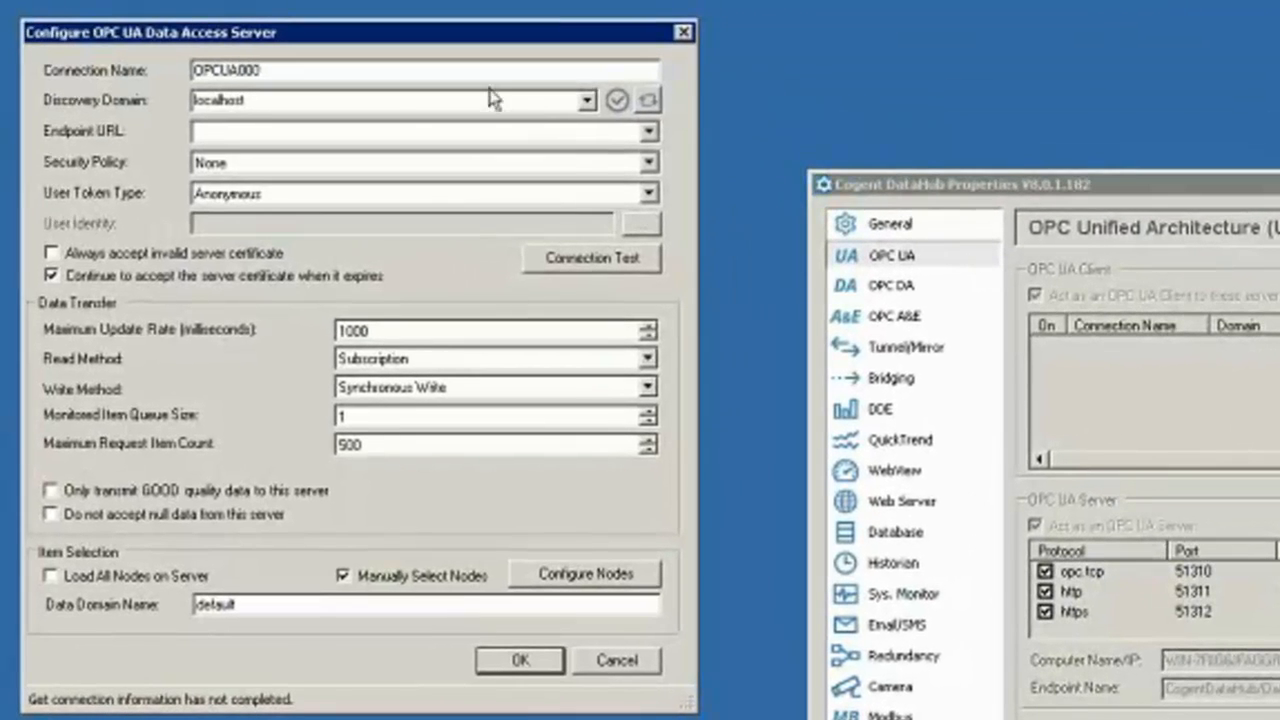
Set the discovery domain to SWTB-LT-008, choose the opc.tcp endpoint on port 51310, and test the connection.
{"action": "left_click", "coordinate": [396, 96]}
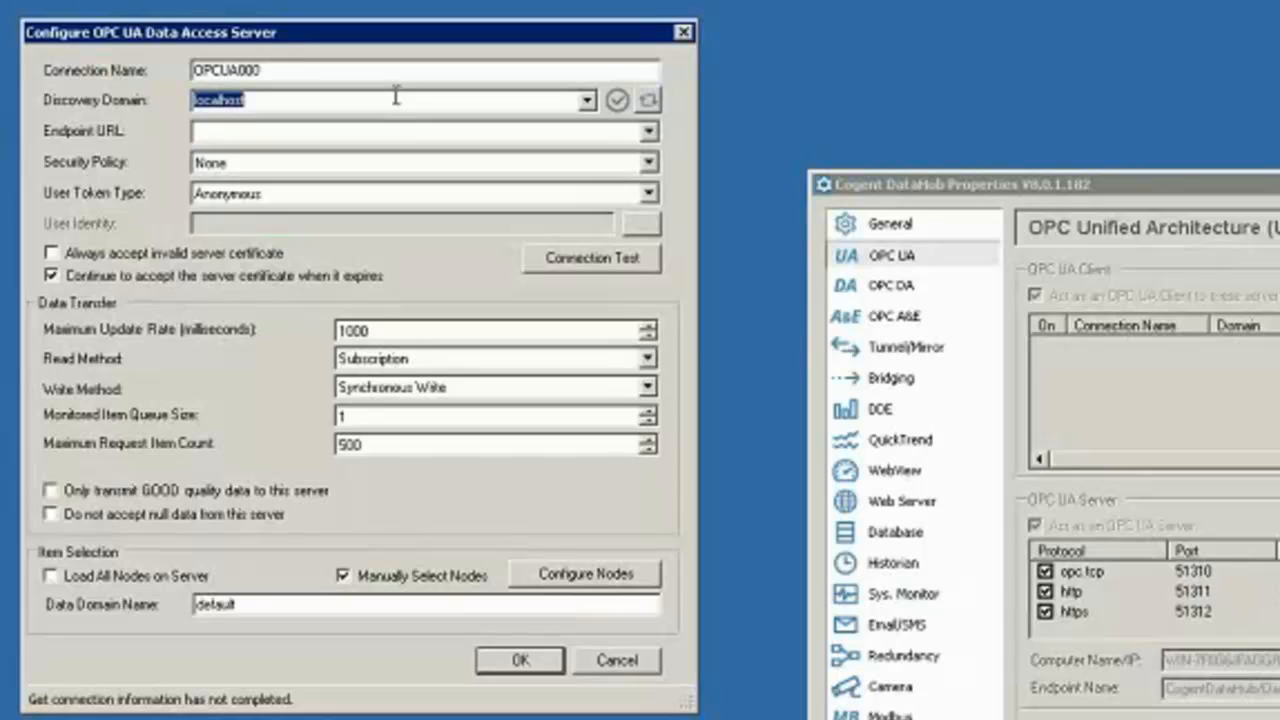
{"action": "type", "text": "SWTB-L"}
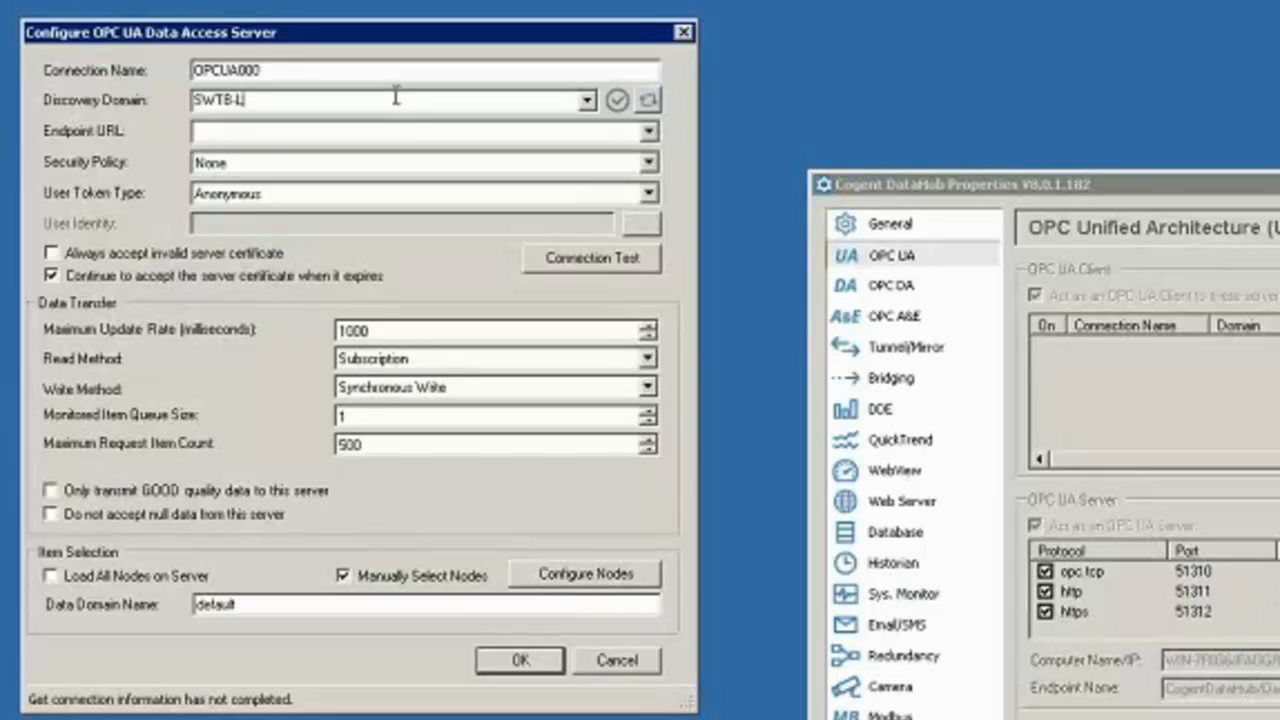
{"action": "type", "text": "T-008"}
{"action": "left_click", "coordinate": [649, 132]}
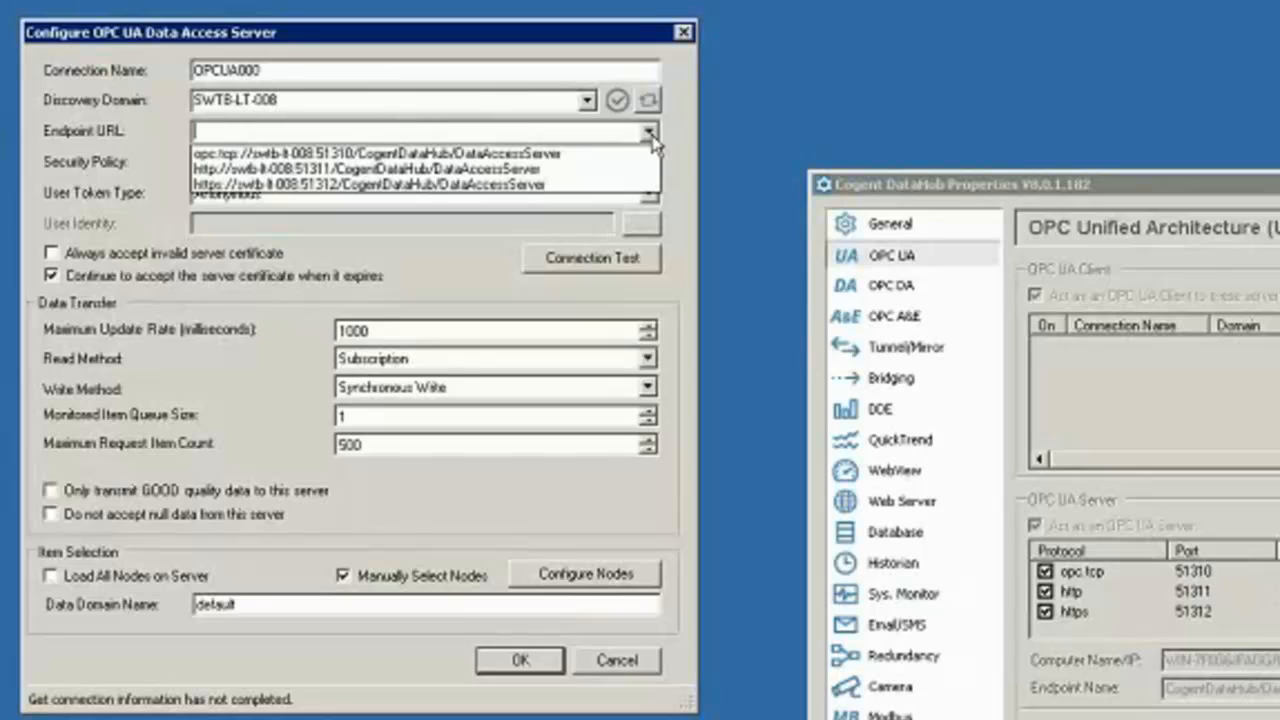
{"action": "left_click", "coordinate": [601, 154]}
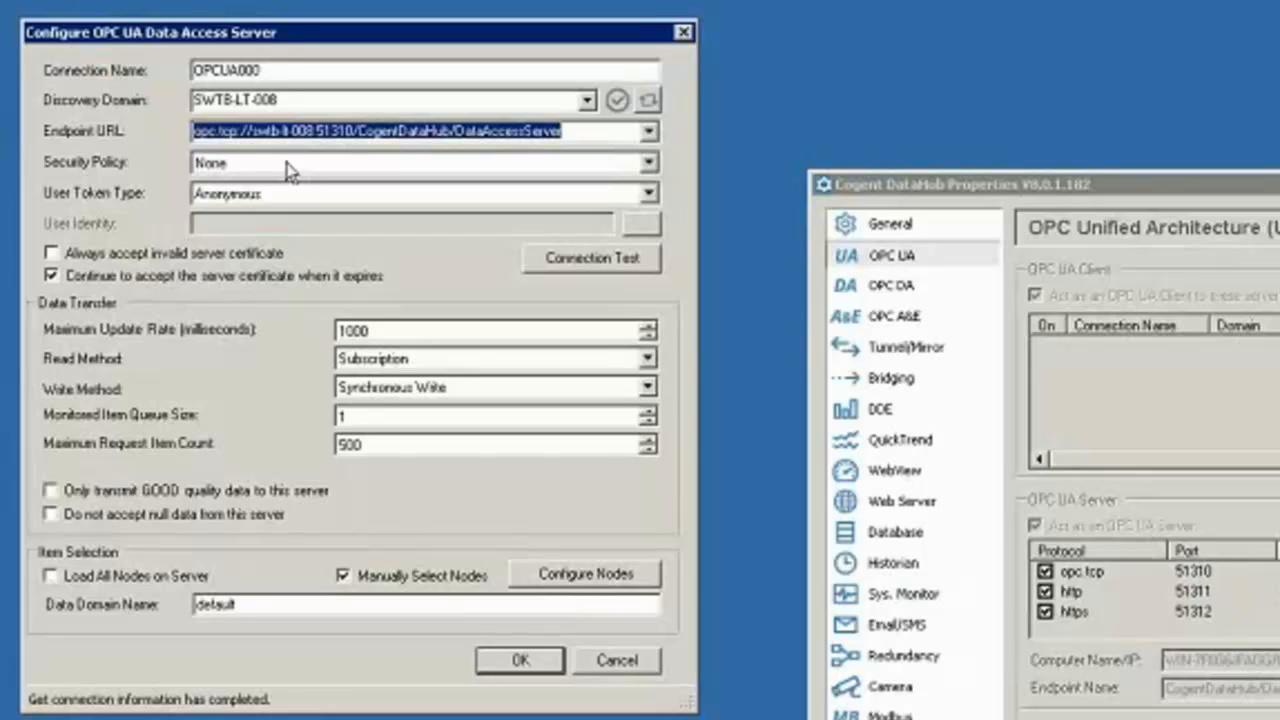
{"action": "left_click", "coordinate": [583, 268]}
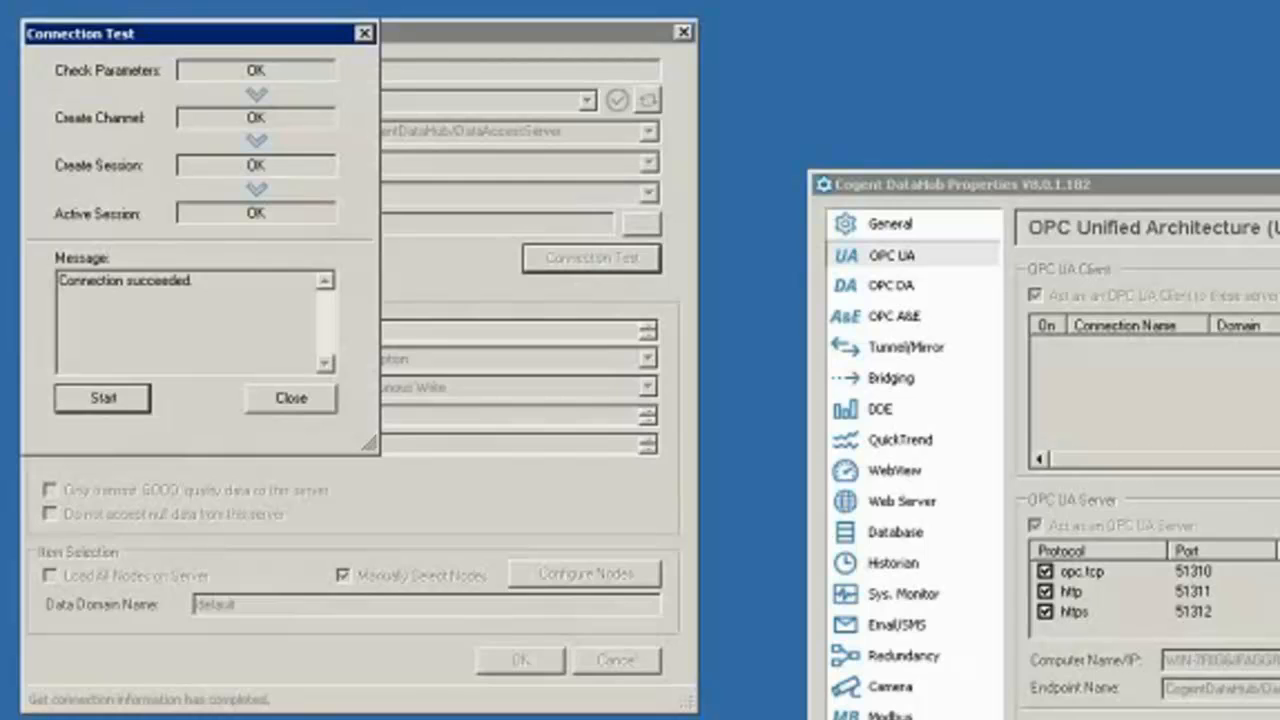
{"action": "left_click", "coordinate": [289, 398]}
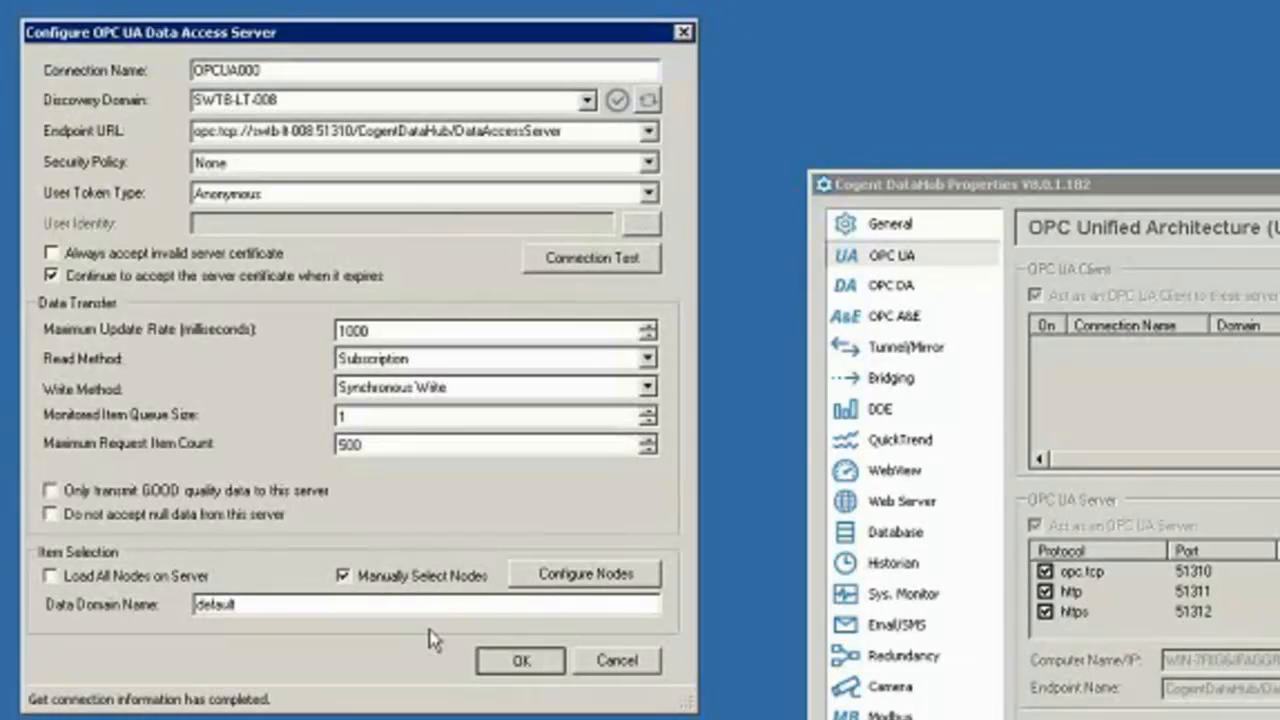
Load all nodes on the server instead of manually selecting them, then save and apply the OPC UA connection.
{"action": "left_click", "coordinate": [50, 576]}
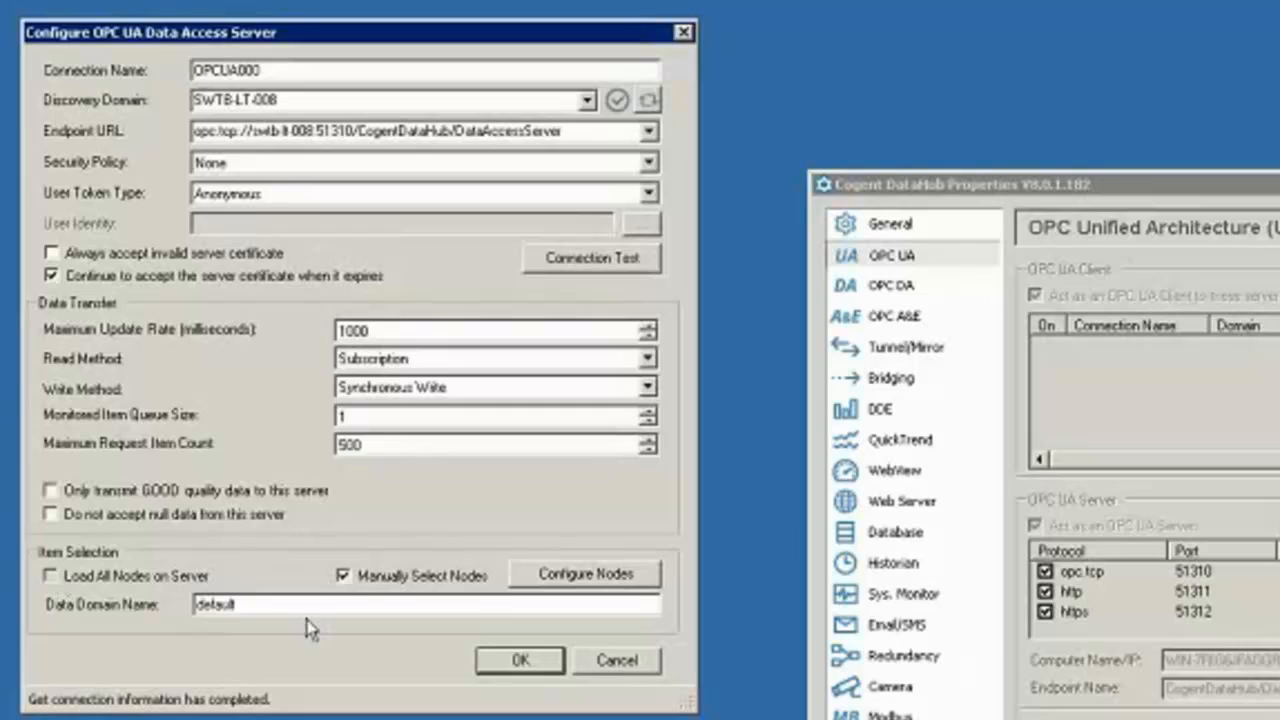
{"action": "left_click", "coordinate": [343, 576]}
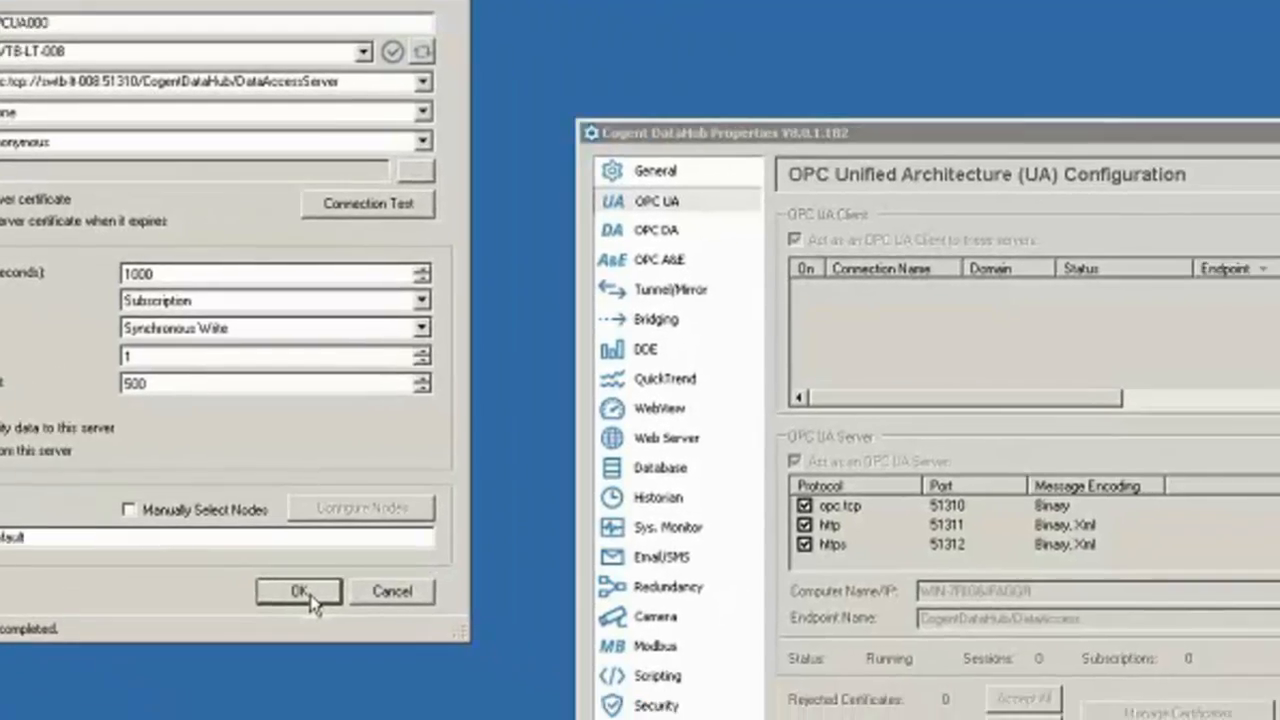
{"action": "left_click", "coordinate": [519, 662]}
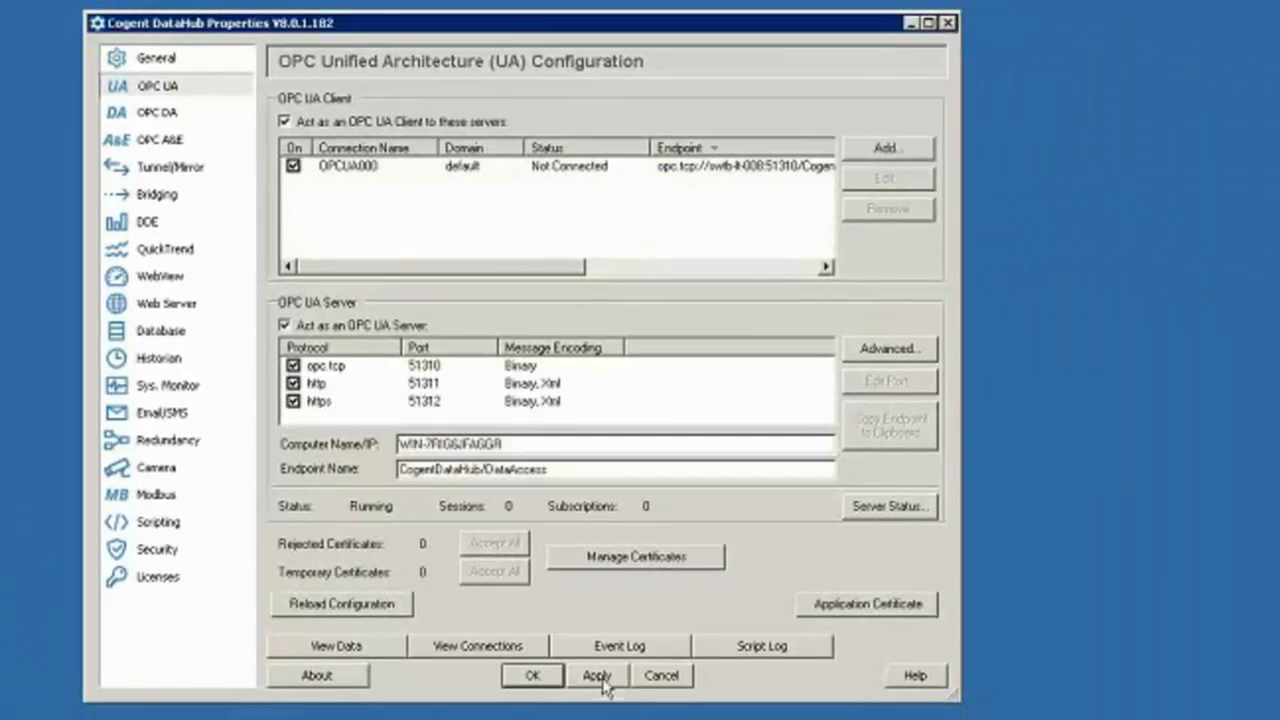
{"action": "left_click", "coordinate": [585, 167]}
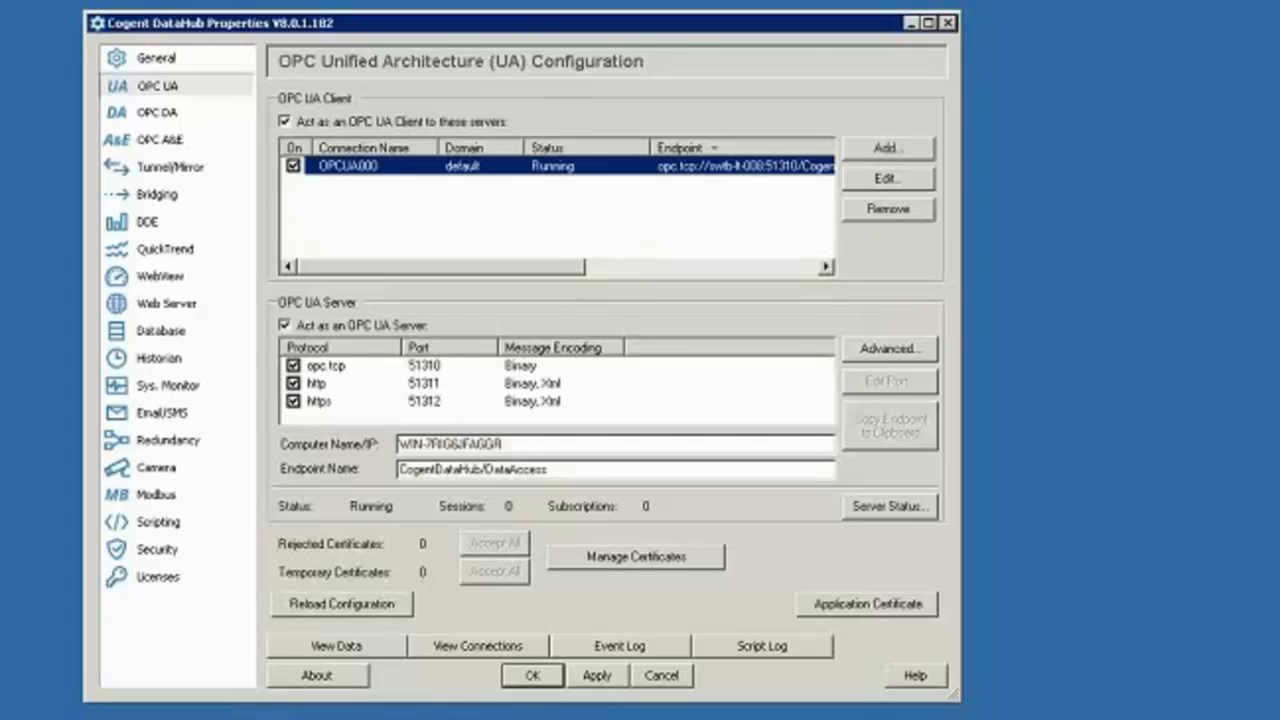
View the remote DataHub's data, enlarge the viewer, and inspect the Device1 tags under TOPServer Channel1 in the default domain.
{"action": "left_click", "coordinate": [345, 646]}
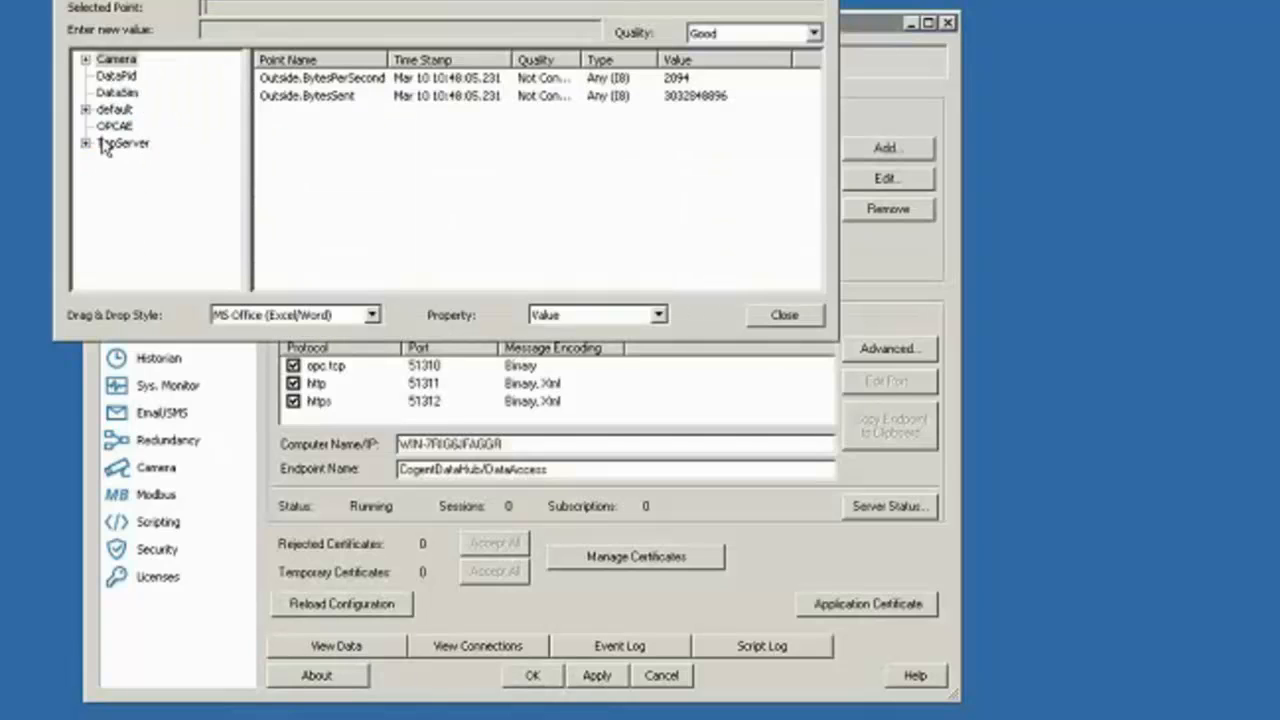
{"action": "left_click", "coordinate": [86, 109]}
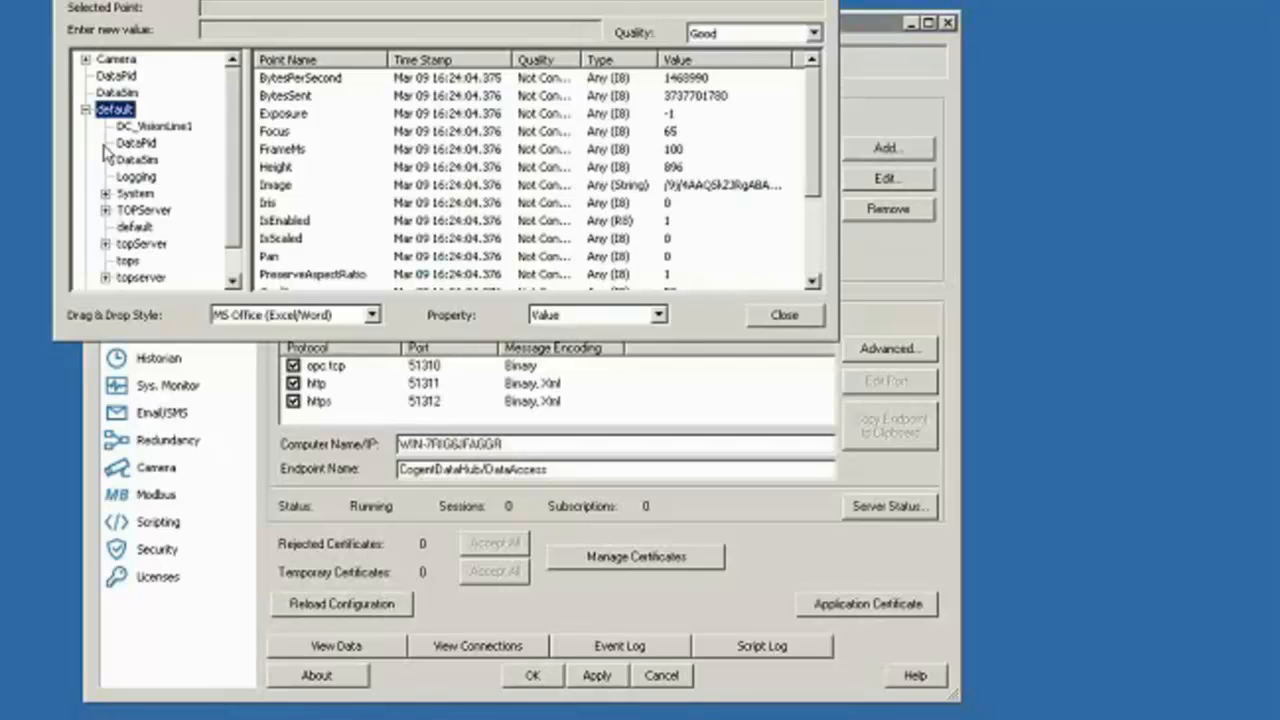
{"action": "scroll", "coordinate": [117, 222], "scroll_direction": "down", "scroll_amount": 1}
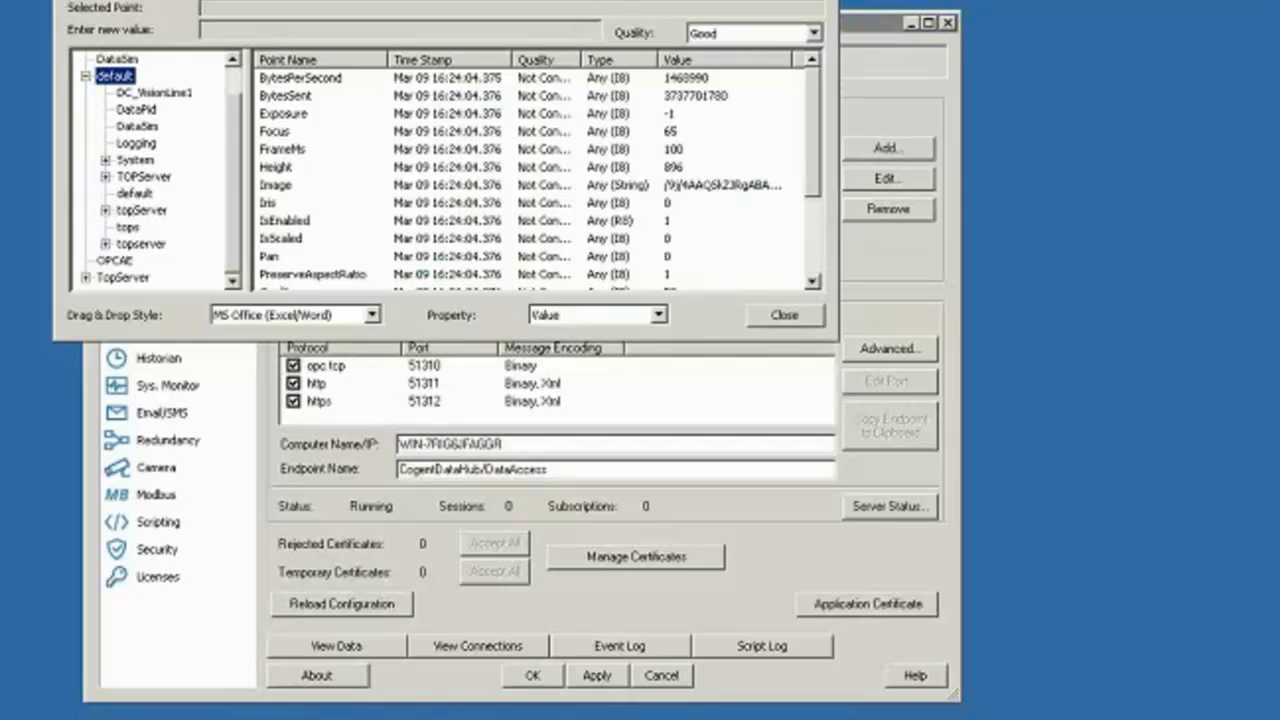
{"action": "double_click", "coordinate": [128, 178]}
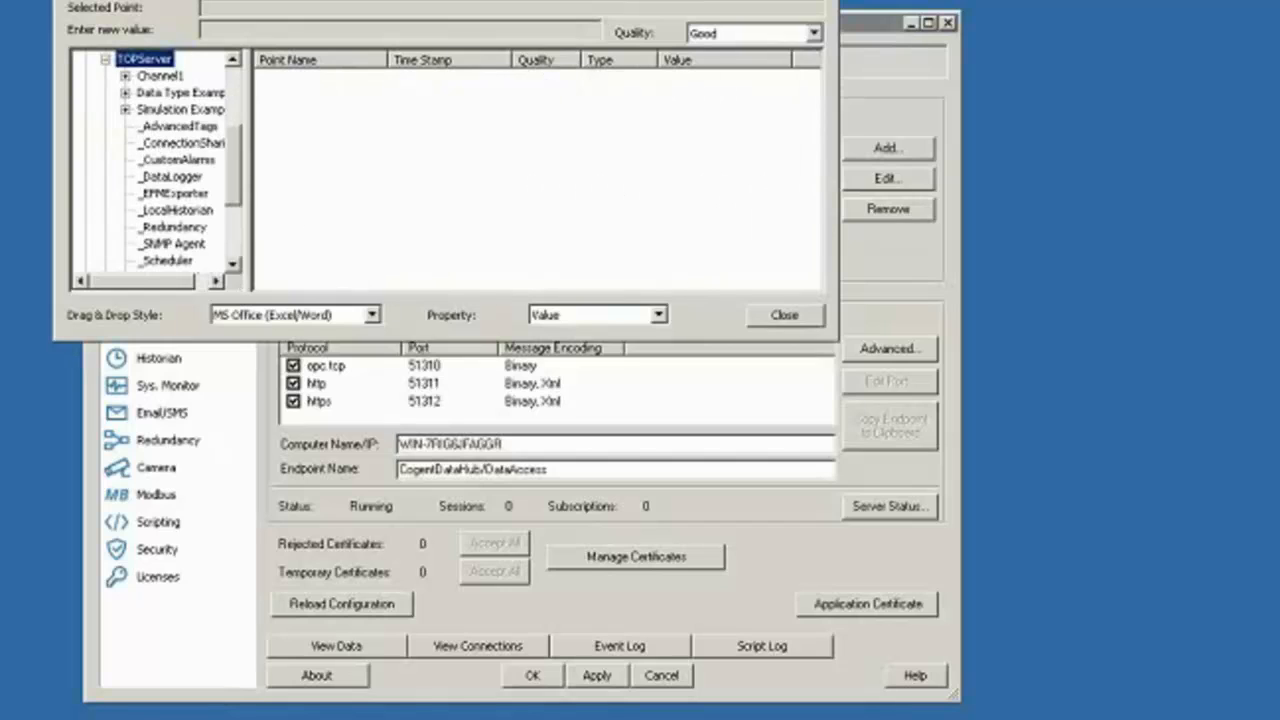
{"action": "left_click", "coordinate": [846, 362]}
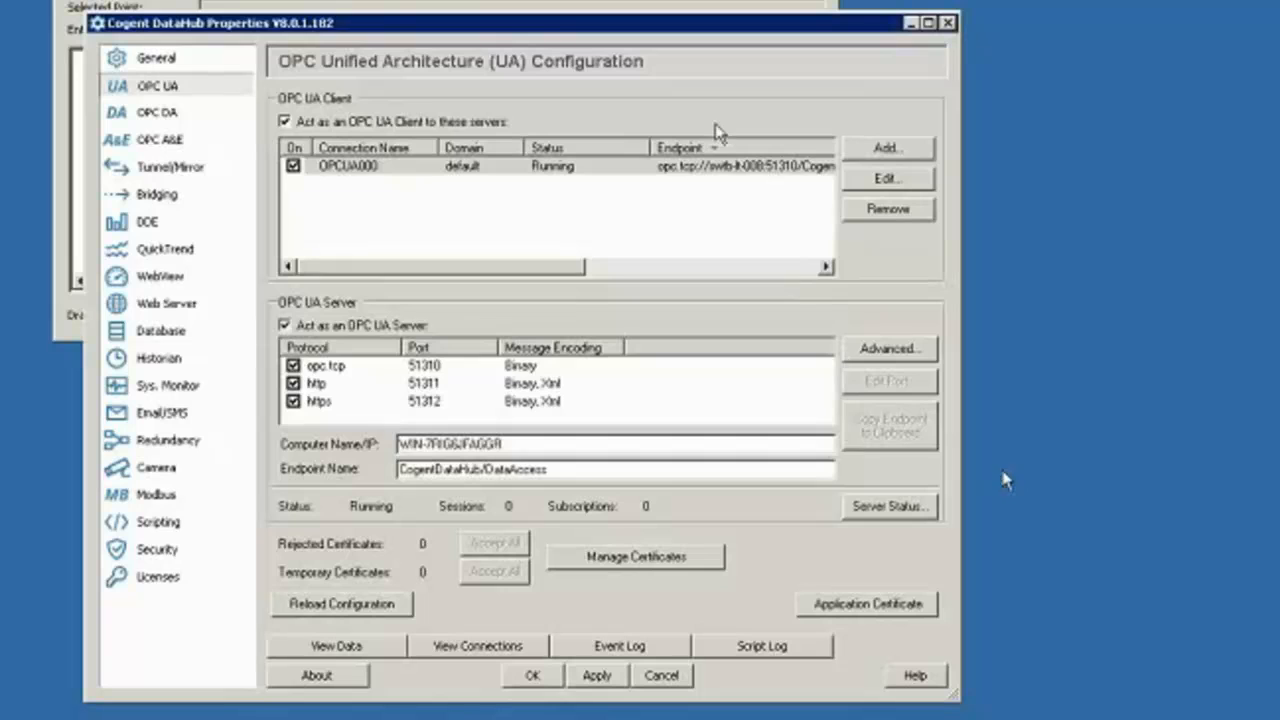
{"action": "left_click", "coordinate": [336, 646]}
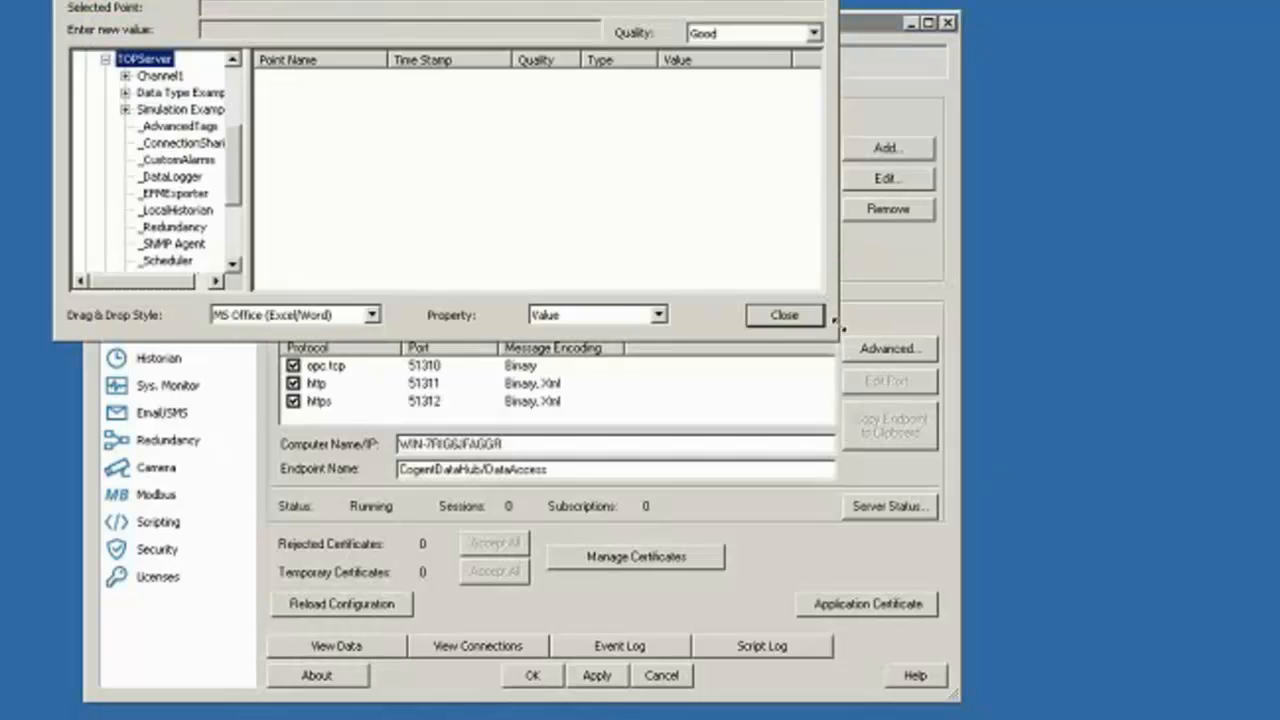
{"action": "left_click_drag", "start_coordinate": [838, 339], "coordinate": [1137, 613]}
{"action": "left_click", "coordinate": [125, 228]}
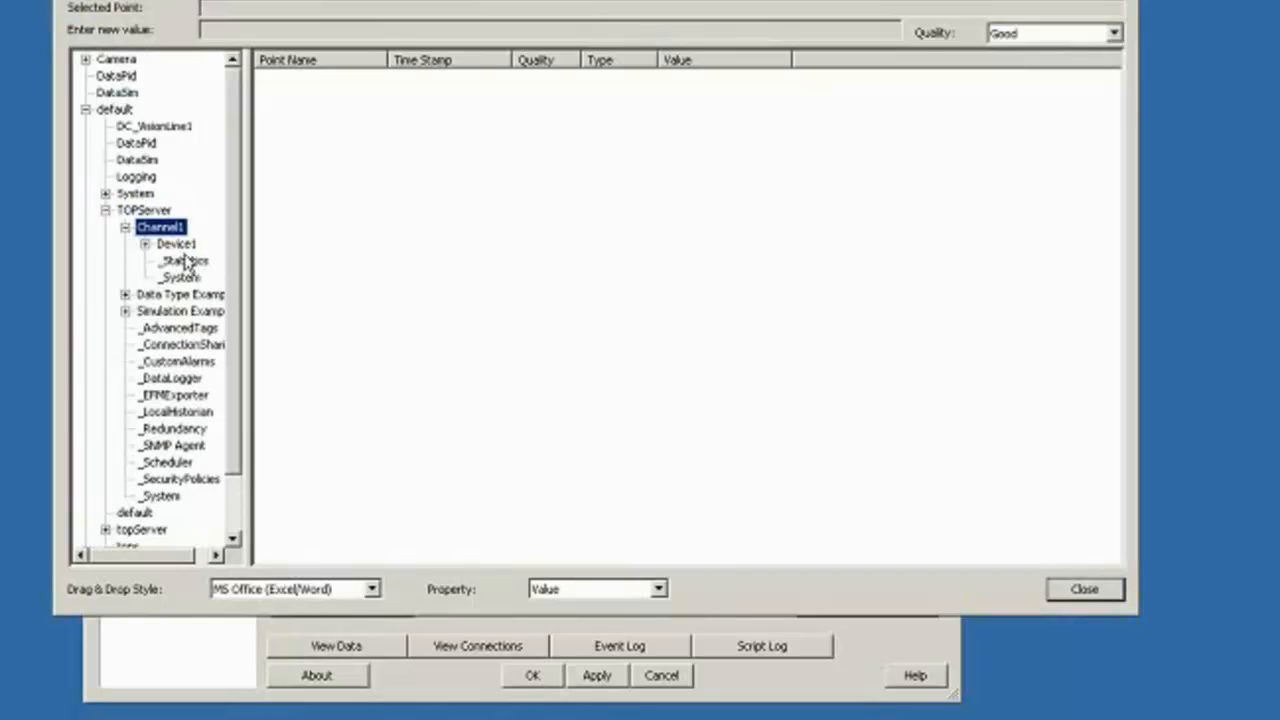
{"action": "left_click", "coordinate": [178, 246]}
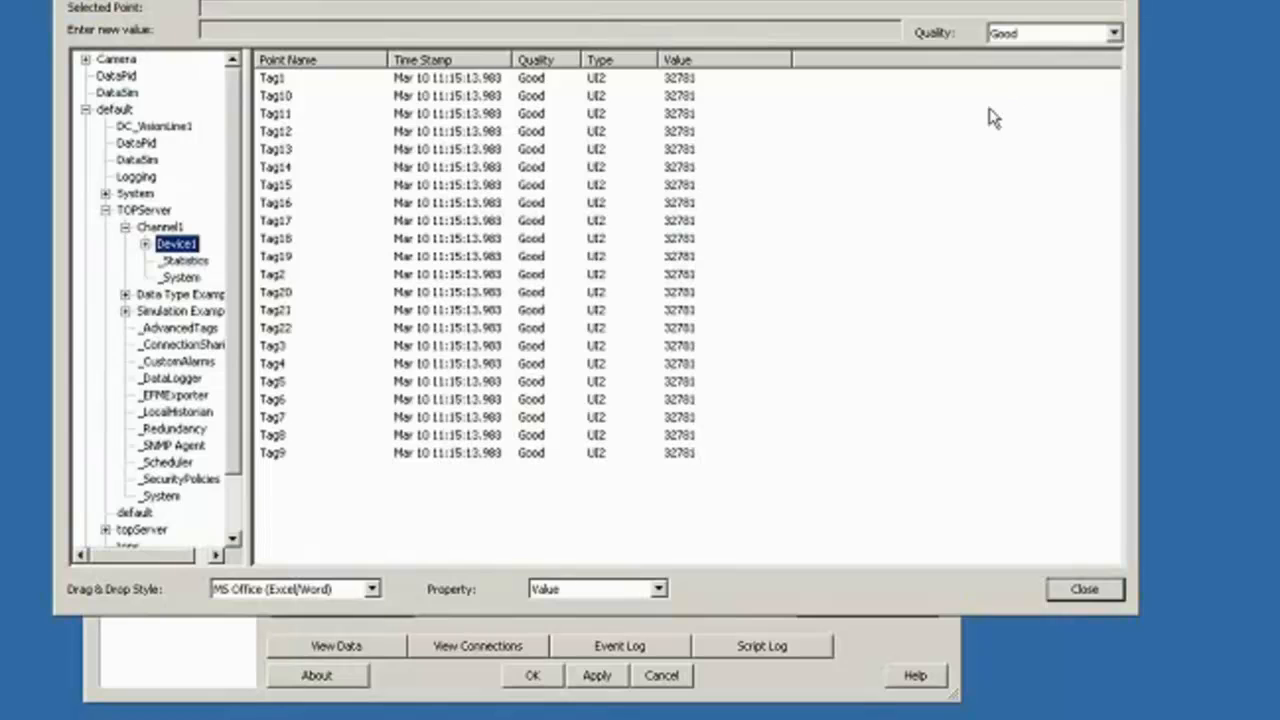
{"action": "left_click", "coordinate": [1124, 1]}
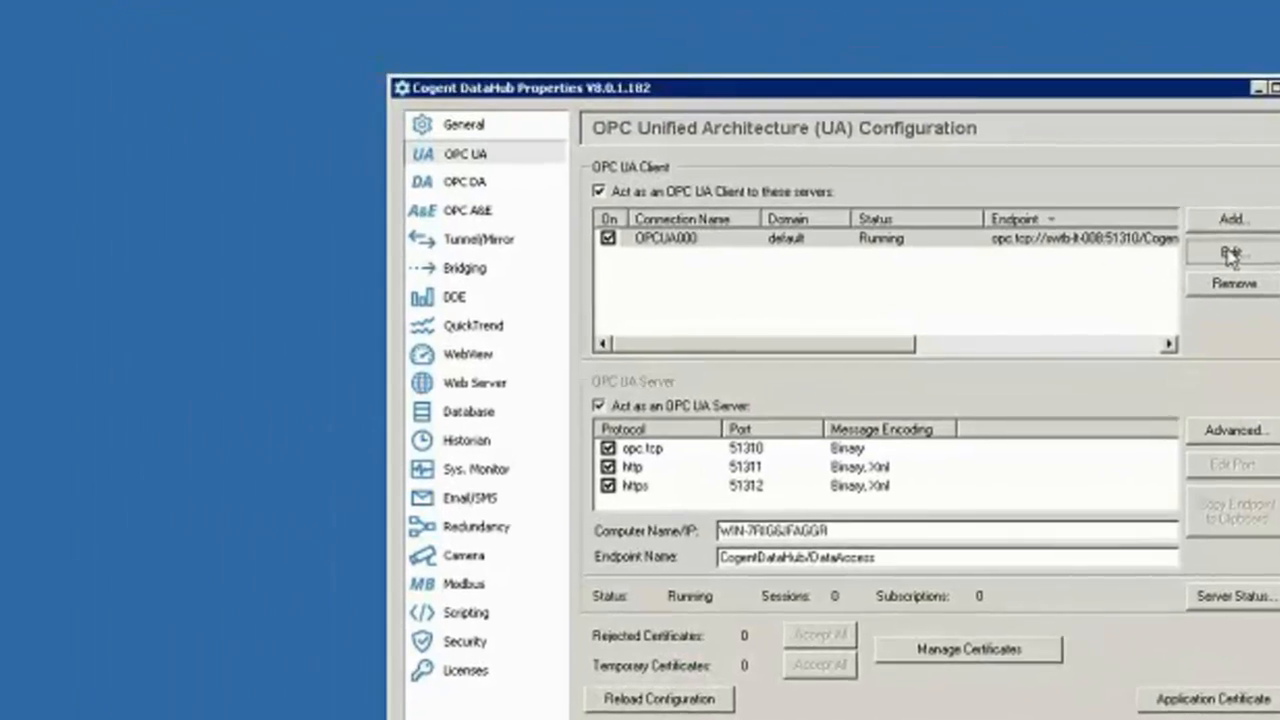
Edit the OPCUA000 connection to use security policy Basic128Rsa15 and user token type My Certificate.
{"action": "left_click", "coordinate": [882, 177]}
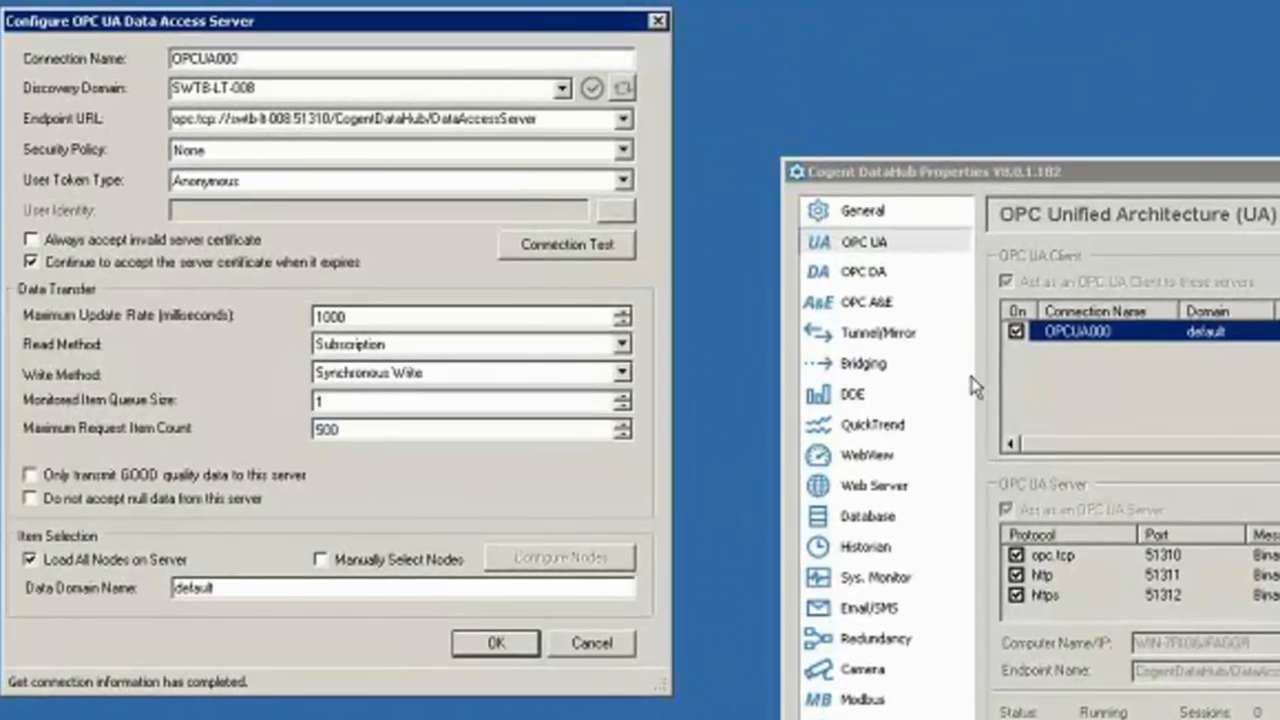
{"action": "left_click", "coordinate": [622, 150]}
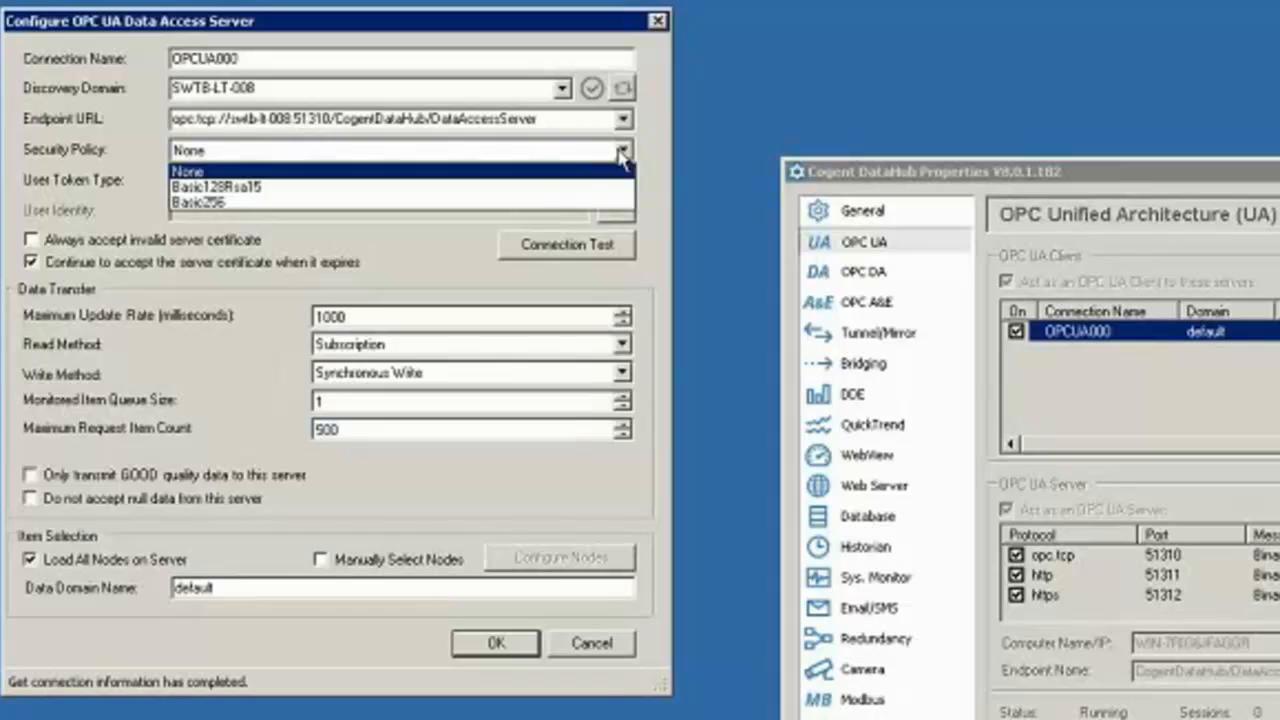
{"action": "left_click", "coordinate": [331, 194]}
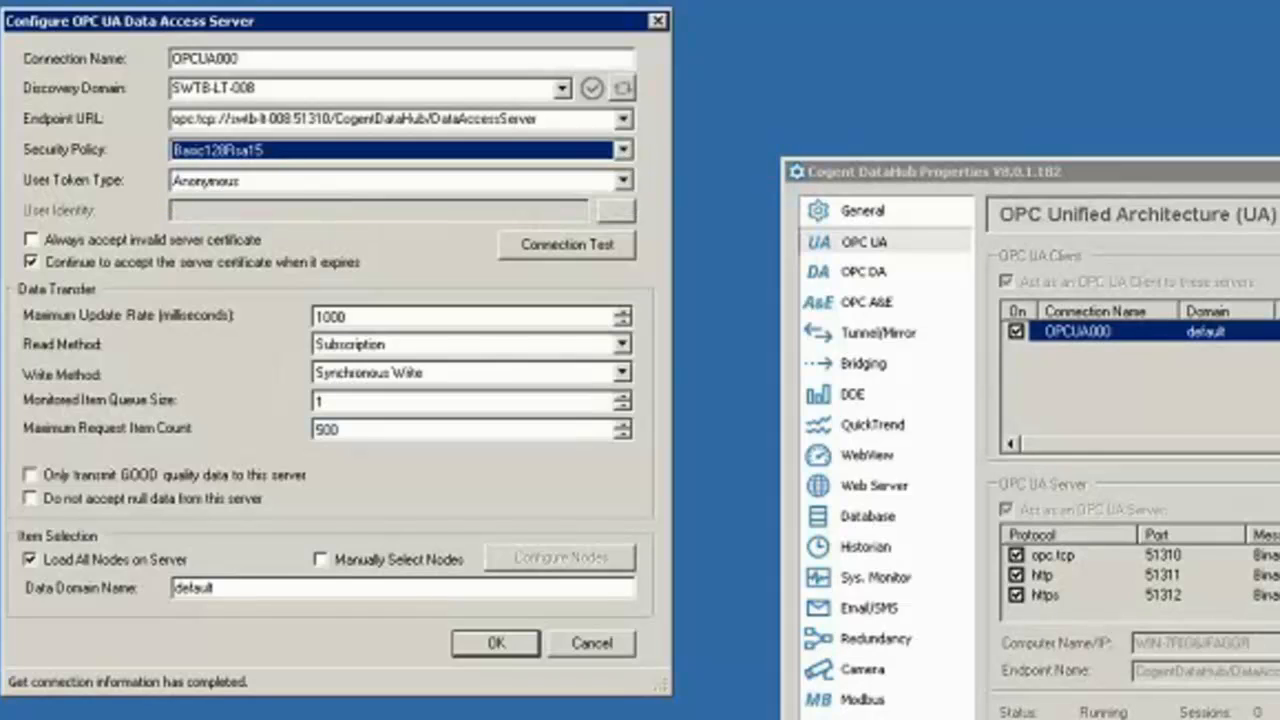
{"action": "left_click", "coordinate": [221, 184]}
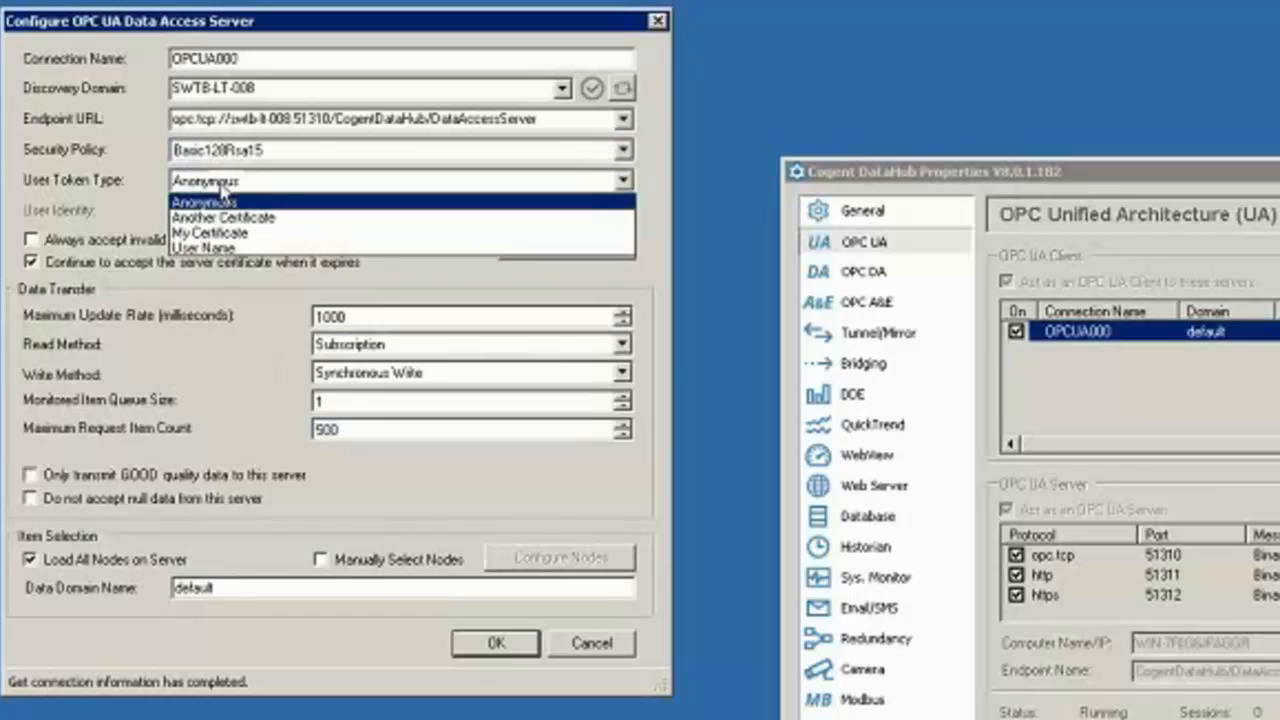
{"action": "left_click", "coordinate": [249, 234]}
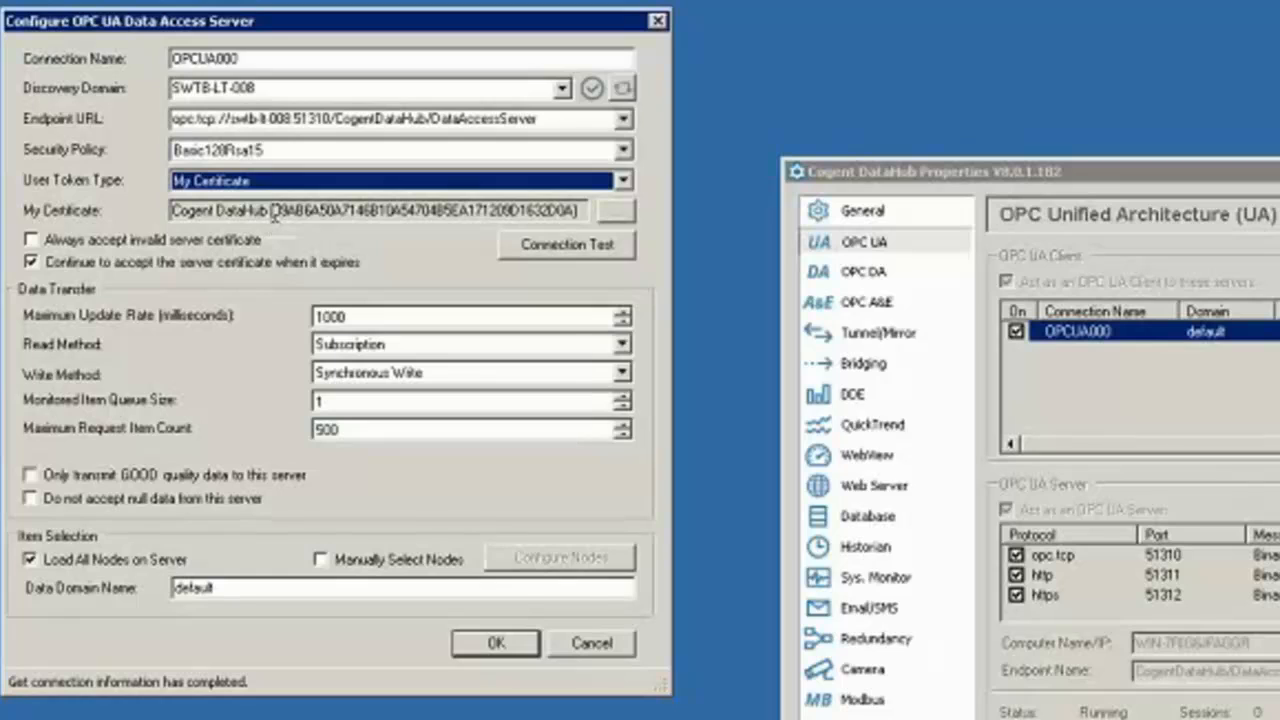
Test the secured OPCUA000 connection and accept the server's untrusted certificate.
{"action": "left_click", "coordinate": [562, 250]}
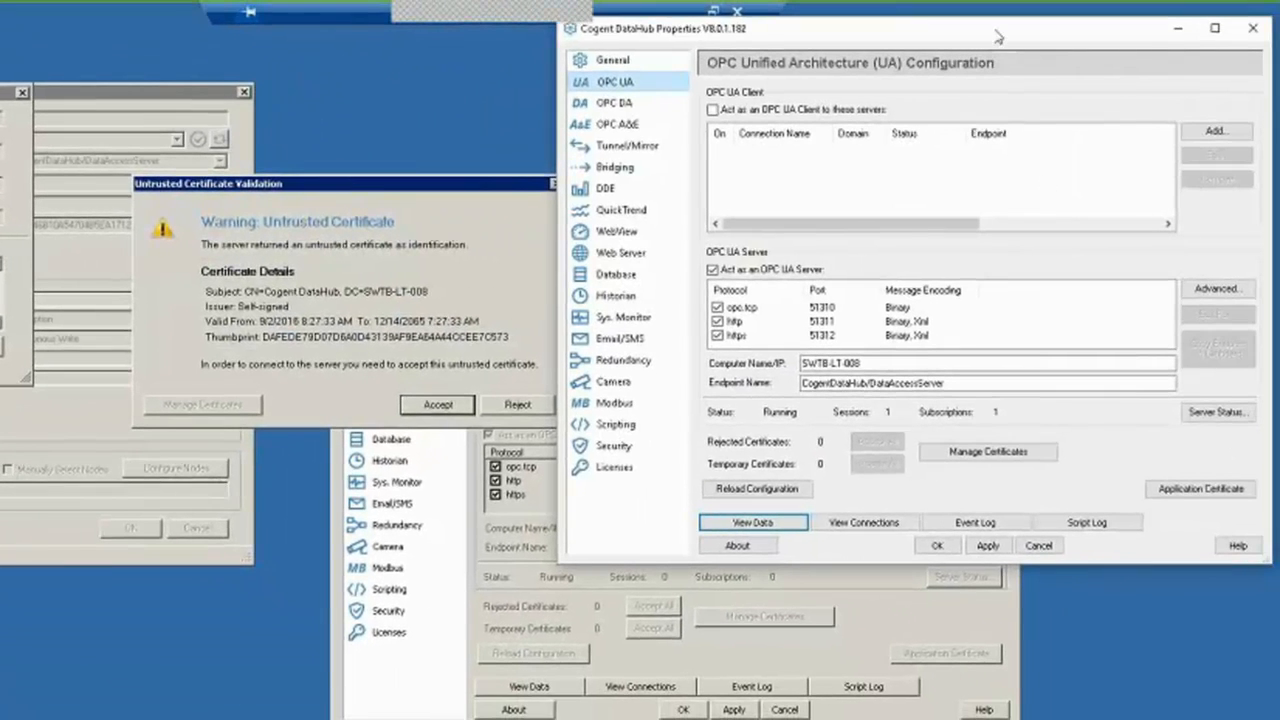
{"action": "left_click", "coordinate": [397, 120]}
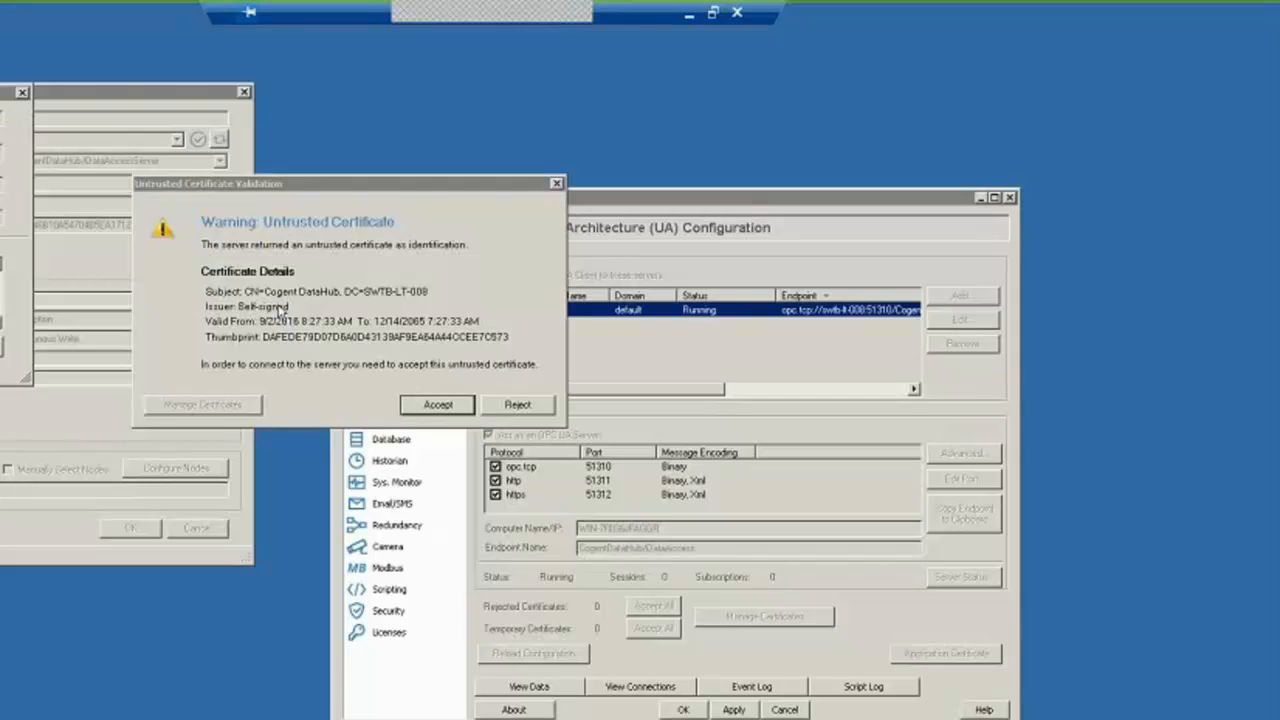
{"action": "left_click", "coordinate": [437, 405]}
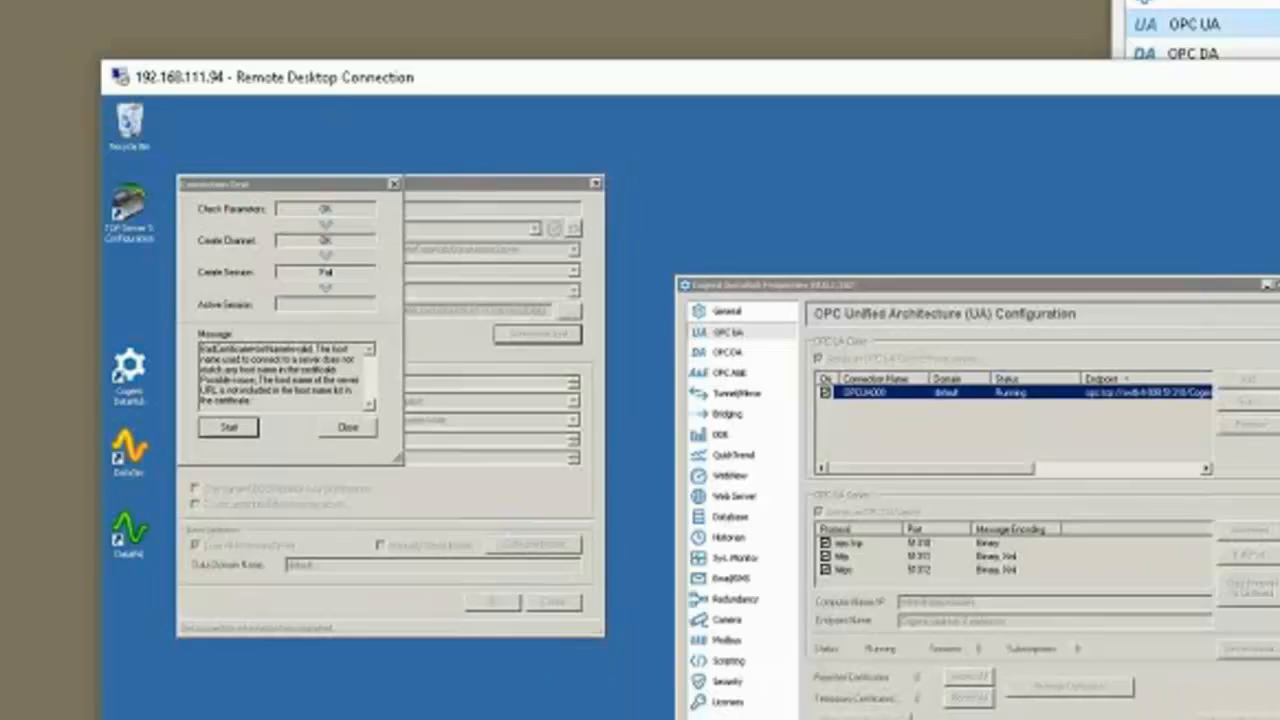
Rearrange the Remote Desktop window and the local DataHub properties window so the local OPC UA server settings are accessible.
{"action": "left_click_drag", "start_coordinate": [1132, 69], "coordinate": [1024, 50]}
{"action": "left_click", "coordinate": [1260, 30]}
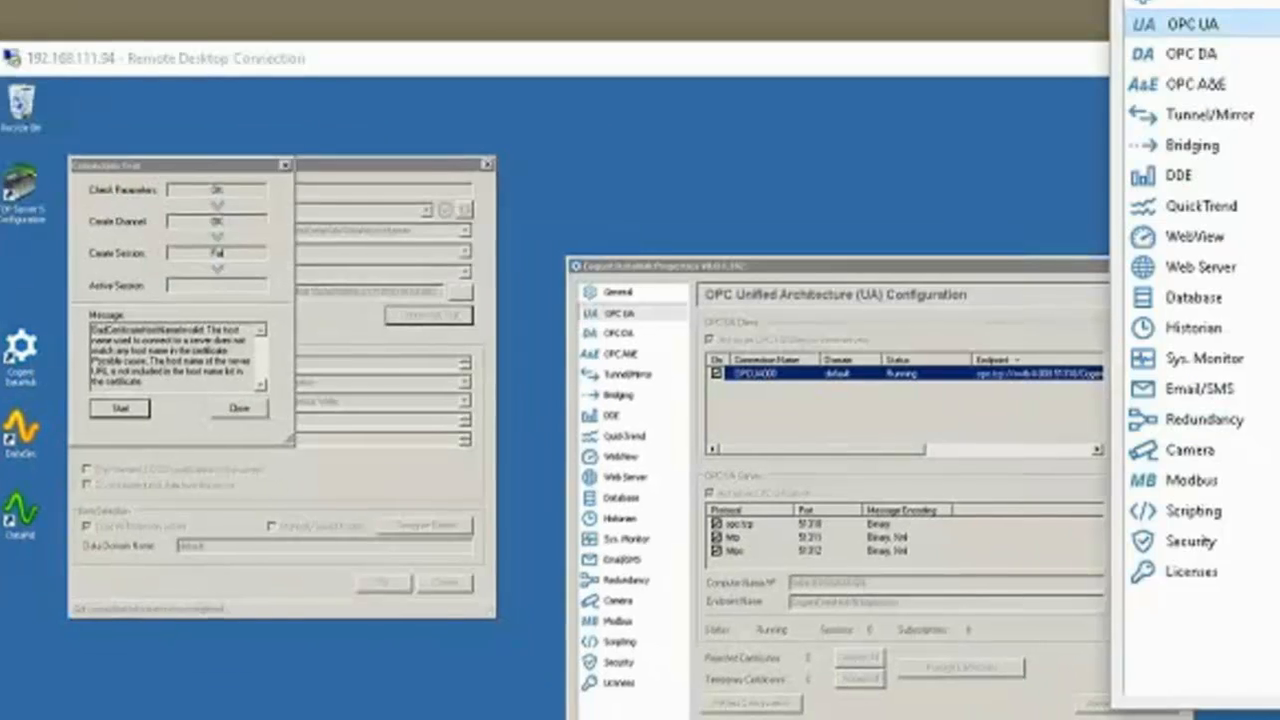
{"action": "left_click_drag", "start_coordinate": [1117, 5], "coordinate": [791, 88]}
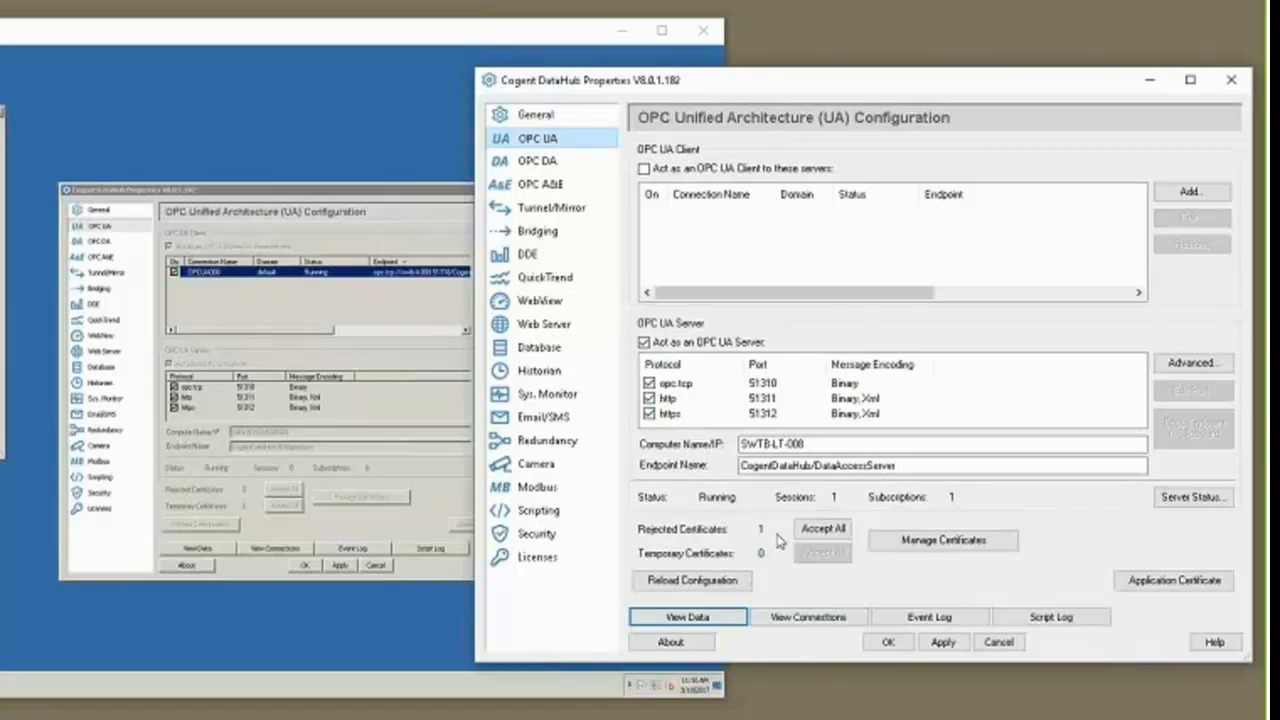
Accept the rejected Cogent DataHub client certificate in the local DataHub's certificate store and close the certificate manager.
{"action": "left_click", "coordinate": [923, 548]}
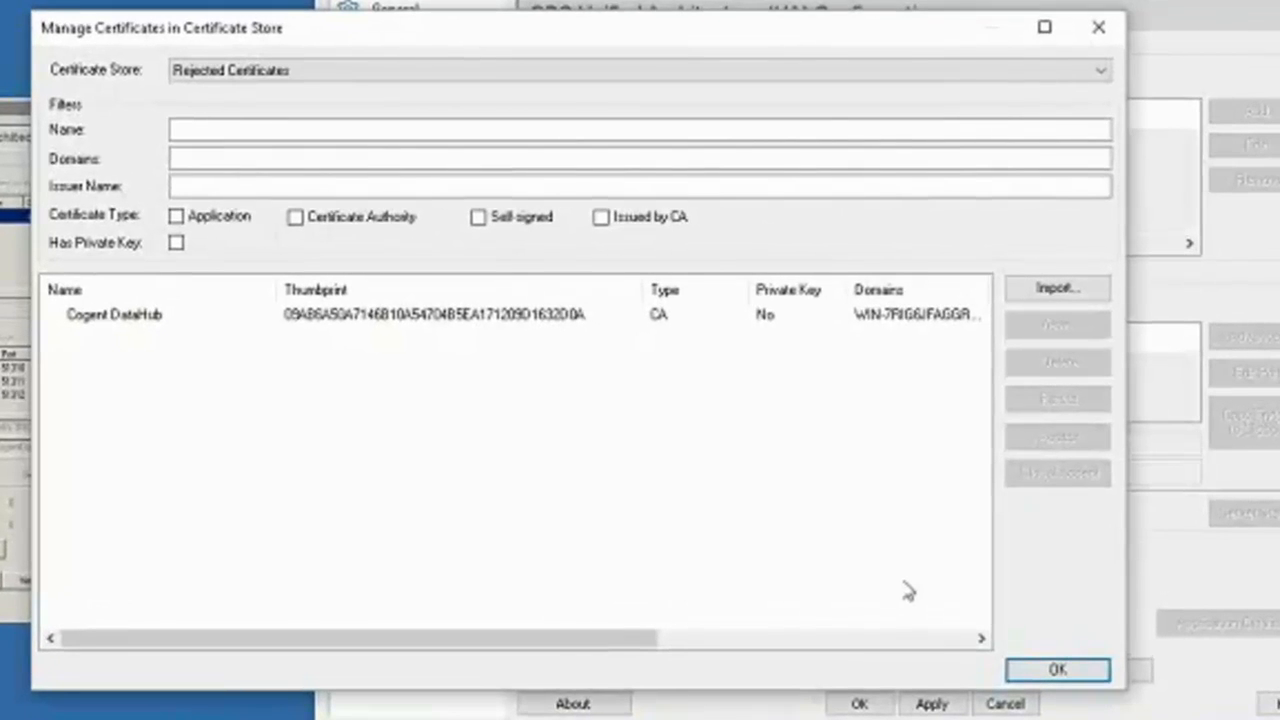
{"action": "left_click", "coordinate": [477, 316]}
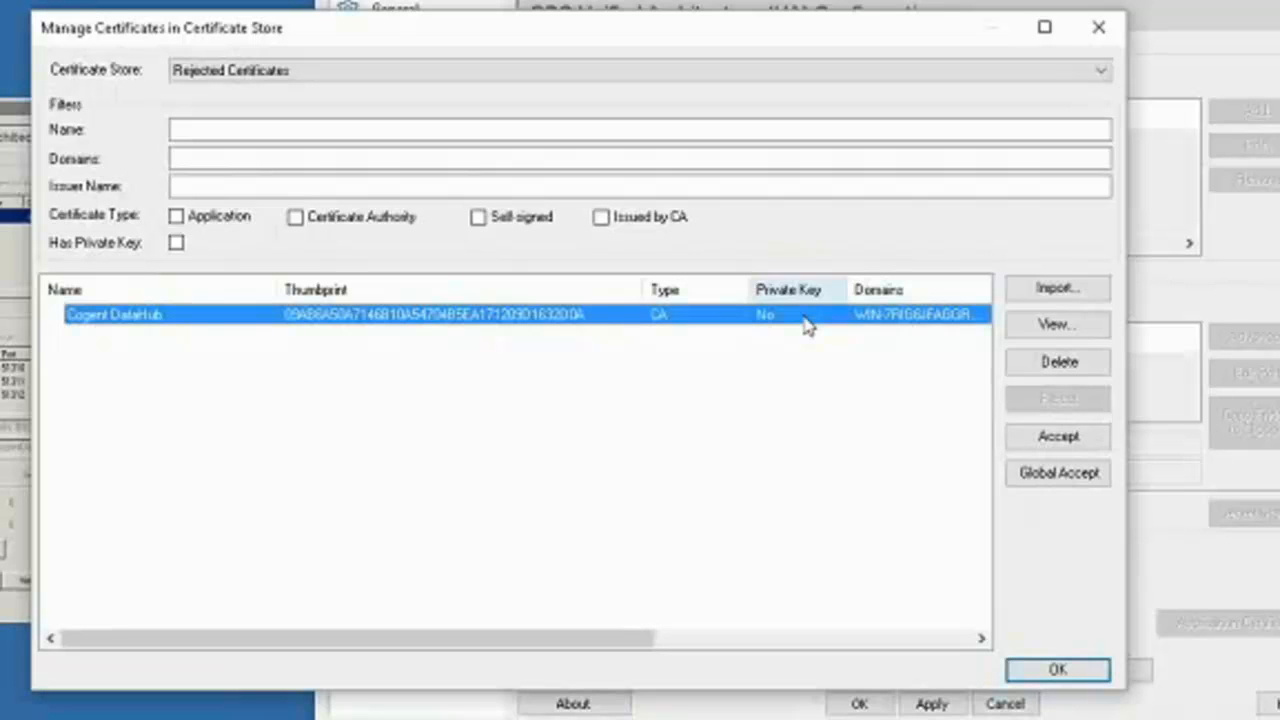
{"action": "left_click", "coordinate": [1080, 437]}
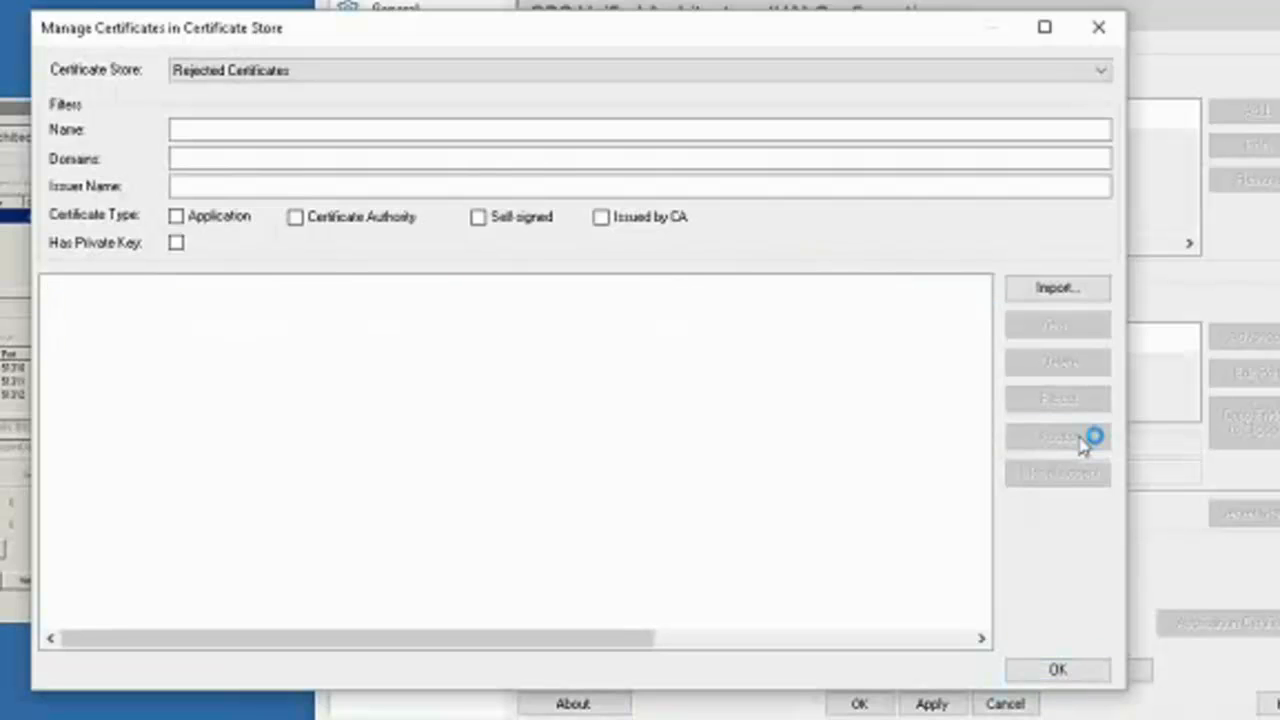
{"action": "left_click", "coordinate": [1057, 669]}
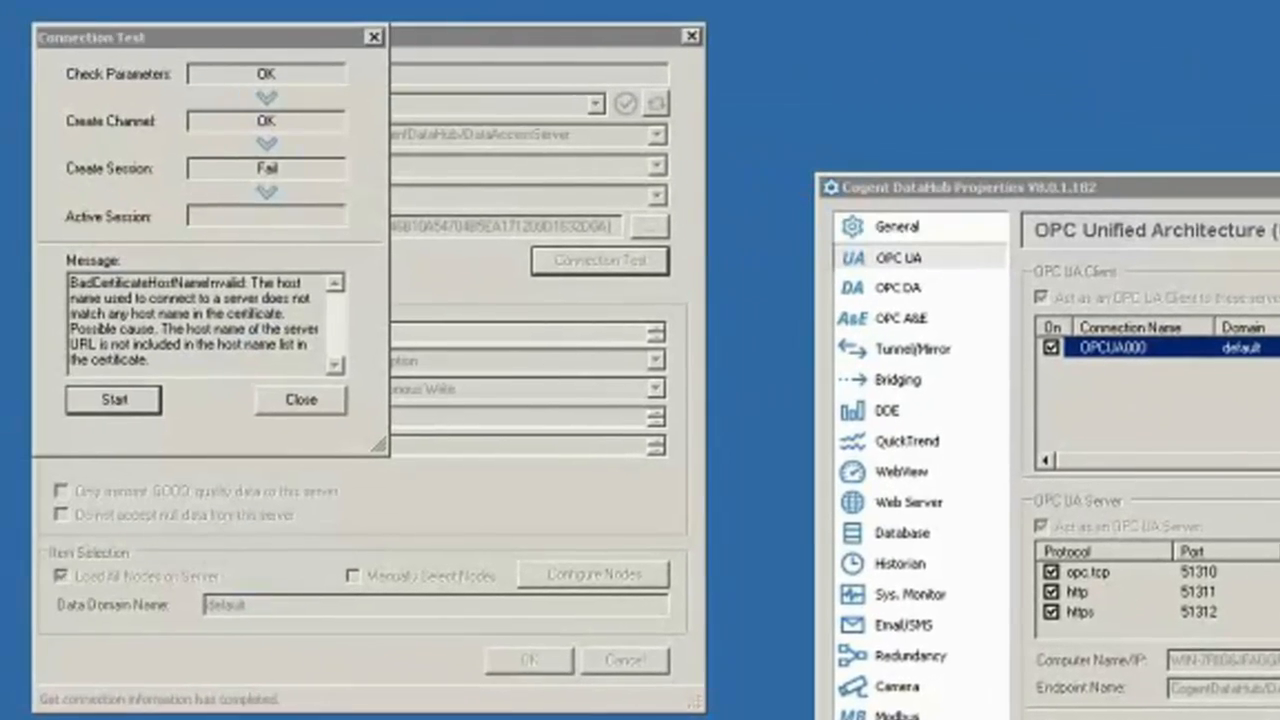
Rerun the connection test in the remote session, then save the OPCUA000 settings and apply them.
{"action": "left_click", "coordinate": [137, 403]}
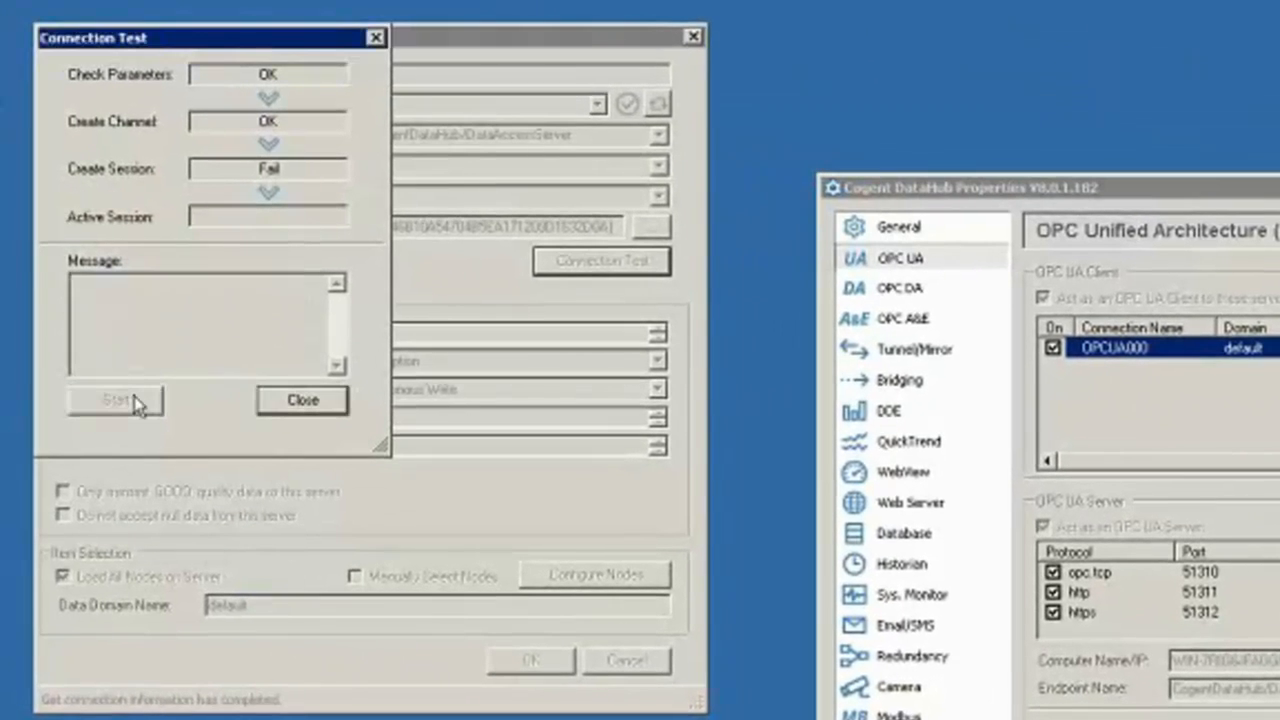
{"action": "left_click", "coordinate": [297, 408]}
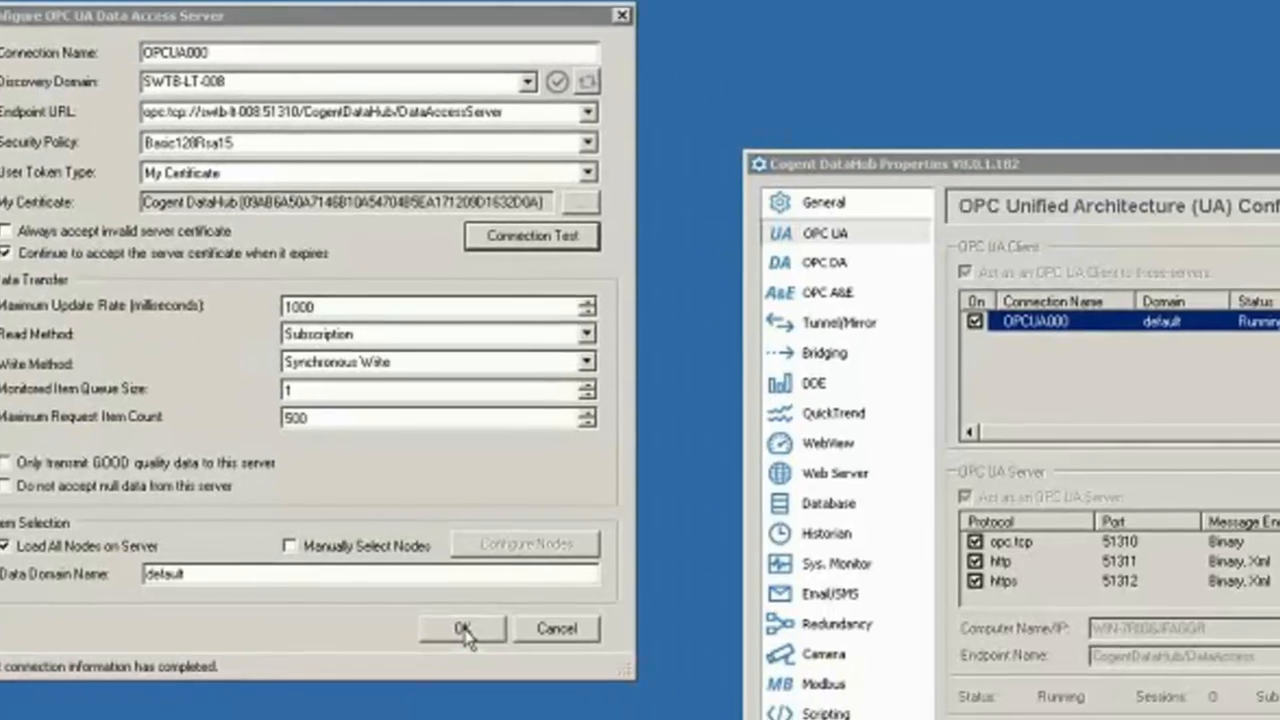
{"action": "left_click", "coordinate": [463, 629]}
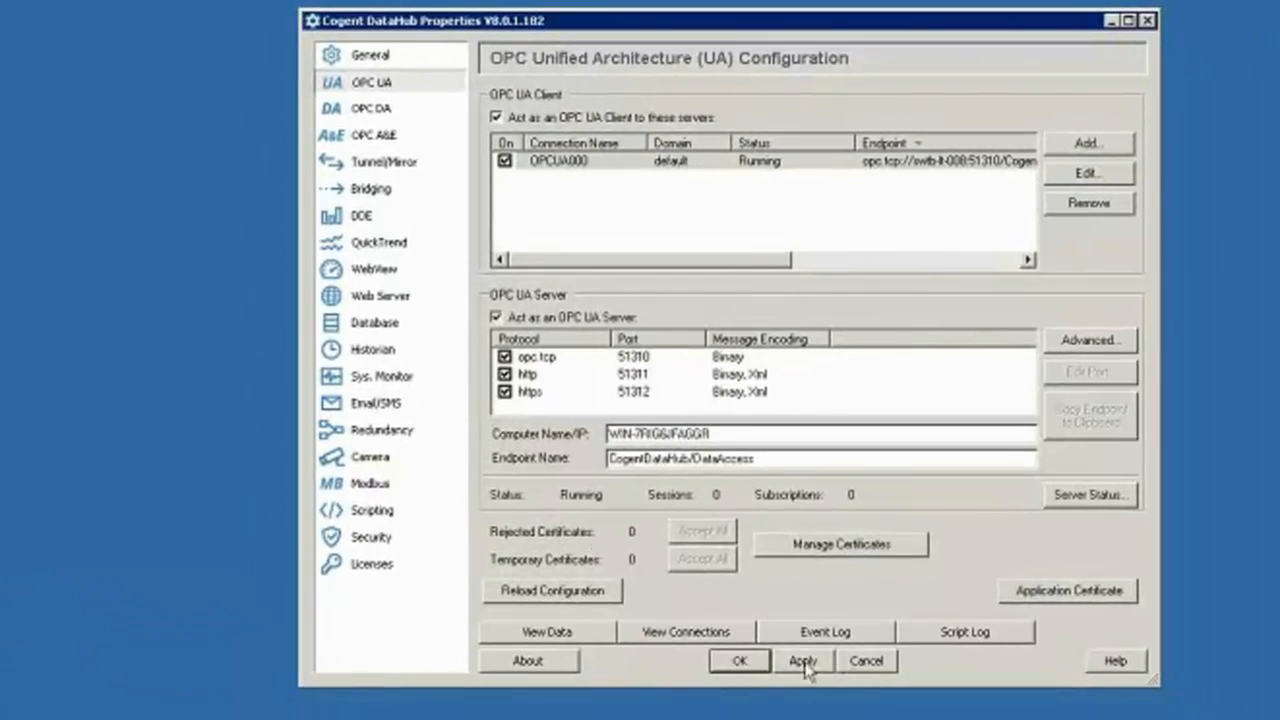
{"action": "left_click", "coordinate": [805, 663]}
Check the Device1 tag data under default, TOPServer, Channel1 over the secured connection and close the data viewer.
{"action": "left_click", "coordinate": [560, 630]}
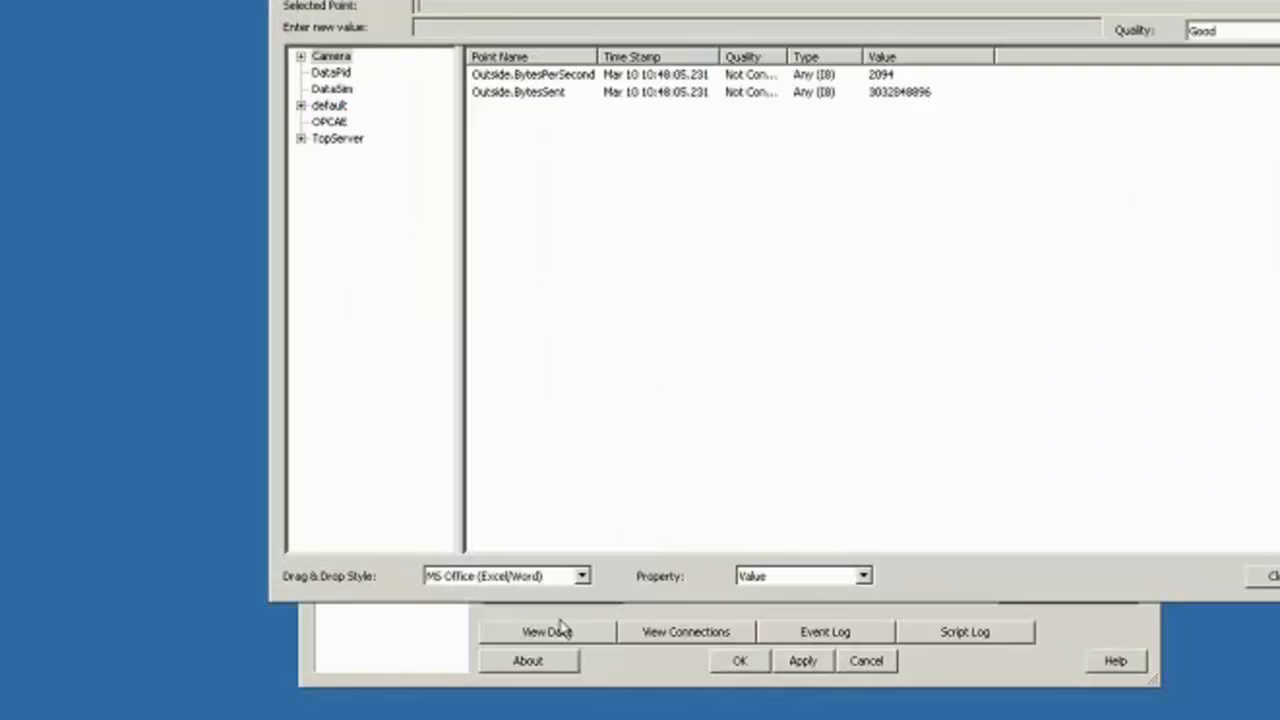
{"action": "double_click", "coordinate": [329, 105]}
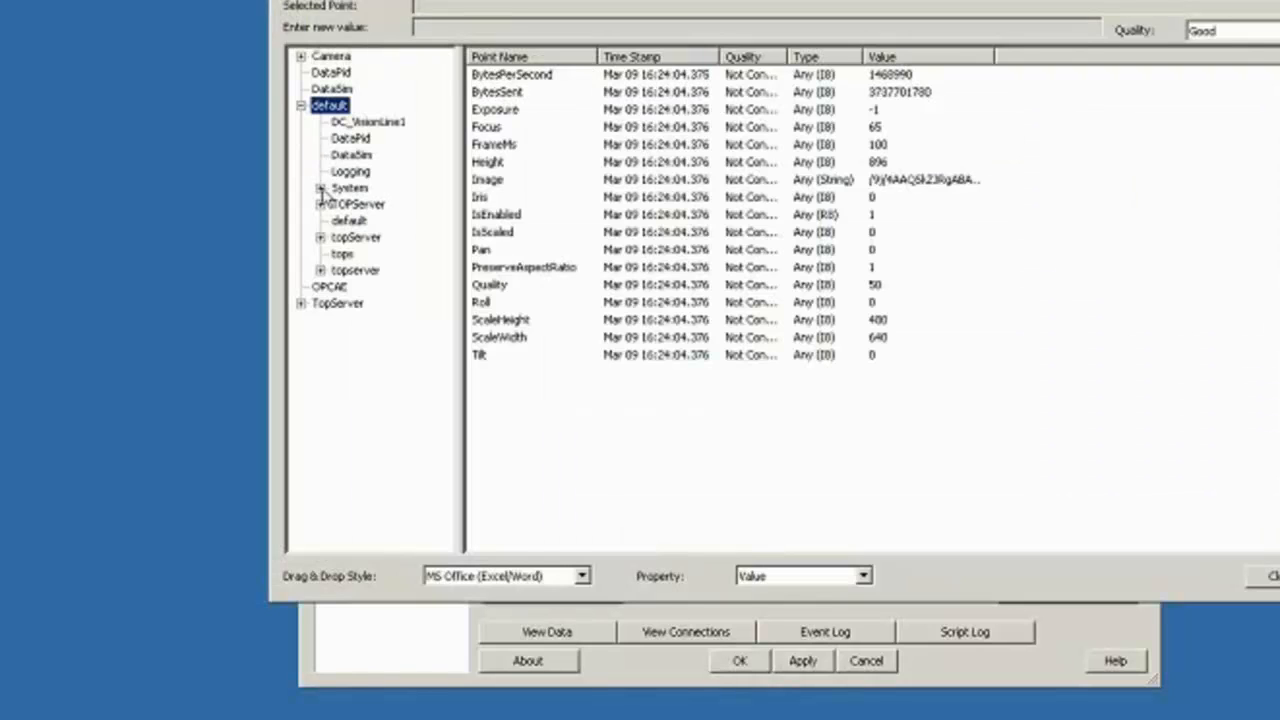
{"action": "double_click", "coordinate": [357, 204]}
{"action": "double_click", "coordinate": [374, 220]}
{"action": "left_click", "coordinate": [398, 241]}
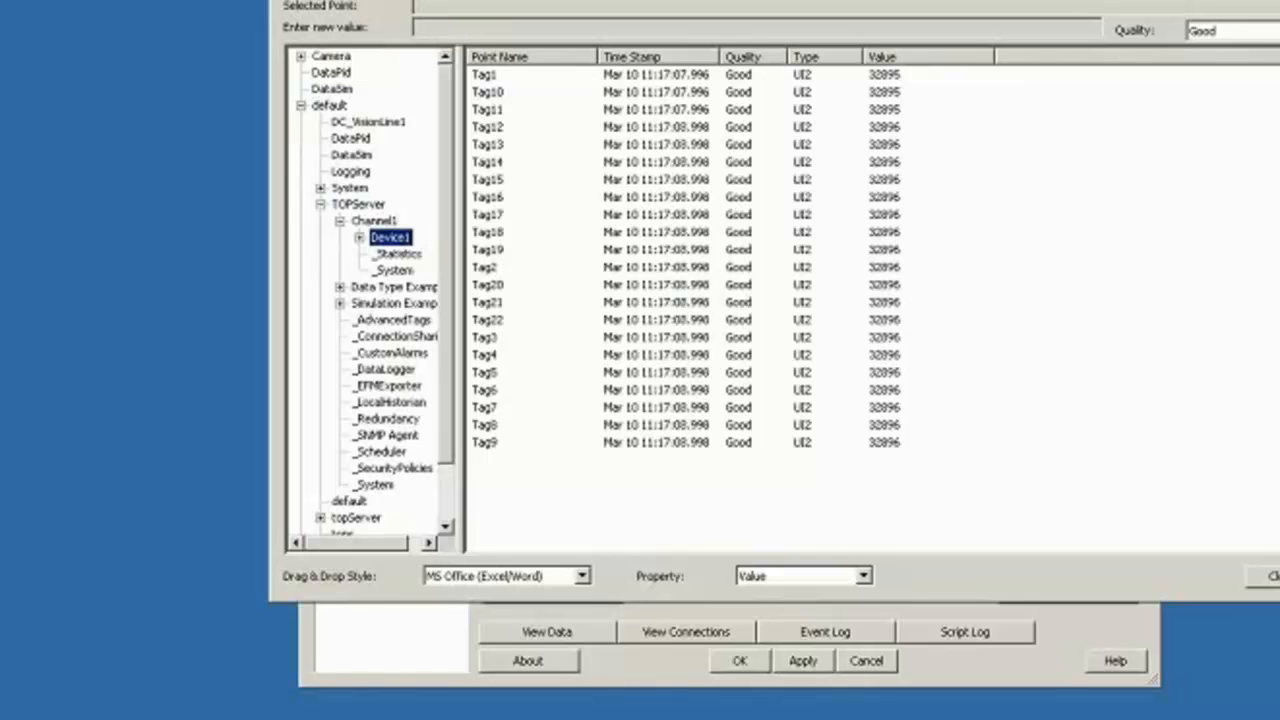
{"action": "left_click", "coordinate": [1272, 576]}
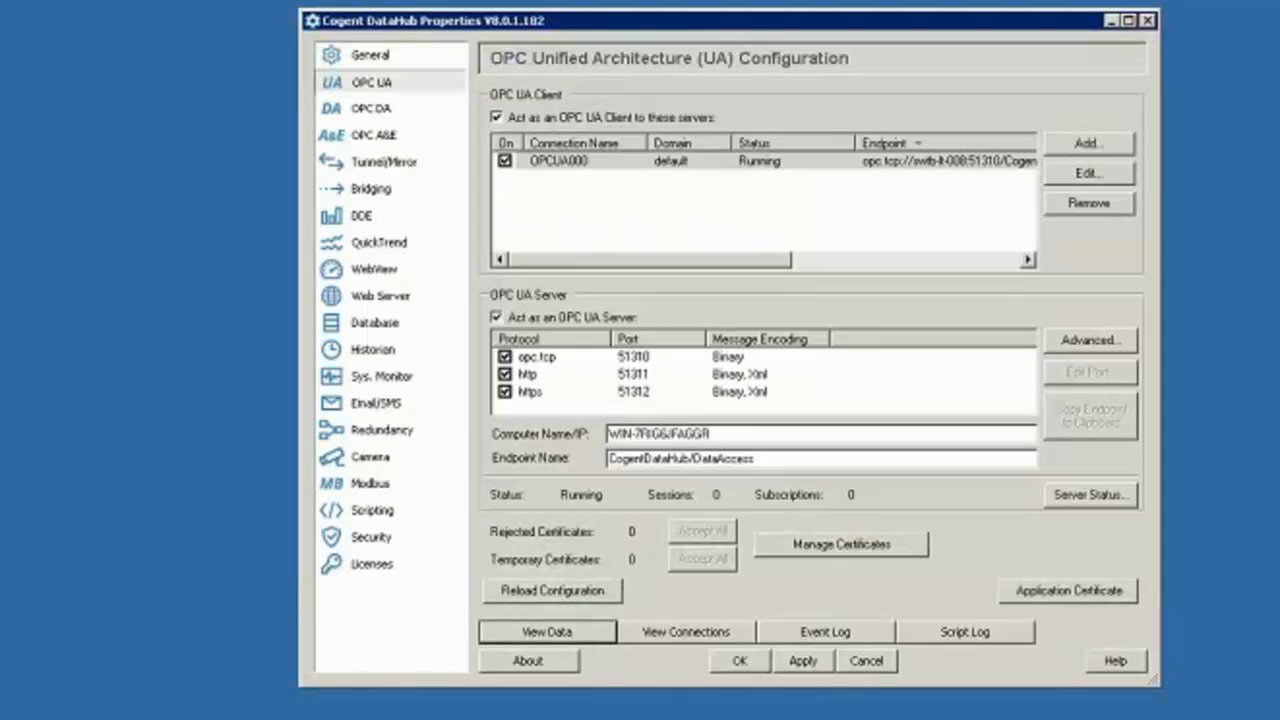
Turn off the OPCUA000 client connection in the remote DataHub and apply the change.
{"action": "left_click", "coordinate": [880, 545]}
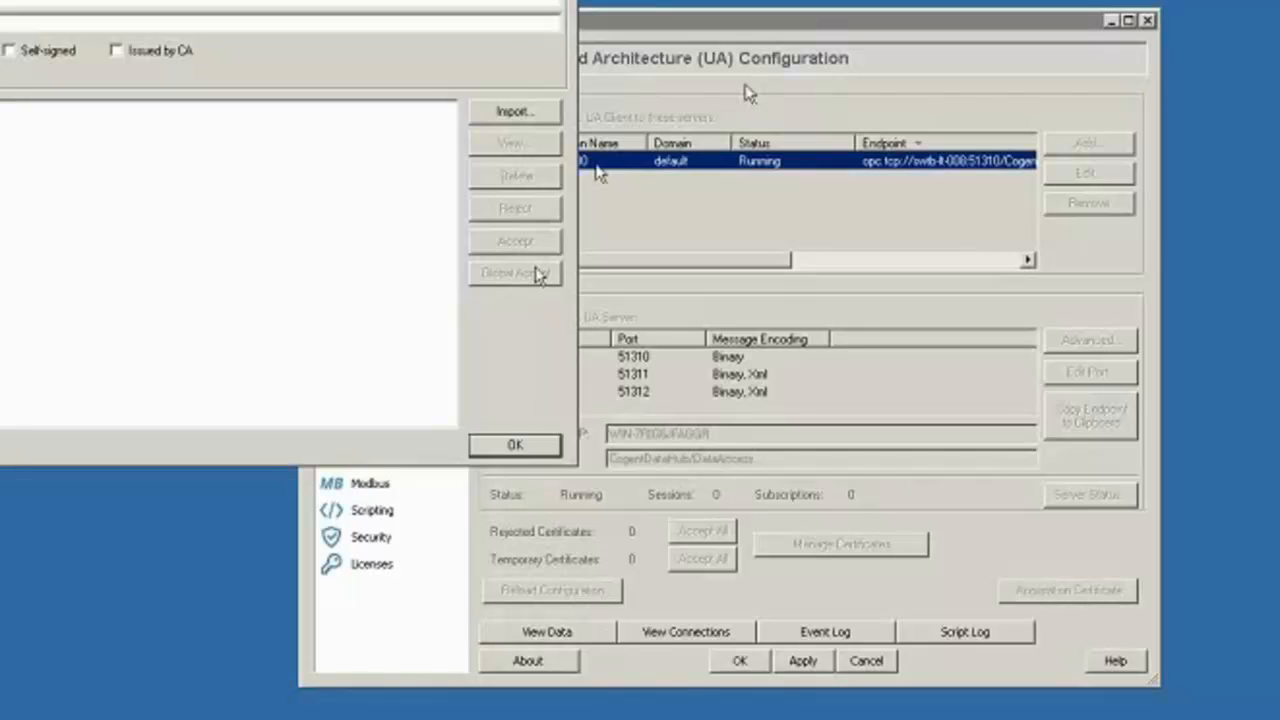
{"action": "left_click", "coordinate": [515, 445]}
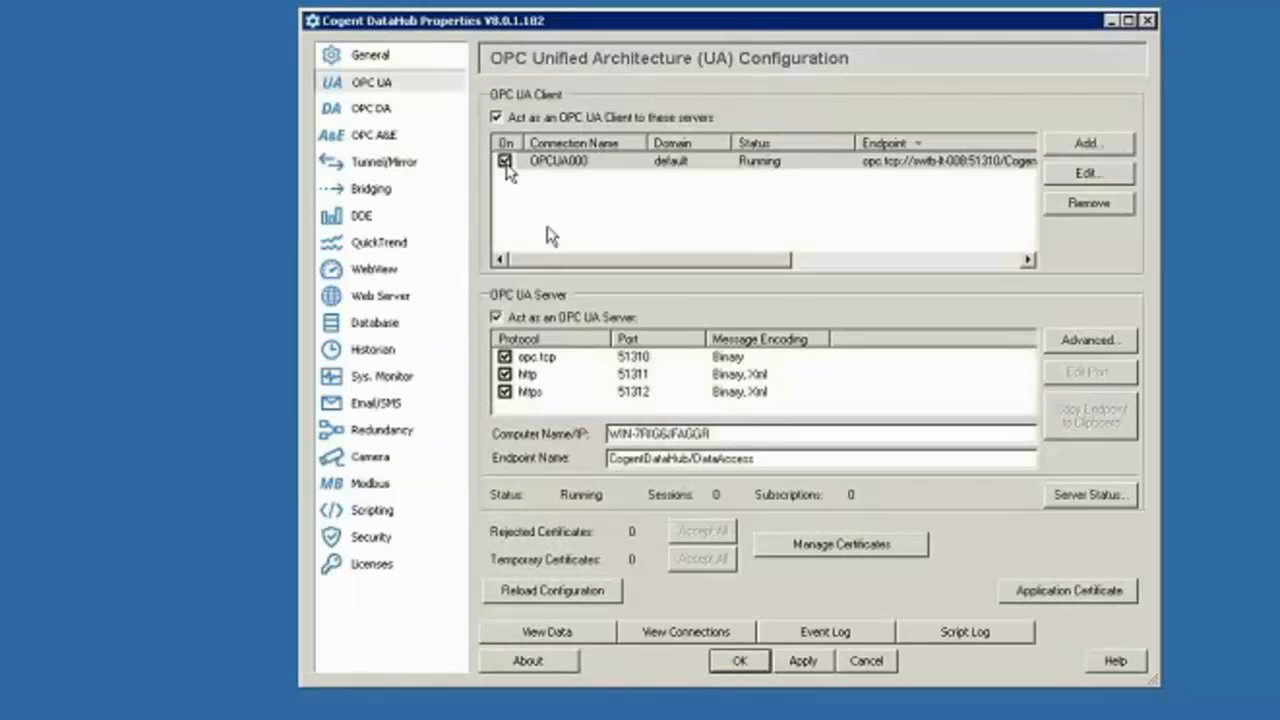
{"action": "left_click", "coordinate": [505, 162]}
{"action": "left_click", "coordinate": [811, 666]}
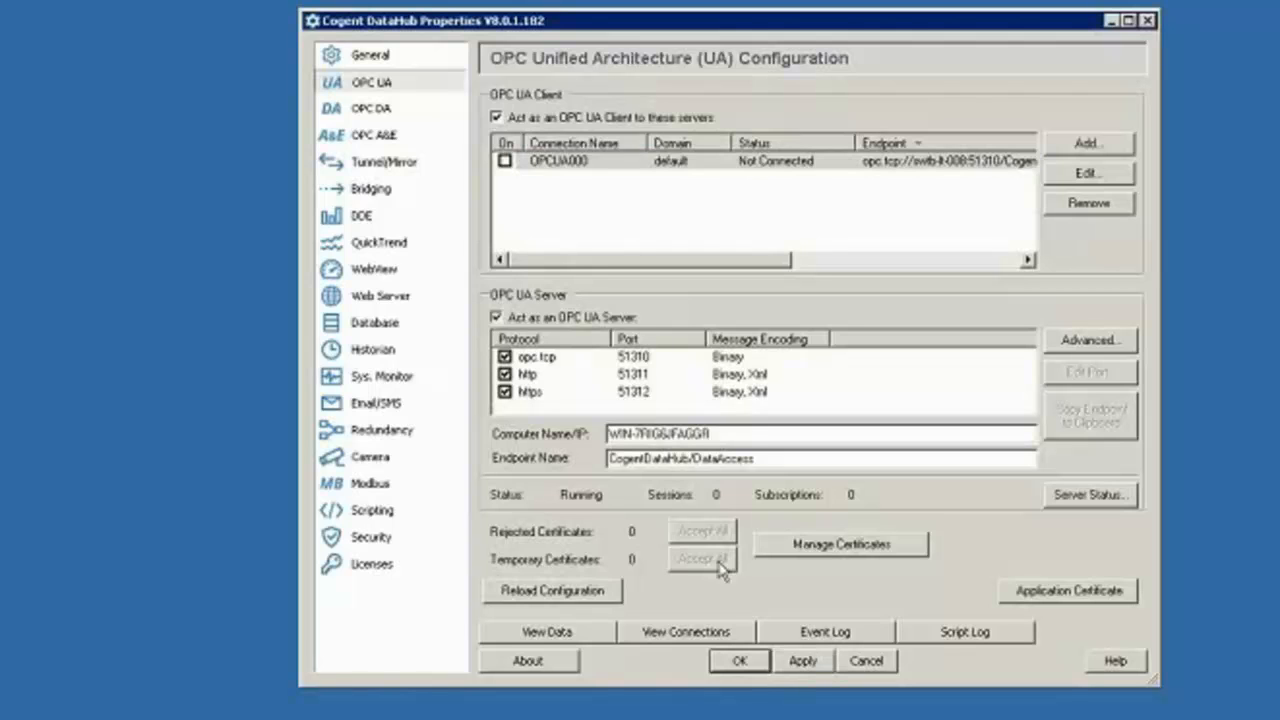
Delete the Cogent DataHub certificate from the remote DataHub's OPC UA Private Certificates store.
{"action": "left_click", "coordinate": [836, 548]}
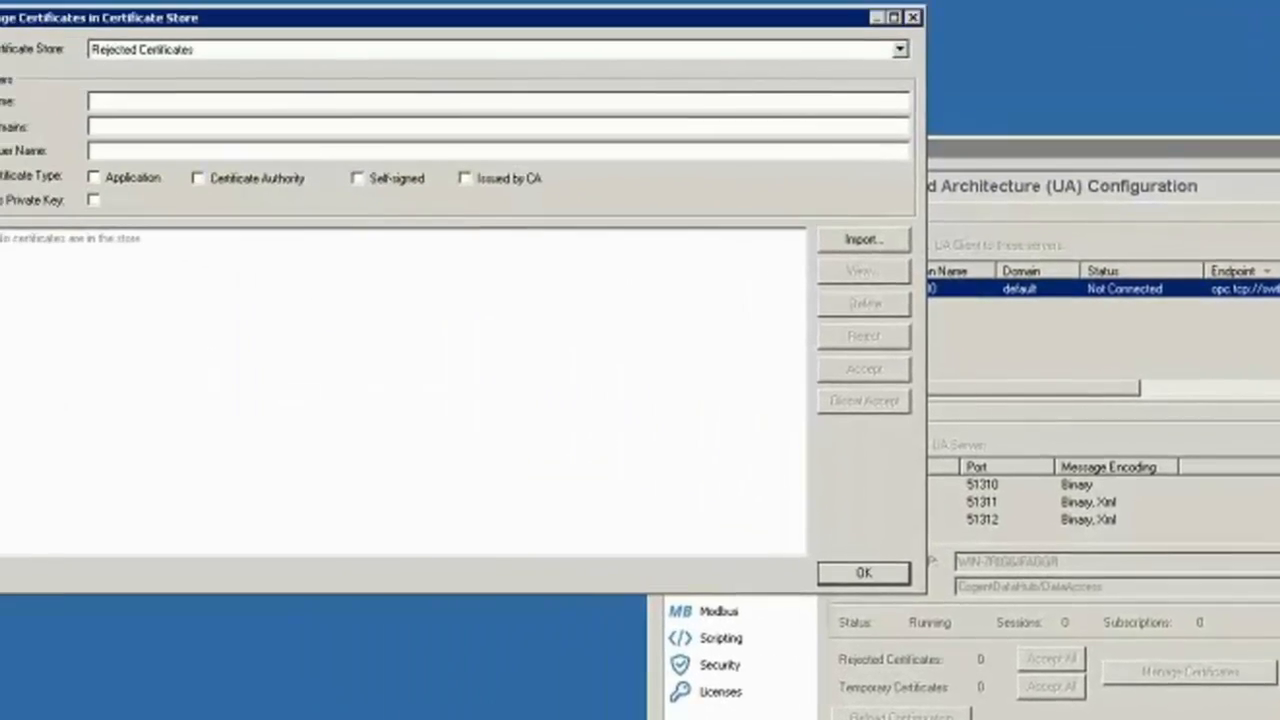
{"action": "left_click", "coordinate": [357, 69]}
{"action": "left_click", "coordinate": [272, 116]}
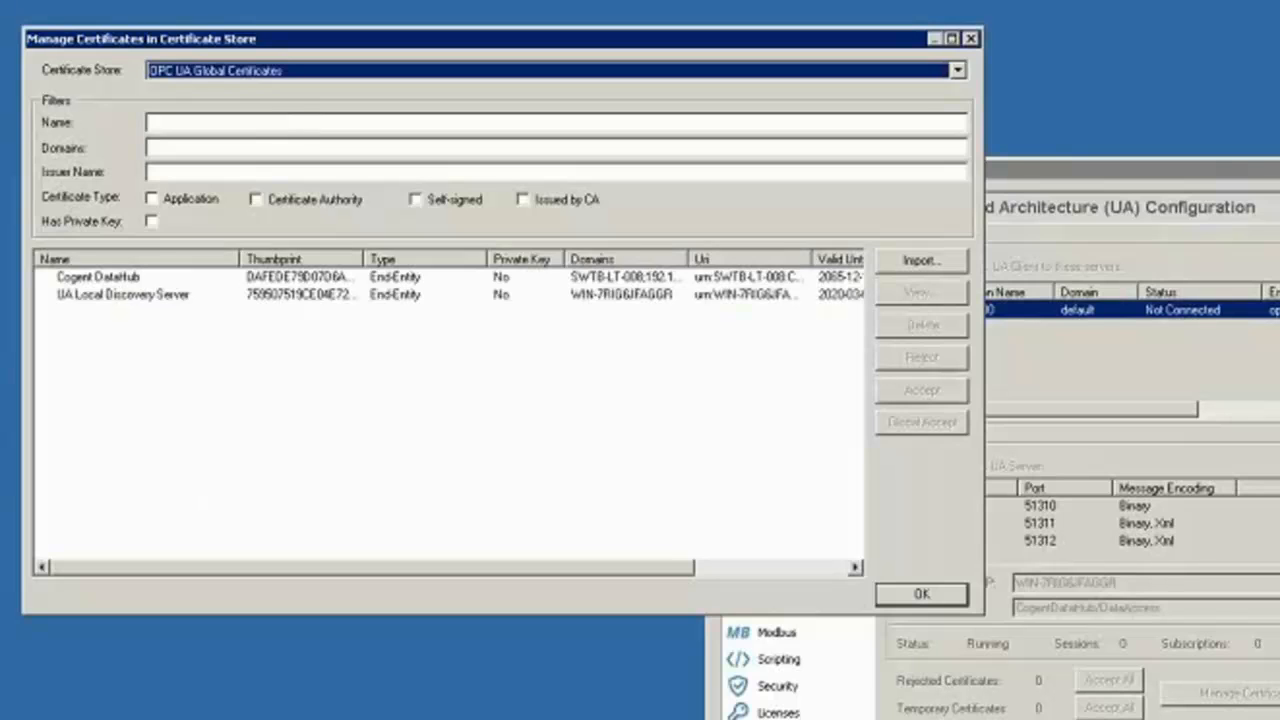
{"action": "key", "text": "Down"}
{"action": "left_click", "coordinate": [628, 278]}
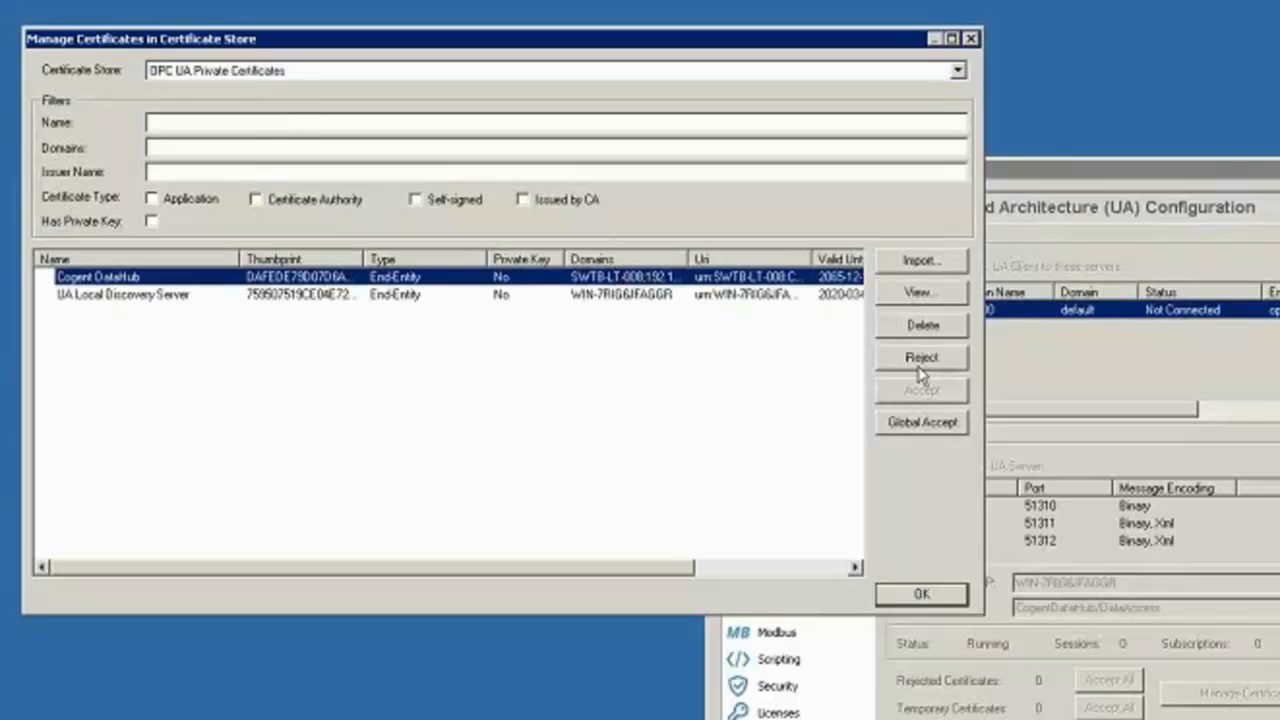
{"action": "left_click", "coordinate": [923, 327]}
{"action": "left_click", "coordinate": [950, 522]}
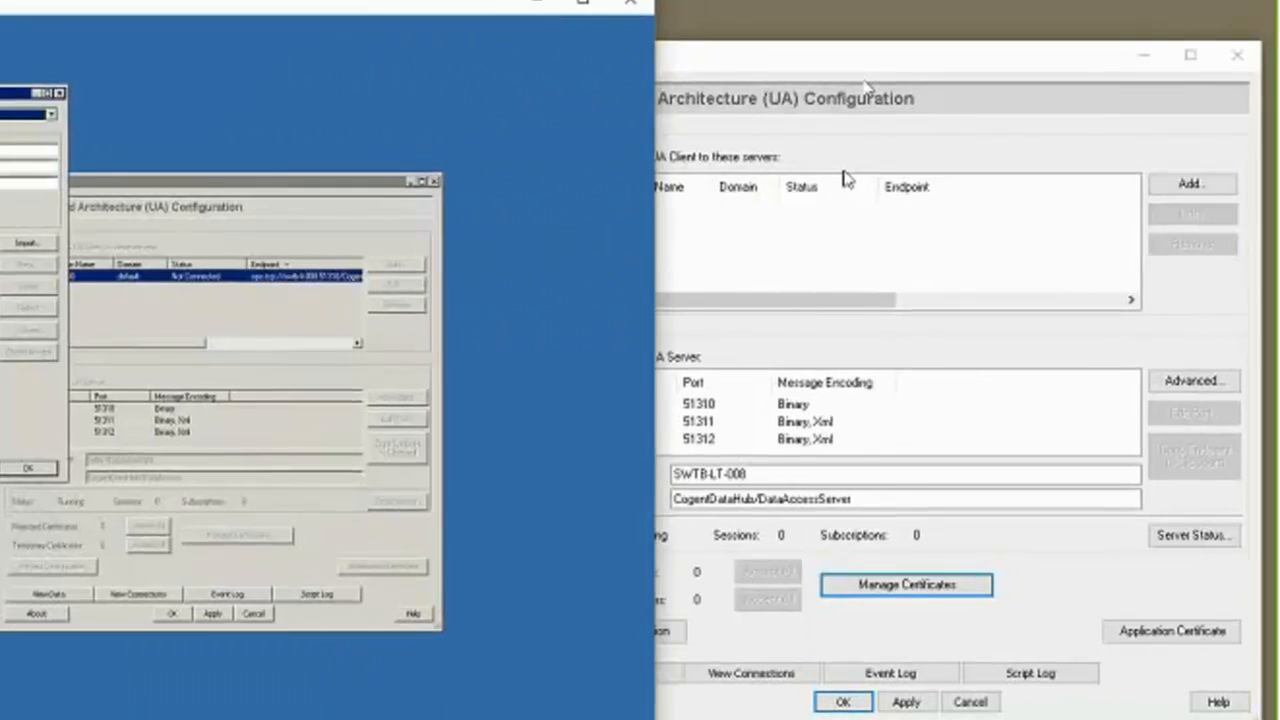
Delete the Cogent DataHub certificate from the local DataHub's OPC UA Private Certificates store and close the certificate manager.
{"action": "left_click", "coordinate": [846, 58]}
{"action": "left_click", "coordinate": [927, 589]}
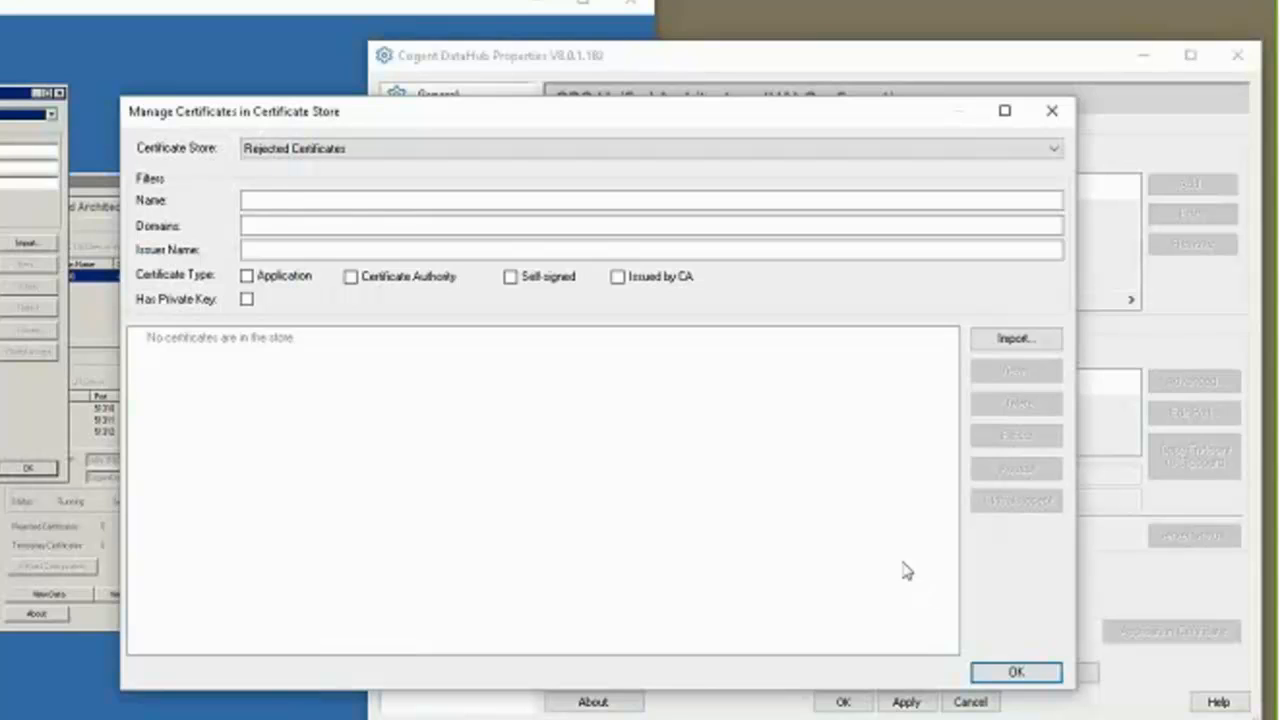
{"action": "left_click", "coordinate": [408, 148]}
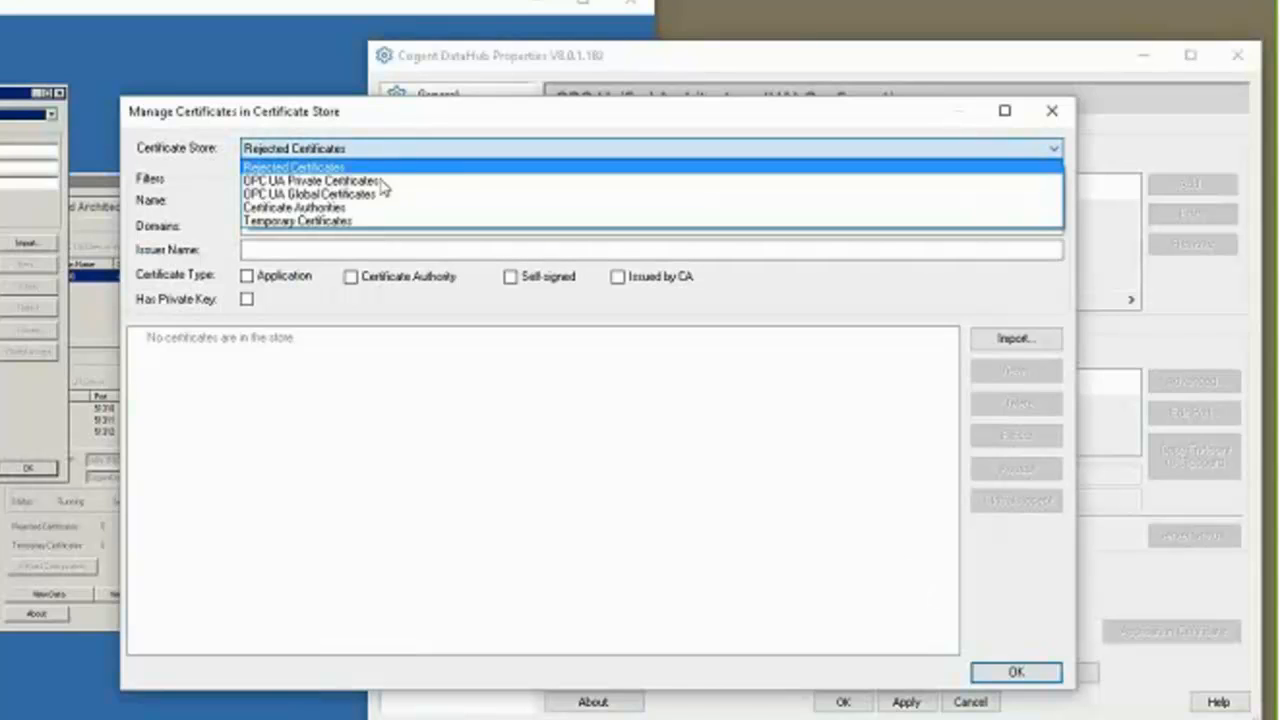
{"action": "left_click", "coordinate": [369, 183]}
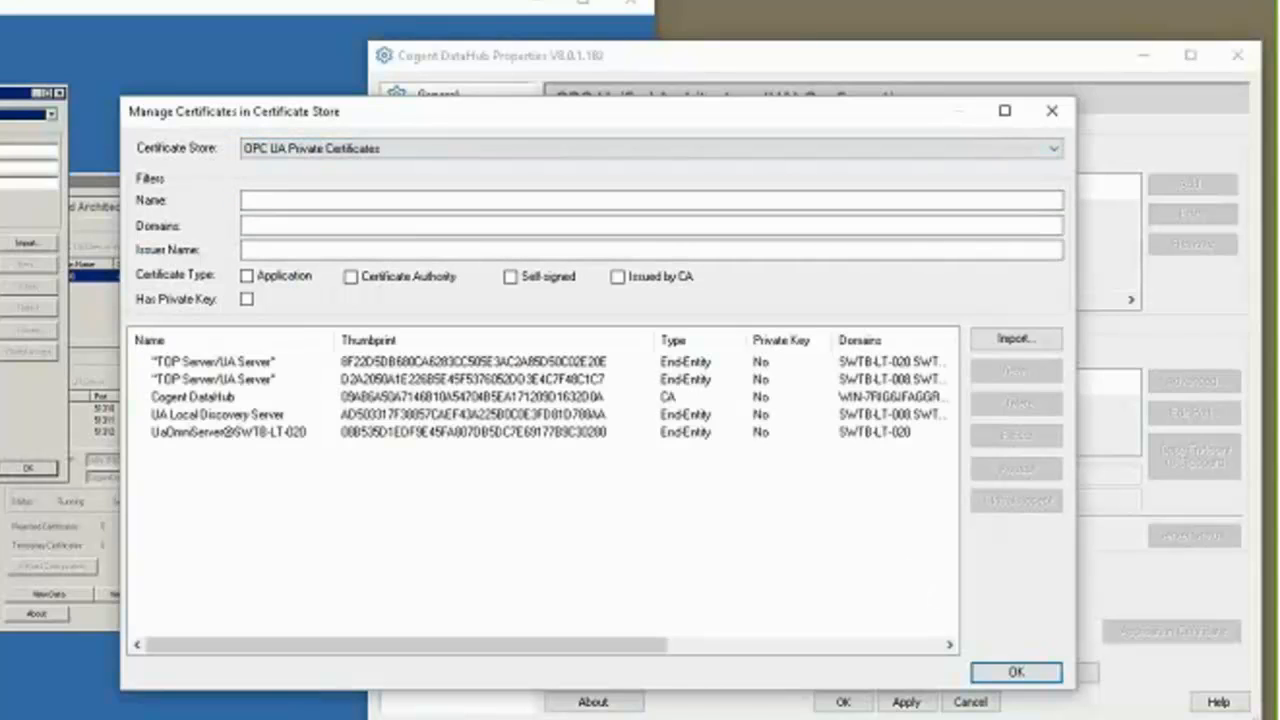
{"action": "left_click", "coordinate": [266, 398]}
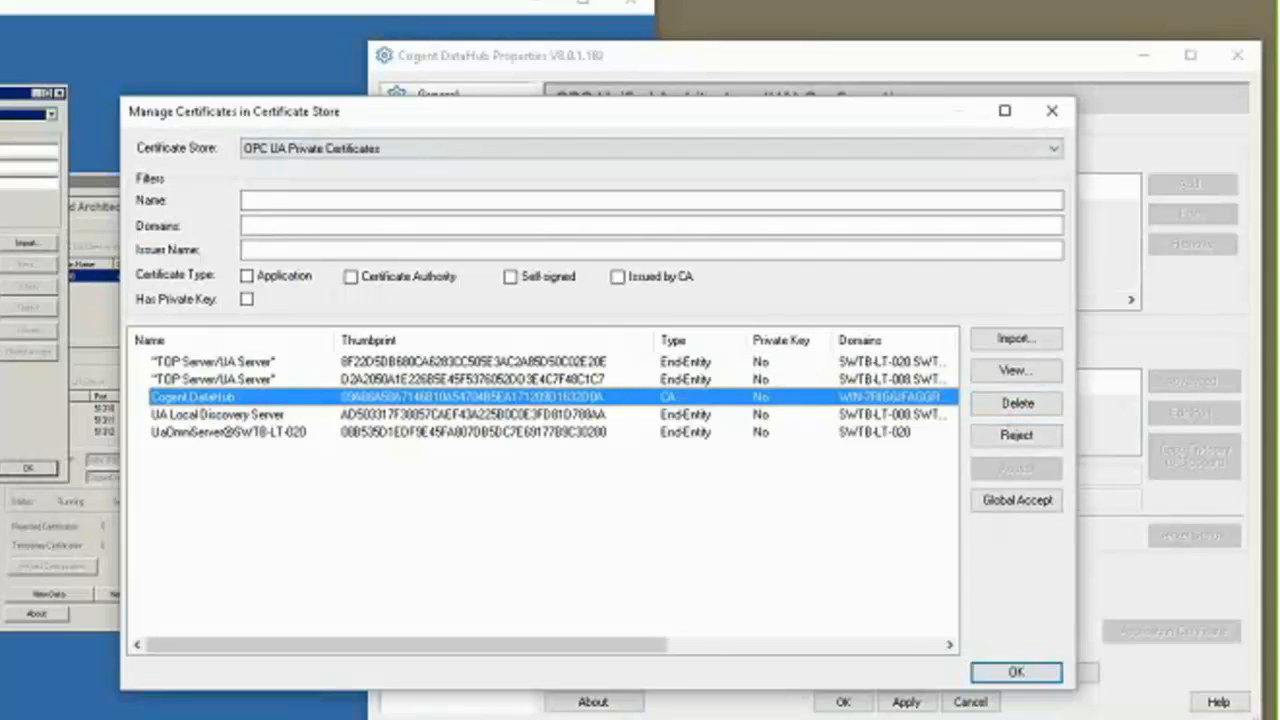
{"action": "left_click", "coordinate": [1022, 407]}
{"action": "left_click", "coordinate": [352, 506]}
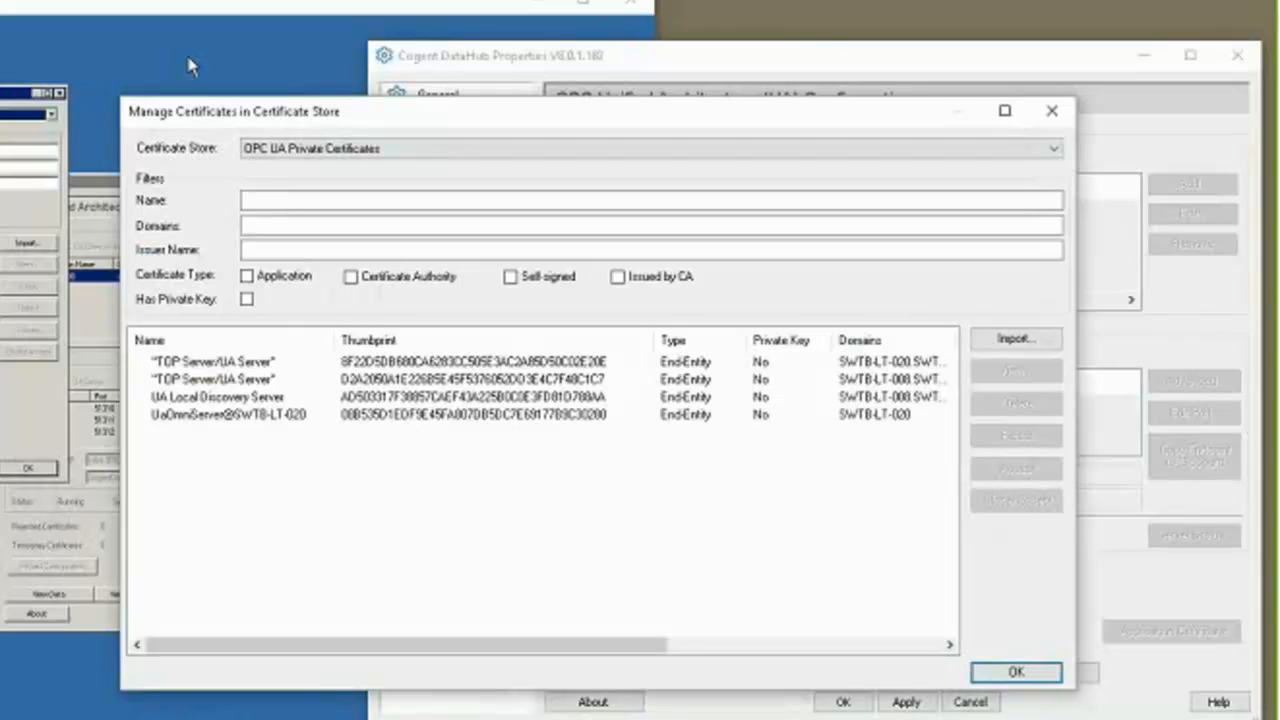
{"action": "left_click", "coordinate": [1016, 672]}
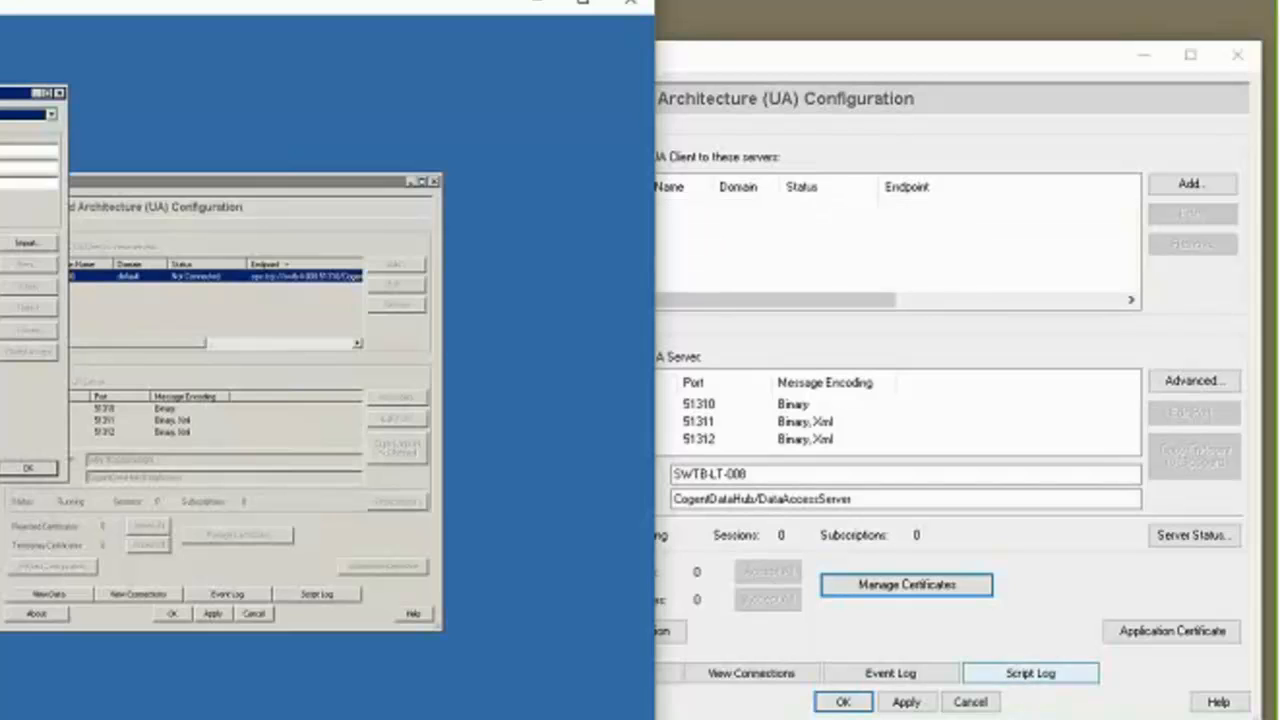
Configure the local OPC UA server to automatically accept untrusted client certificates, confirming the security warning, and apply the change.
{"action": "left_click", "coordinate": [1190, 382]}
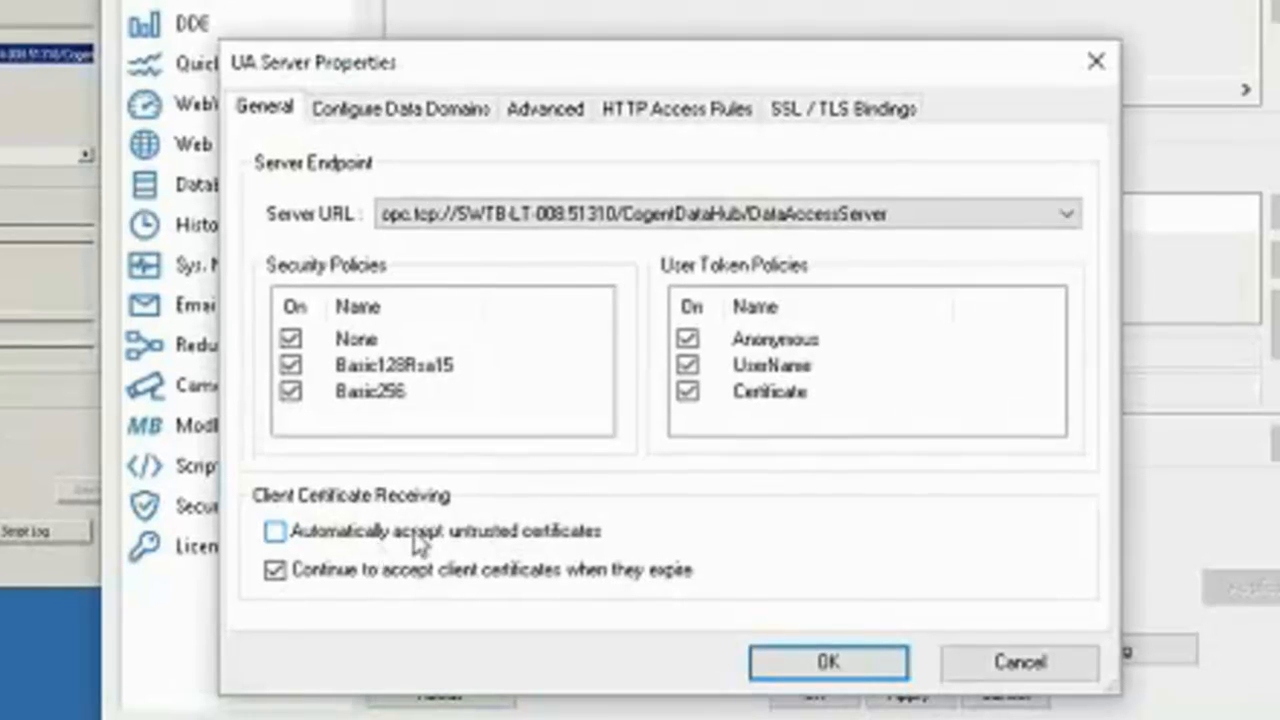
{"action": "left_click", "coordinate": [418, 538]}
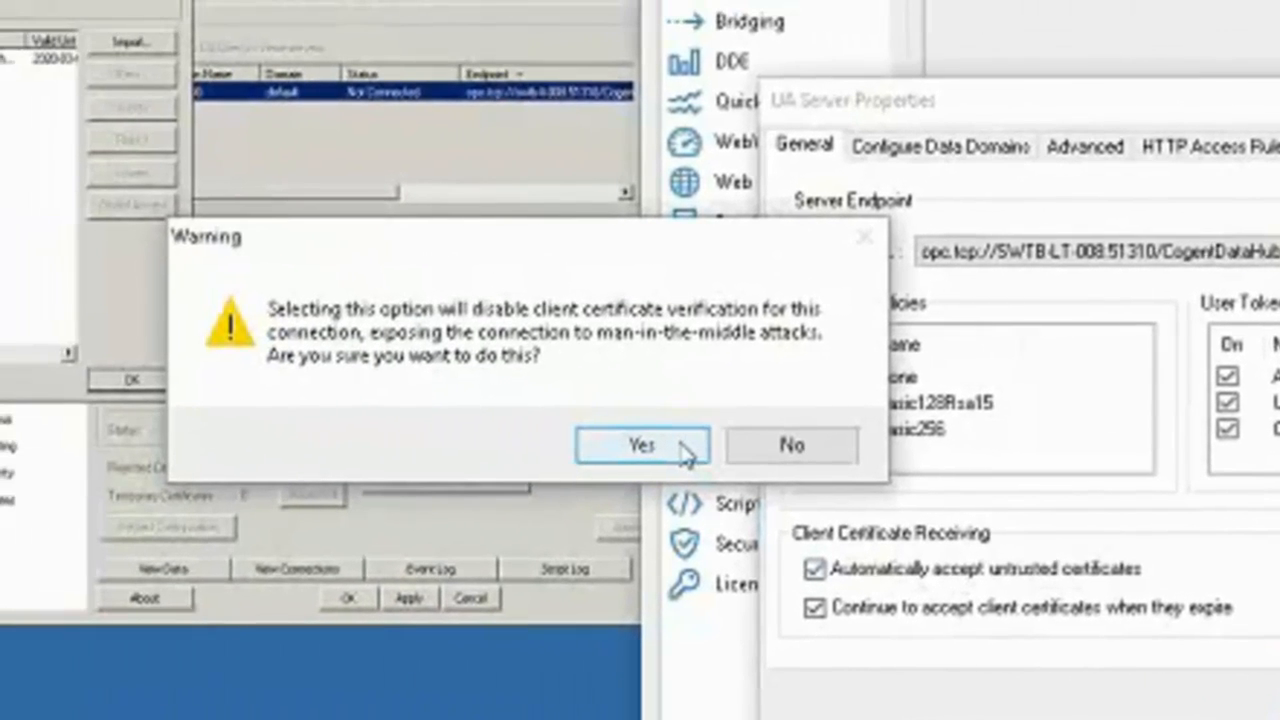
{"action": "left_click", "coordinate": [683, 450]}
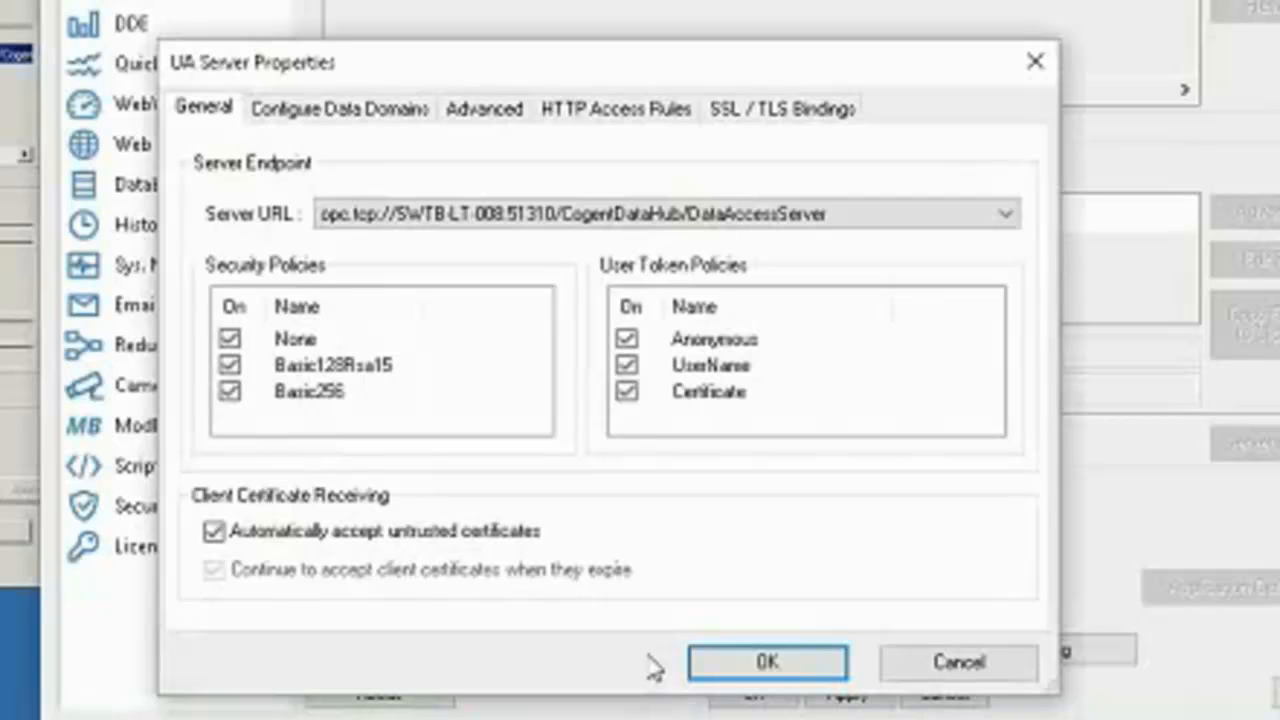
{"action": "left_click", "coordinate": [733, 666]}
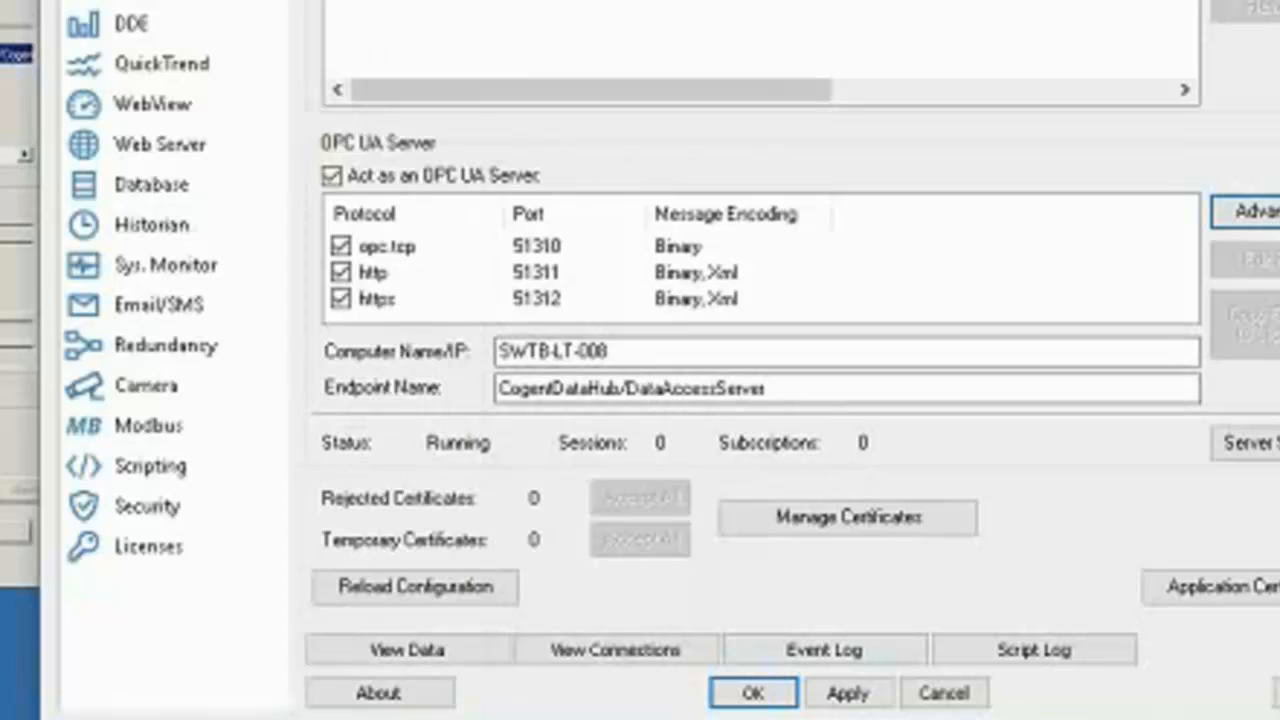
{"action": "left_click", "coordinate": [848, 692]}
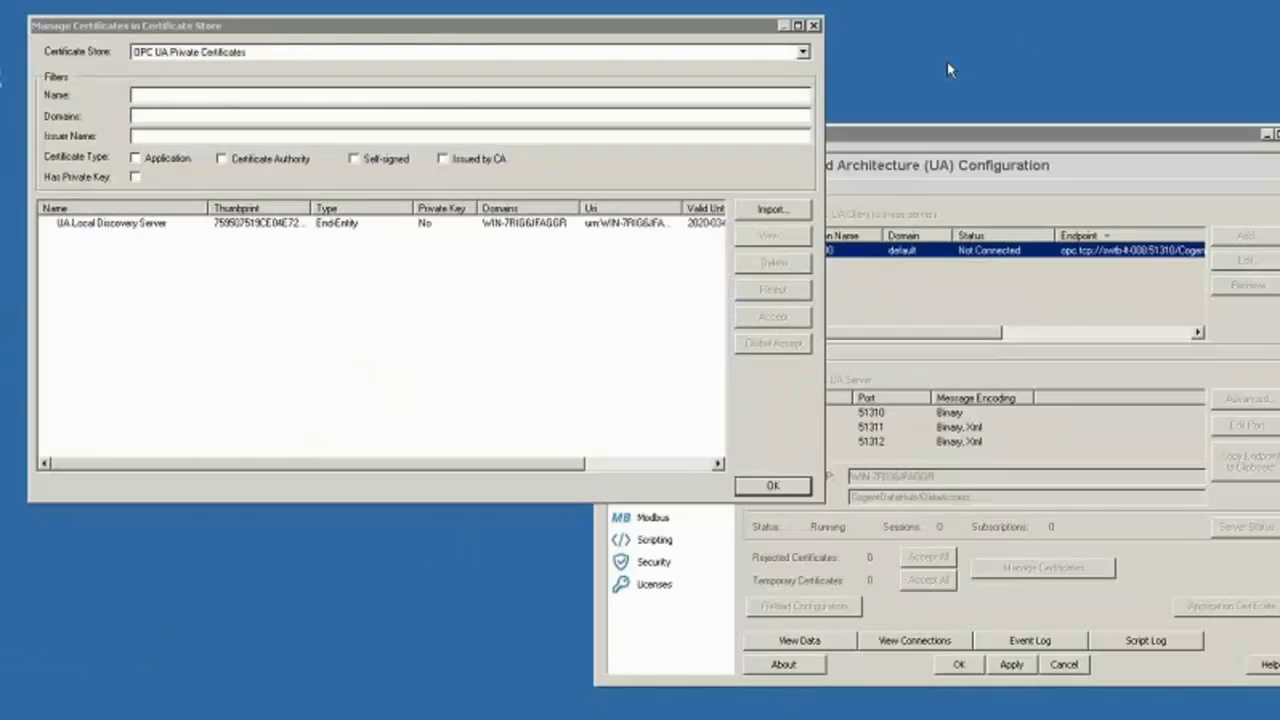
In the remote DataHub, edit OPCUA000, reject the untrusted server certificate, and enable always accepting an invalid server certificate.
{"action": "left_click", "coordinate": [814, 24]}
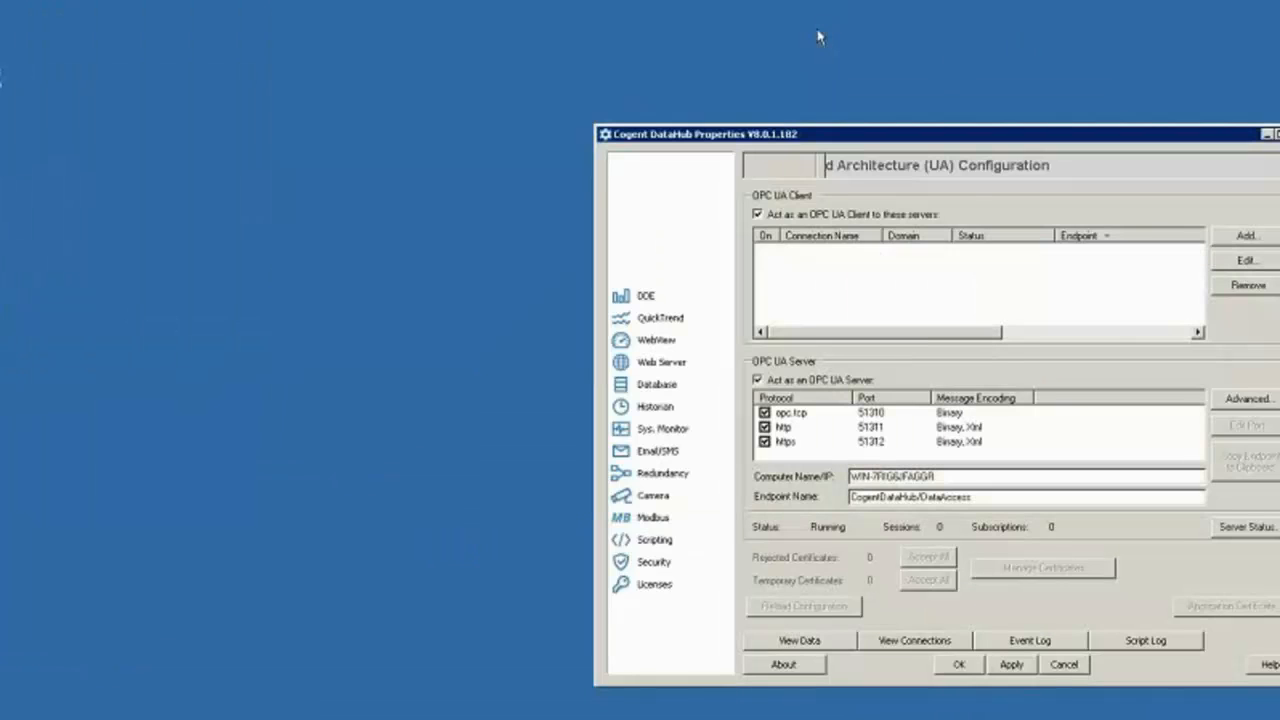
{"action": "left_click", "coordinate": [1250, 259]}
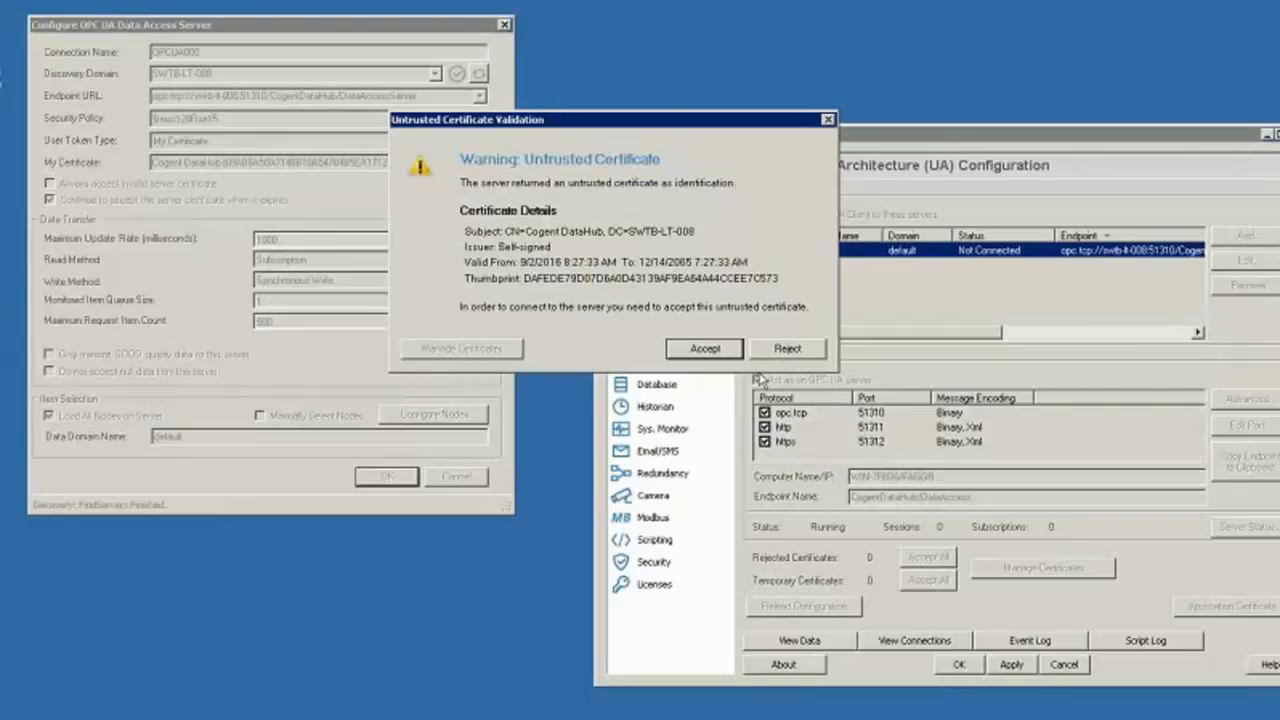
{"action": "left_click", "coordinate": [809, 355]}
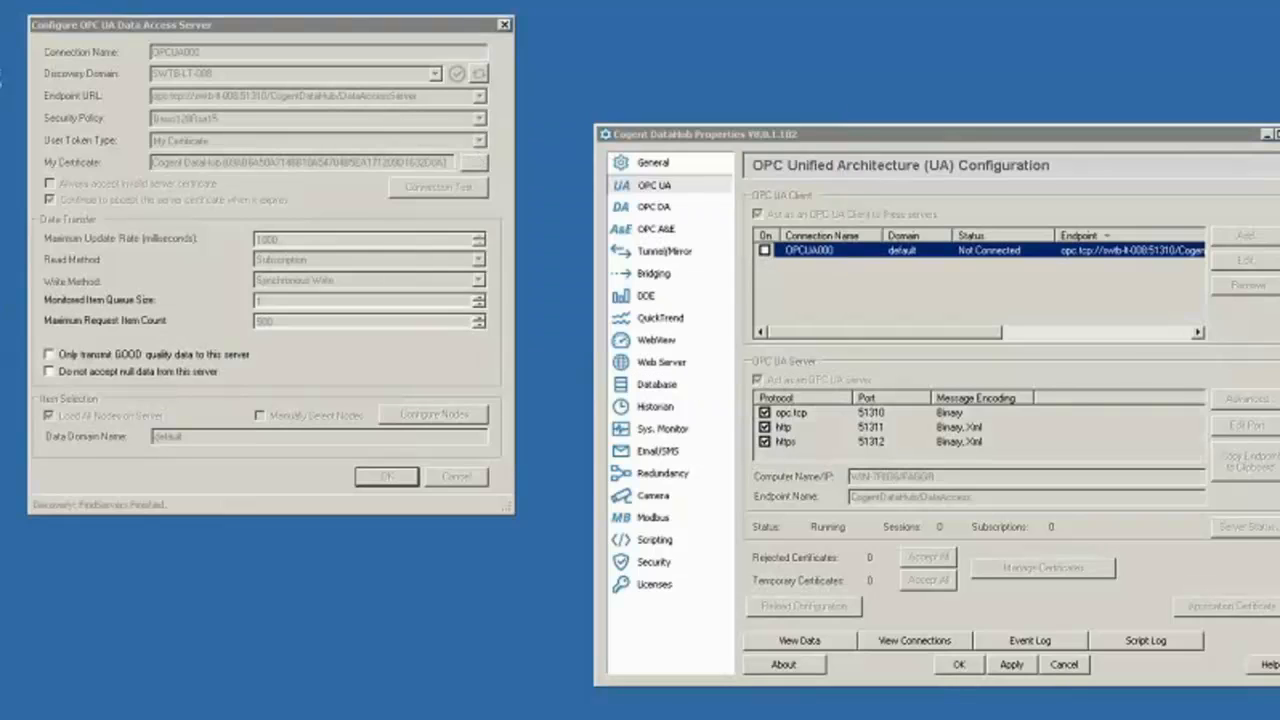
{"action": "left_click", "coordinate": [90, 186]}
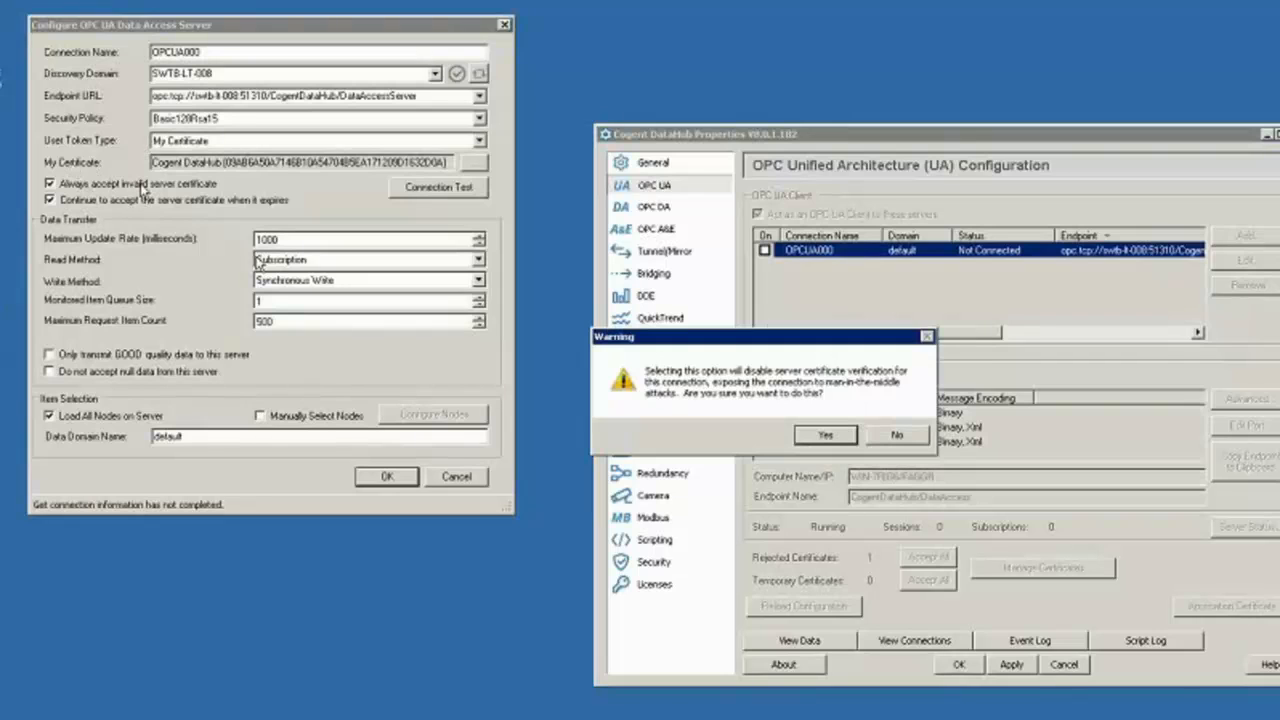
{"action": "left_click", "coordinate": [818, 438]}
{"action": "left_click", "coordinate": [438, 478]}
Delete the Cogent DataHub certificate from the remote DataHub's Rejected Certificates store and close the certificate manager.
{"action": "left_click", "coordinate": [1040, 567]}
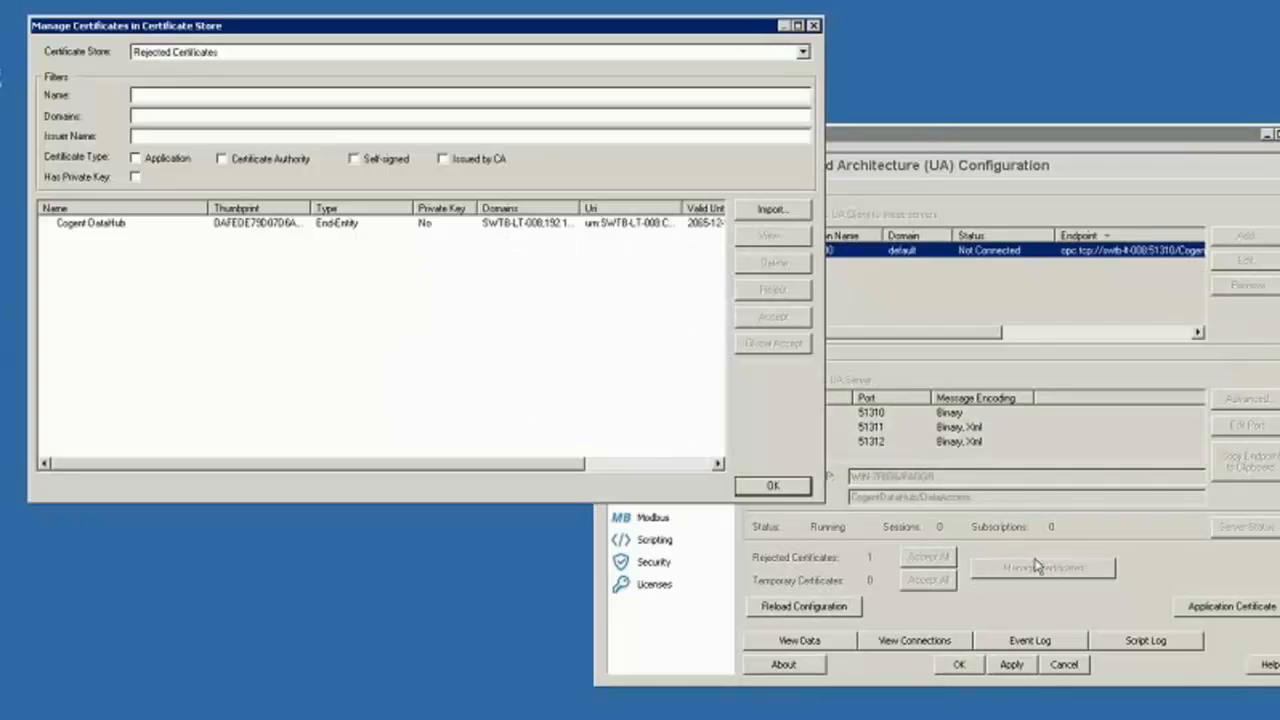
{"action": "left_click", "coordinate": [308, 224]}
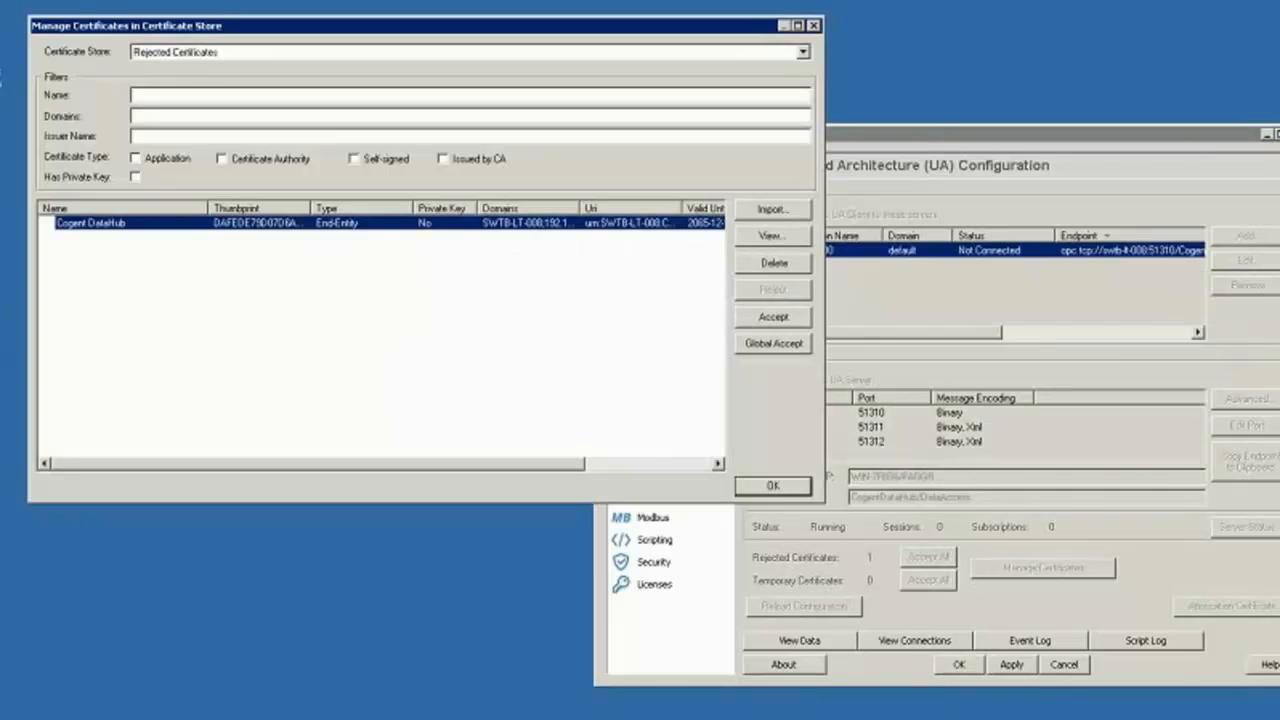
{"action": "left_click", "coordinate": [790, 268]}
{"action": "left_click", "coordinate": [826, 430]}
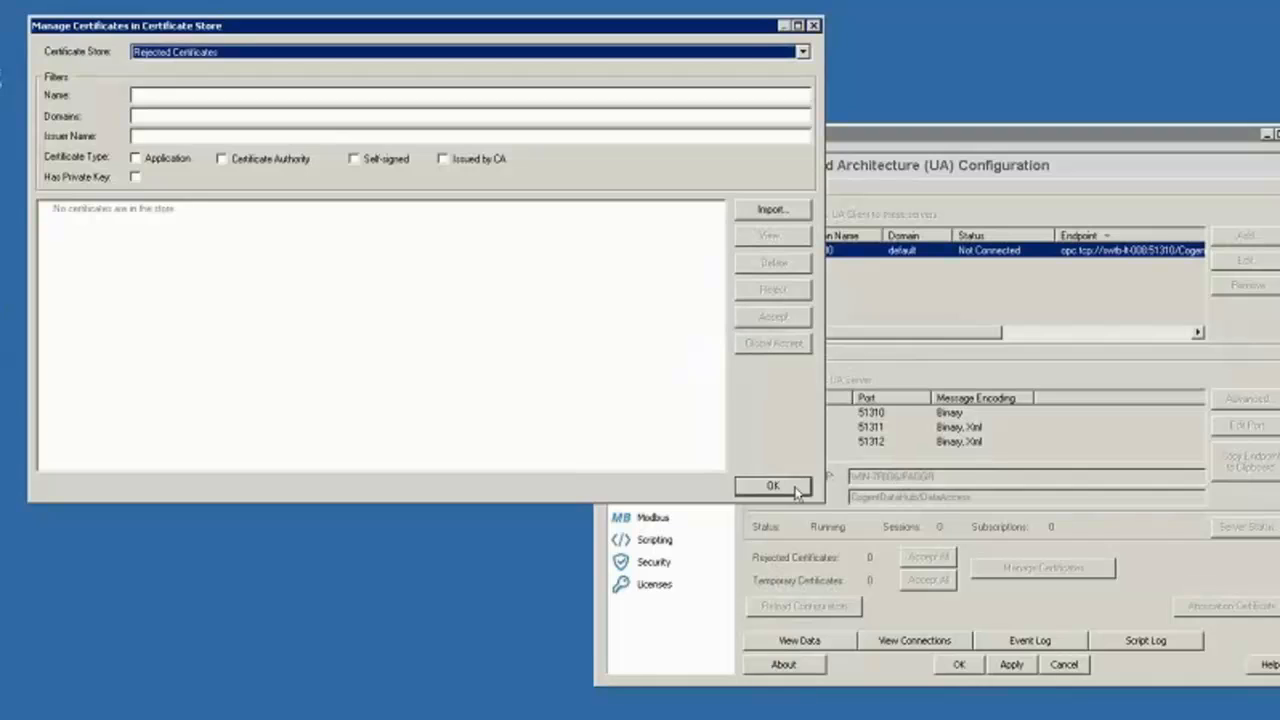
{"action": "left_click", "coordinate": [773, 485]}
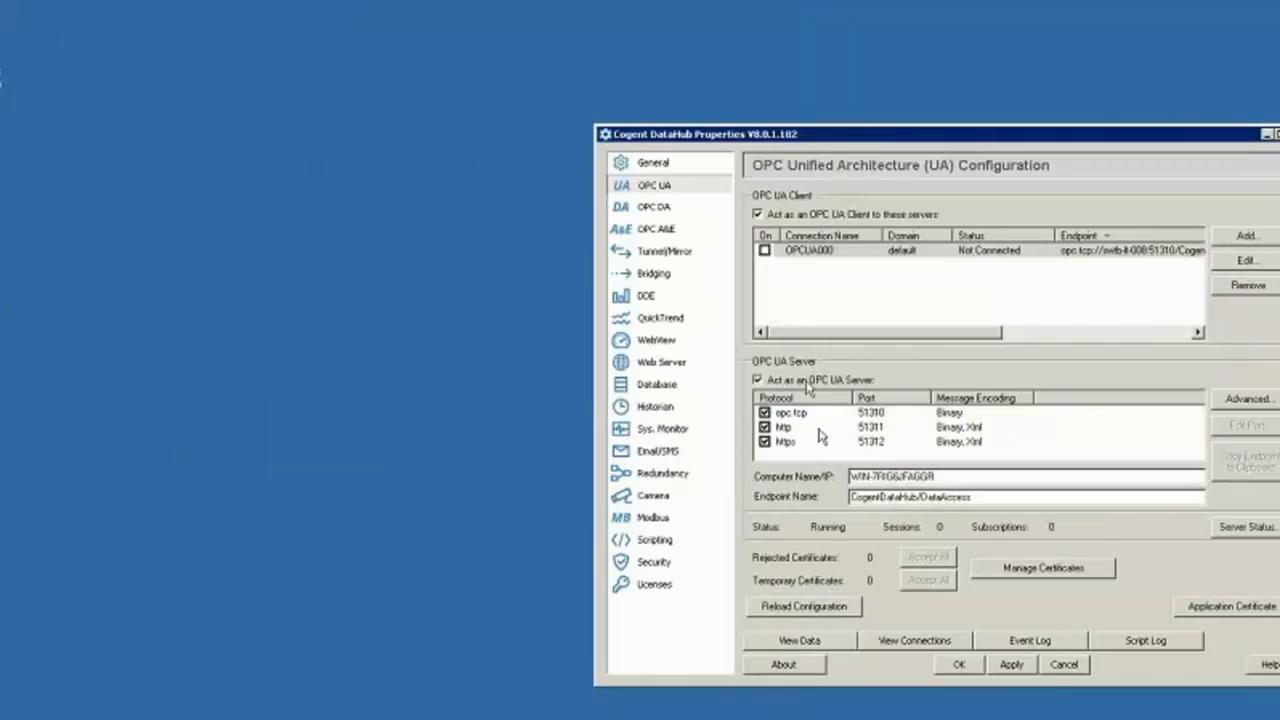
Turn on the OPCUA000 client connection in the remote DataHub and apply the change.
{"action": "left_click", "coordinate": [764, 250]}
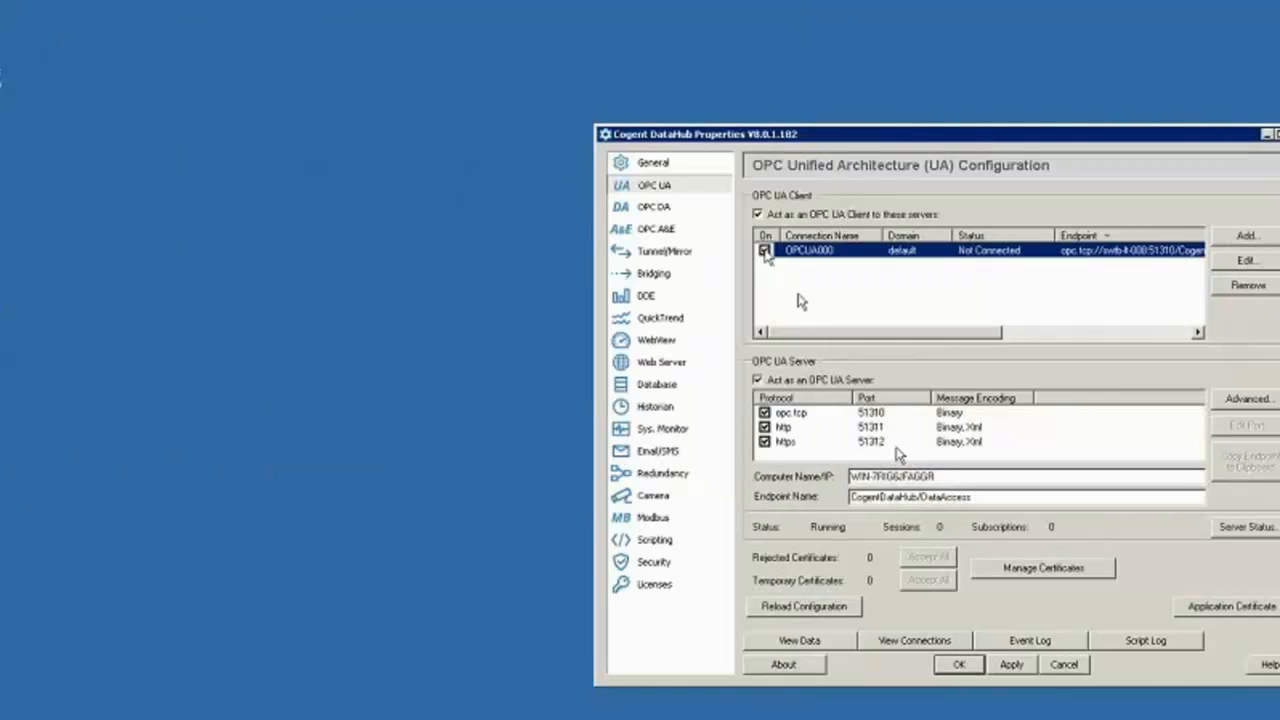
{"action": "left_click", "coordinate": [1013, 666]}
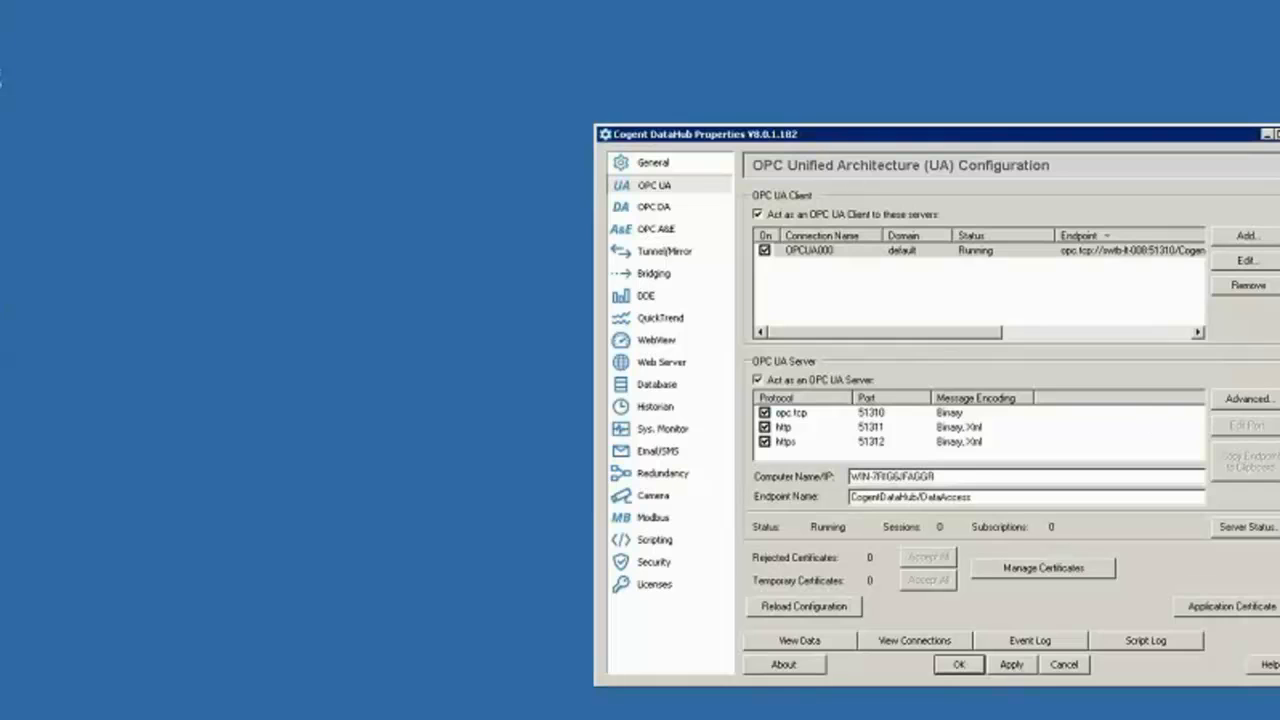
Check the Cogent DataHub entry in the remote DataHub's OPC UA Private Certificates store.
{"action": "left_click", "coordinate": [1043, 568]}
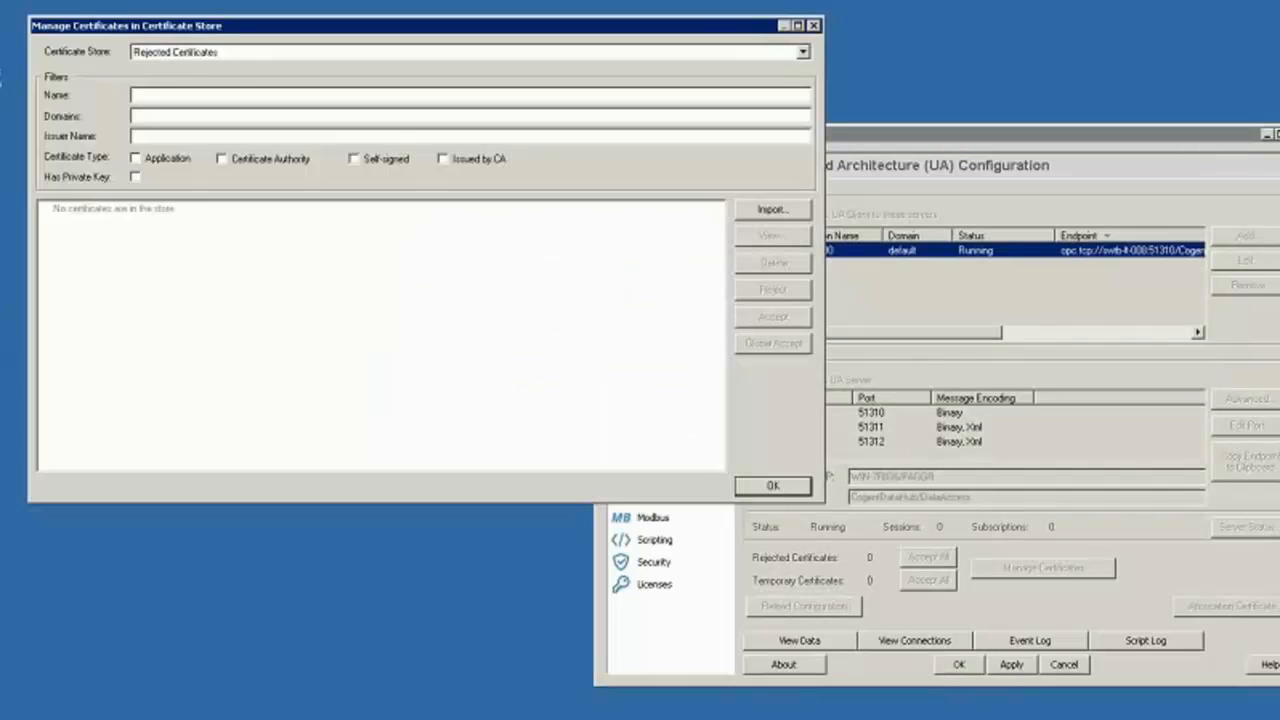
{"action": "left_click", "coordinate": [223, 53]}
{"action": "left_click", "coordinate": [222, 80]}
{"action": "left_click", "coordinate": [181, 225]}
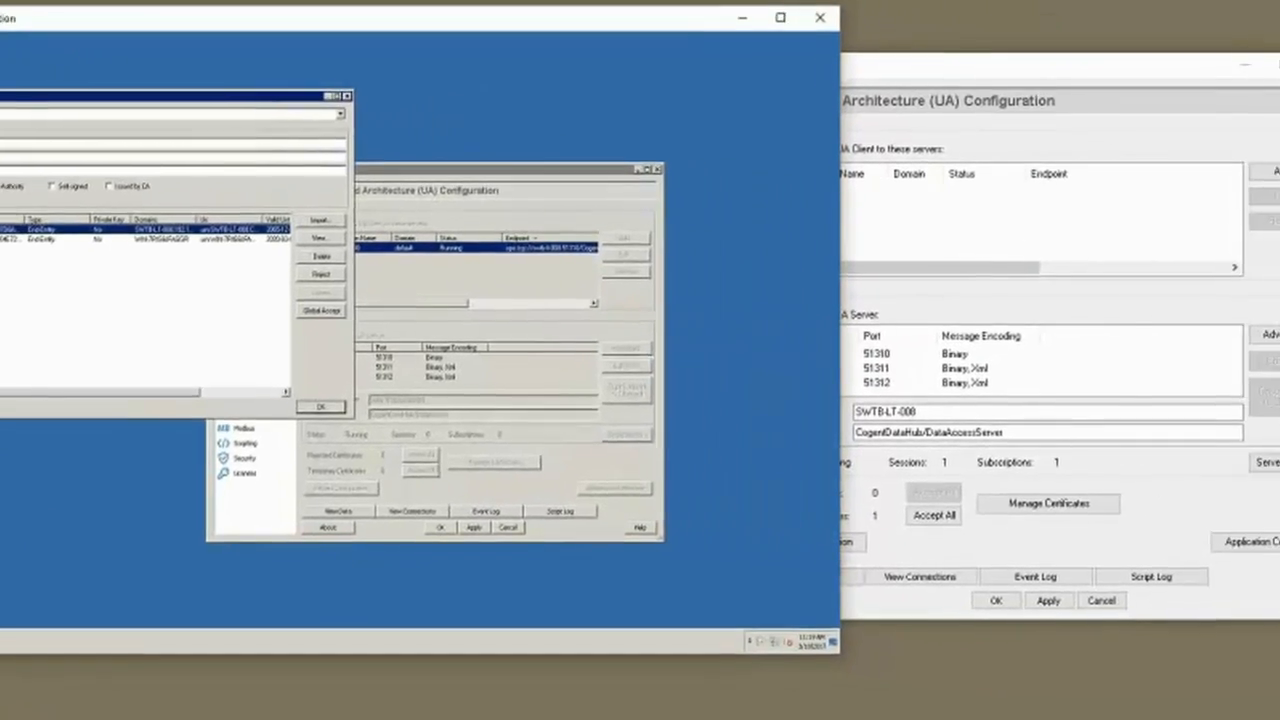
Accept all temporary certificates in the local DataHub and confirm the acceptance.
{"action": "left_click", "coordinate": [880, 67]}
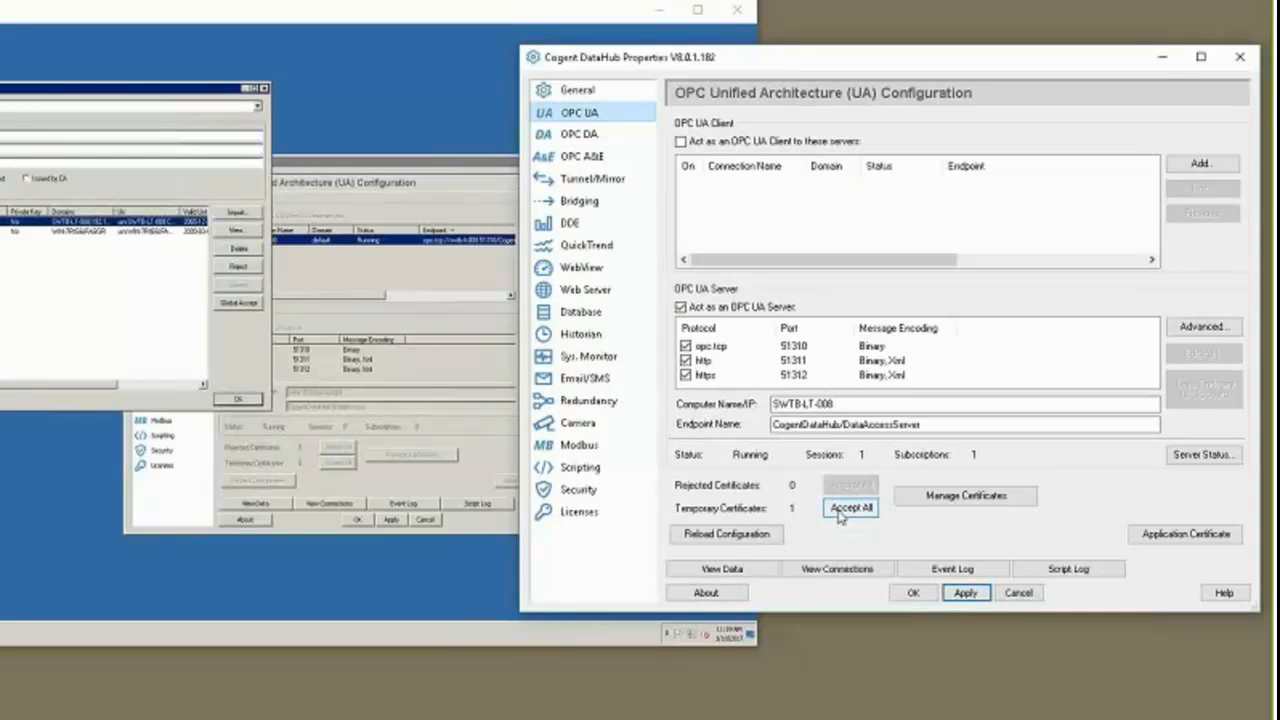
{"action": "left_click", "coordinate": [839, 513]}
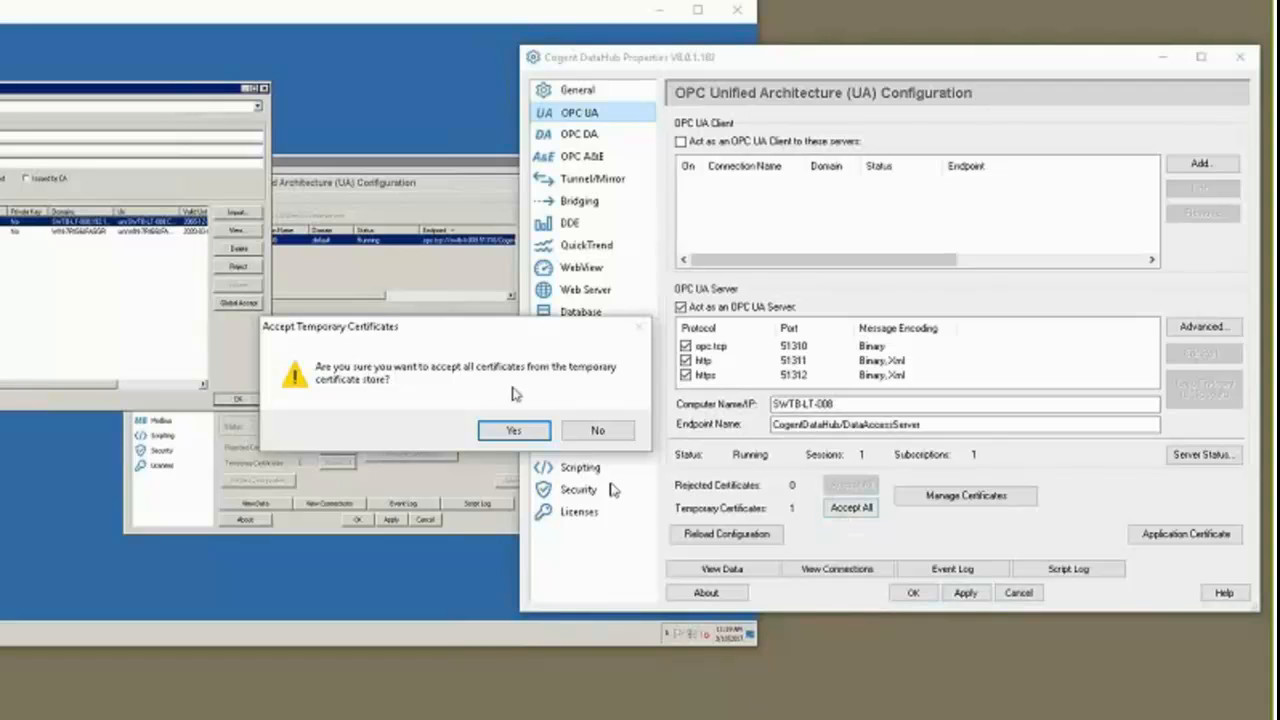
{"action": "left_click", "coordinate": [512, 429]}
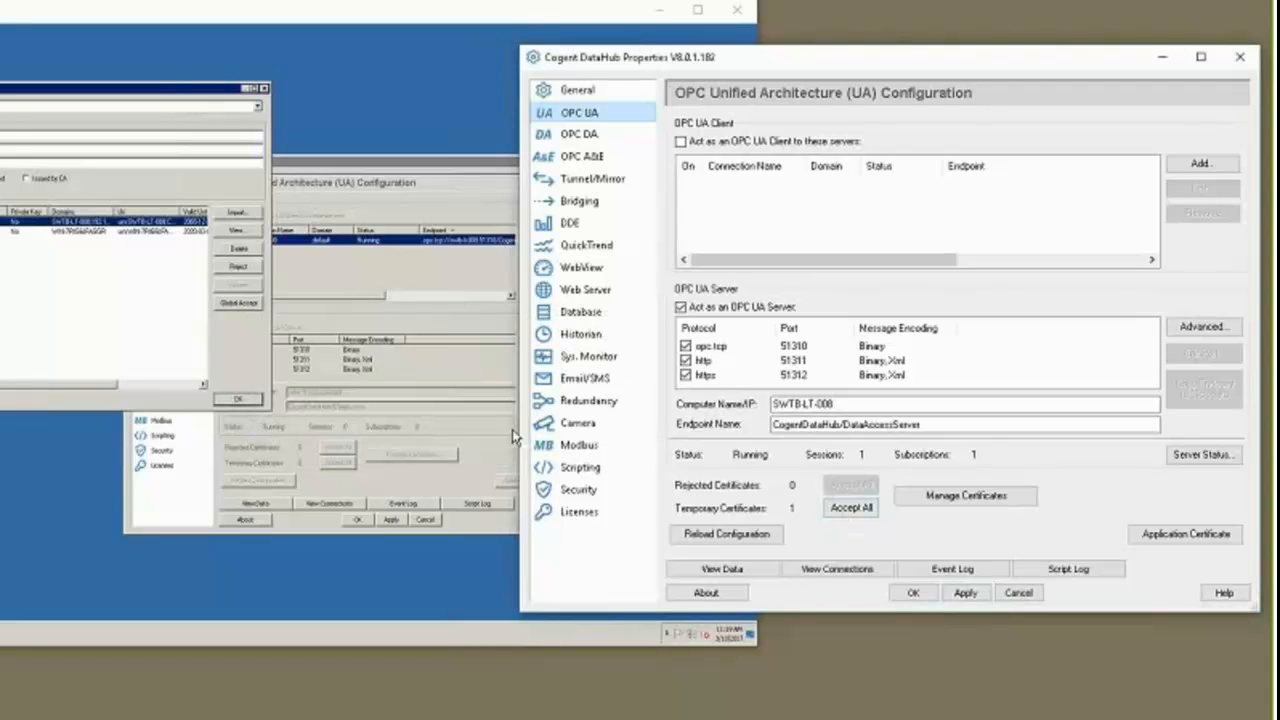
Check the Cogent DataHub client certificate in the local OPC UA Private Certificates store and close the certificate manager.
{"action": "left_click", "coordinate": [945, 497]}
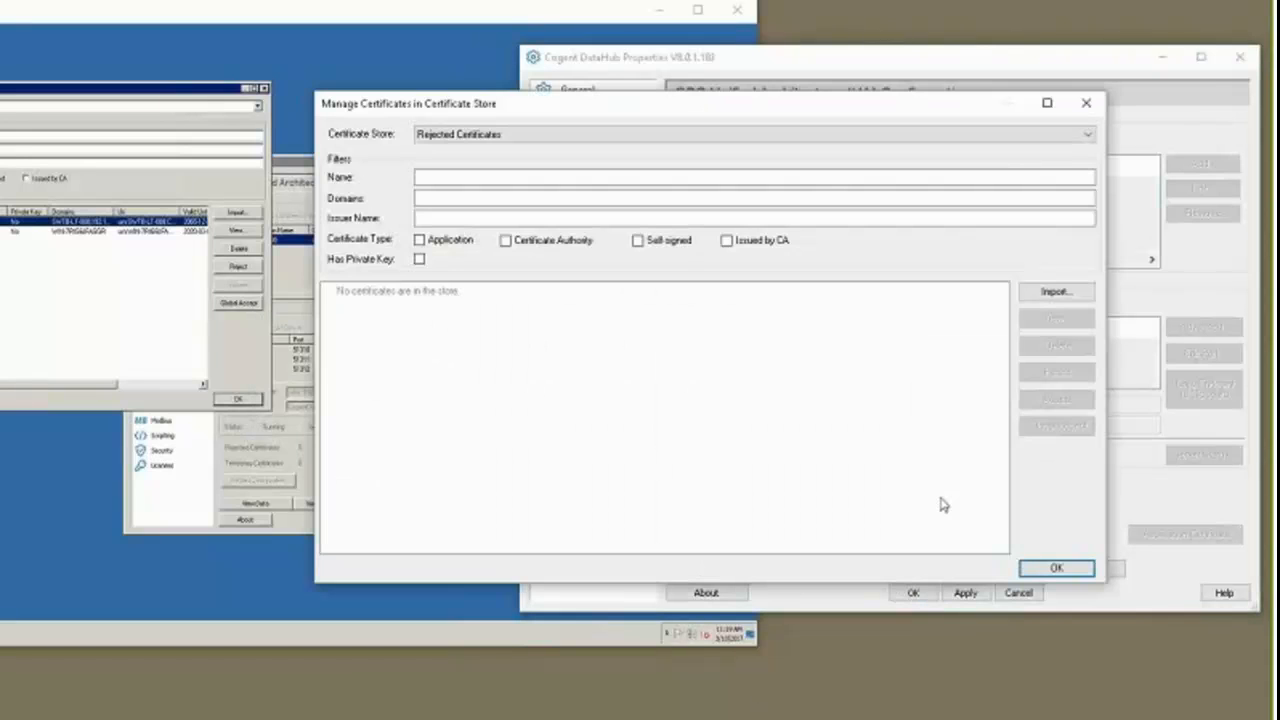
{"action": "left_click", "coordinate": [517, 133]}
{"action": "left_click", "coordinate": [517, 160]}
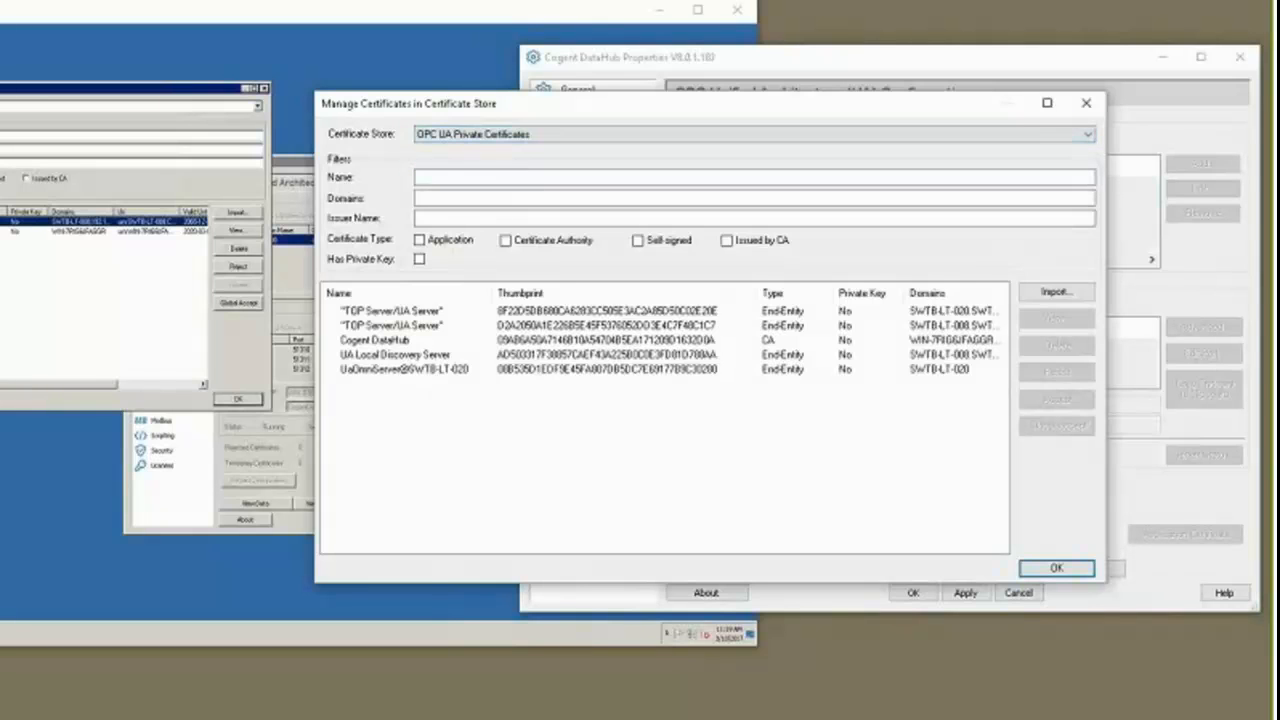
{"action": "left_click", "coordinate": [427, 354]}
{"action": "left_click", "coordinate": [430, 341]}
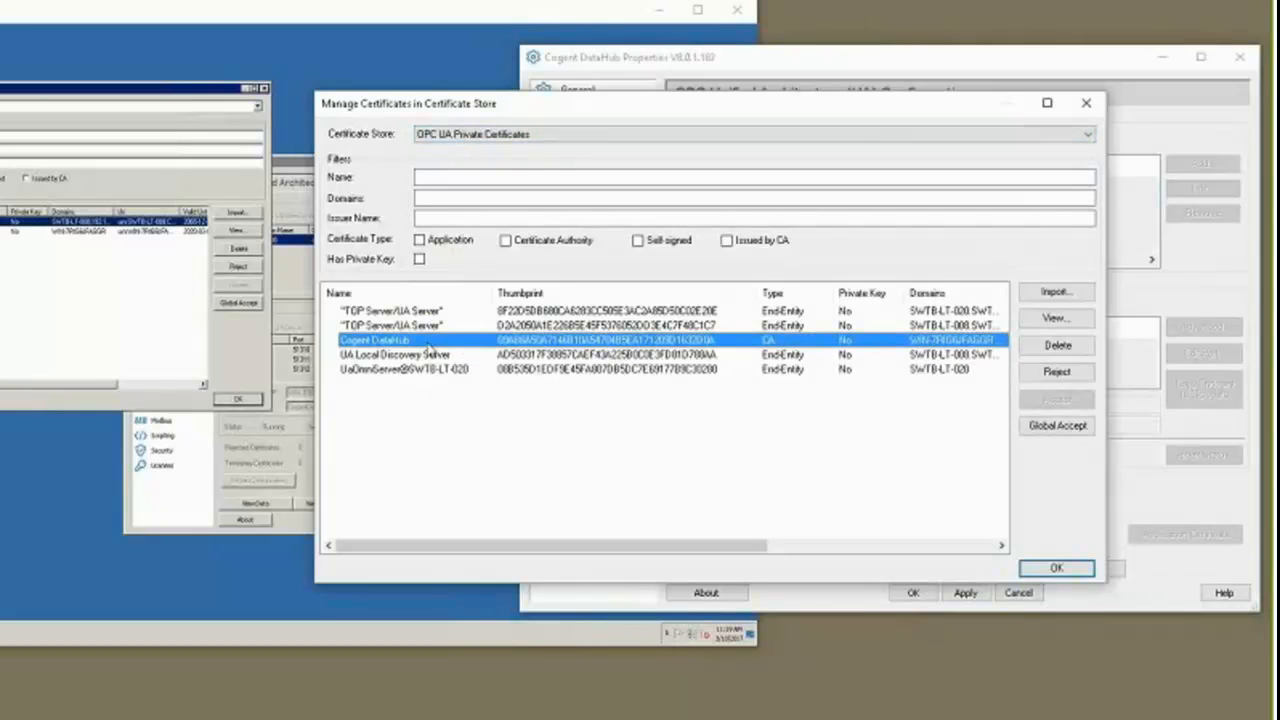
{"action": "left_click", "coordinate": [1056, 568]}
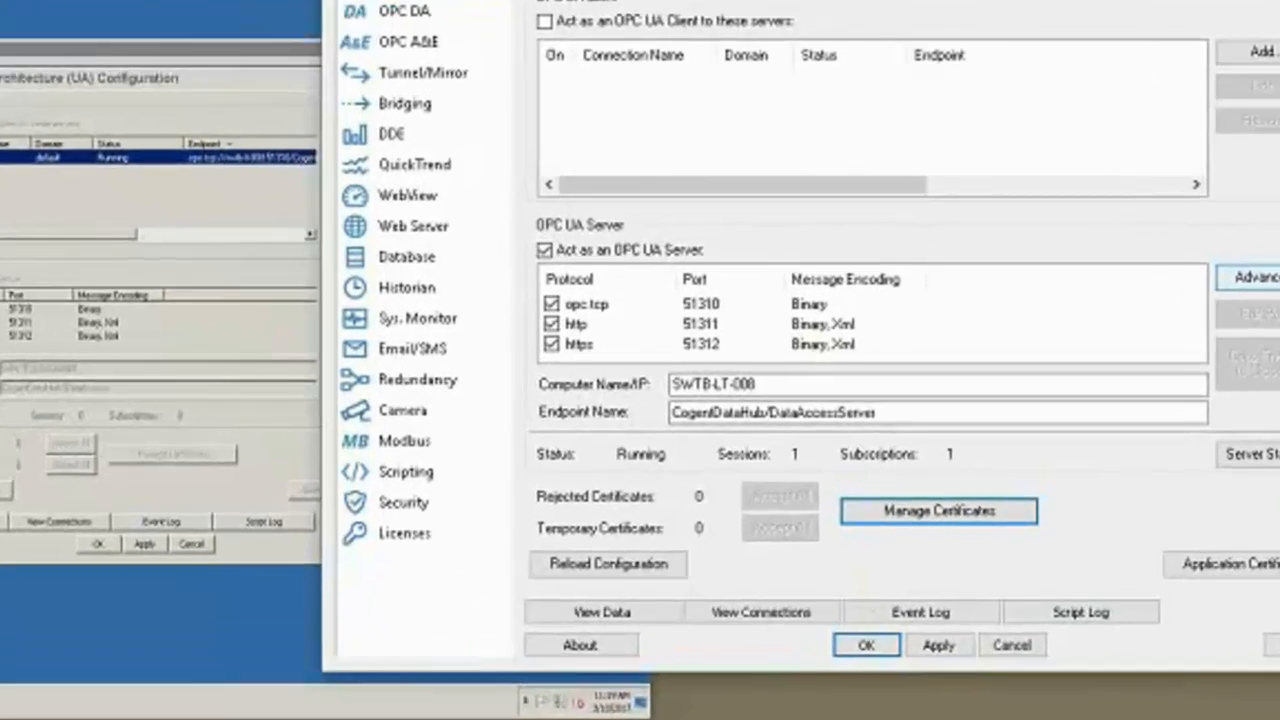
Turn off automatic acceptance of untrusted client certificates in the local OPC UA server properties and apply the configuration.
{"action": "left_click", "coordinate": [1215, 326]}
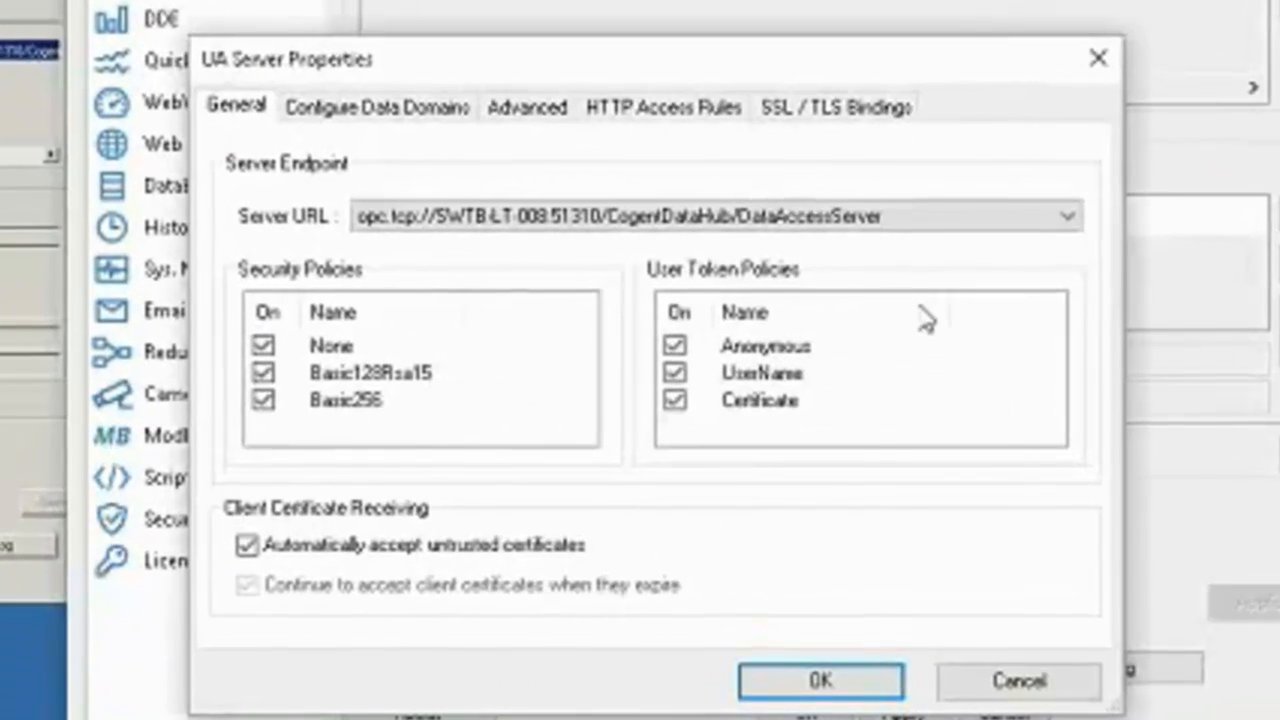
{"action": "left_click", "coordinate": [468, 550]}
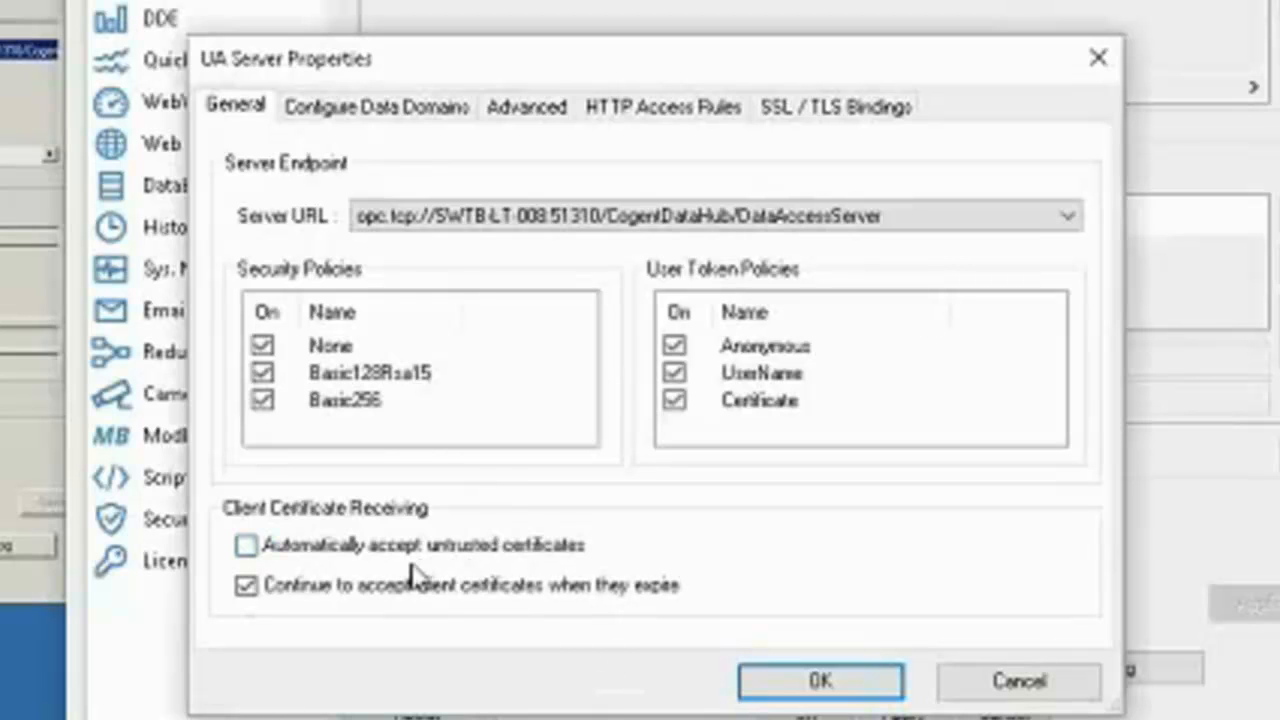
{"action": "left_click", "coordinate": [774, 687]}
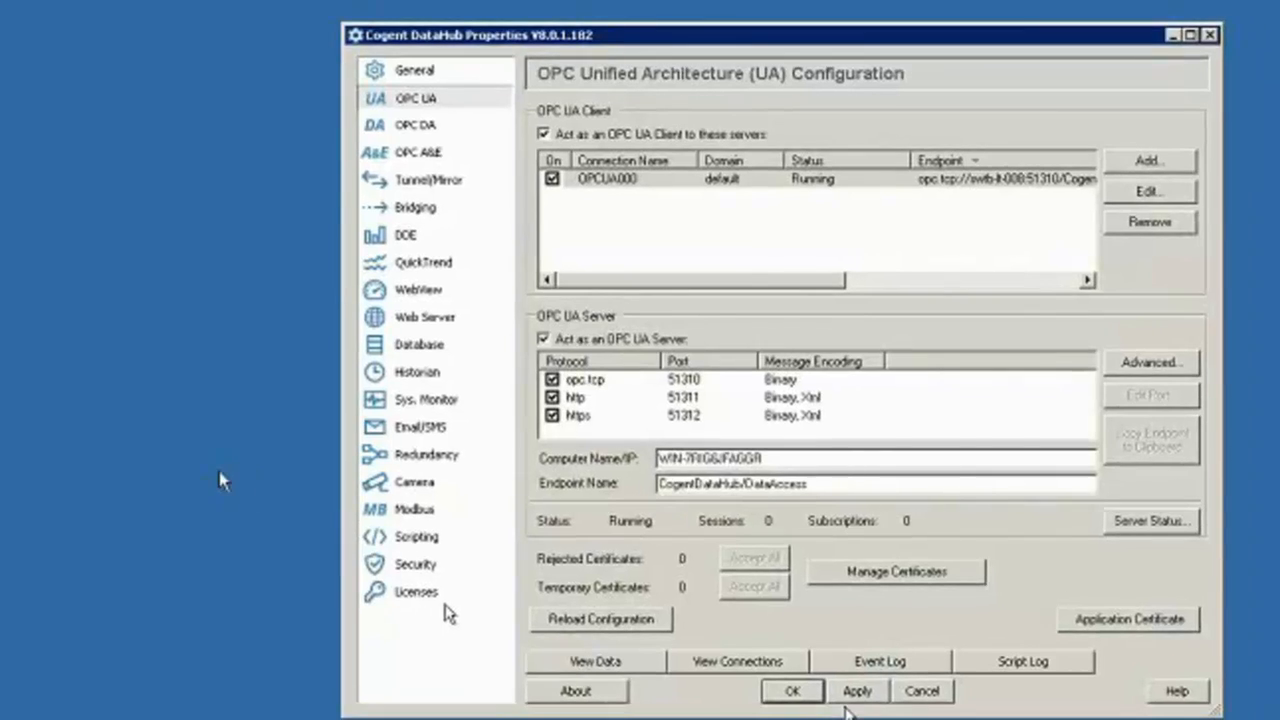
{"action": "left_click", "coordinate": [852, 693]}
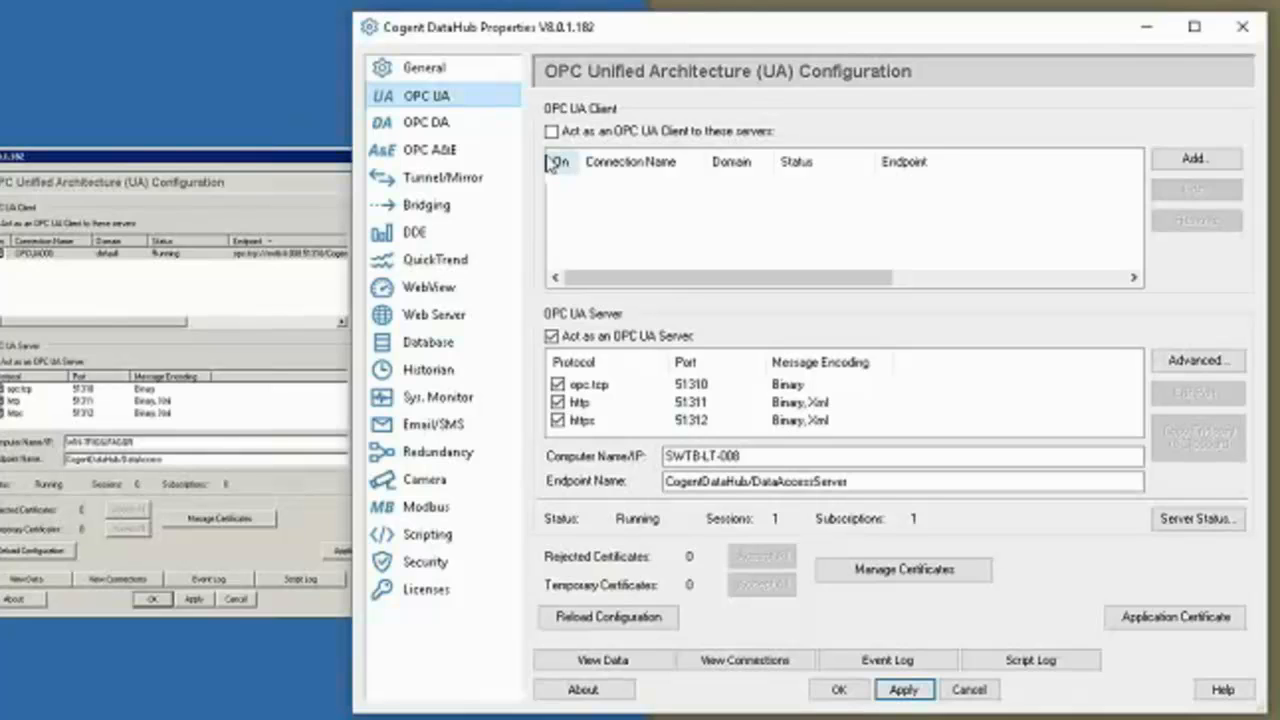
Add a camera in the local DataHub using the Logitech HD Webcam C525 at 864 x 480 @ 30 fps.
{"action": "left_click", "coordinate": [441, 484]}
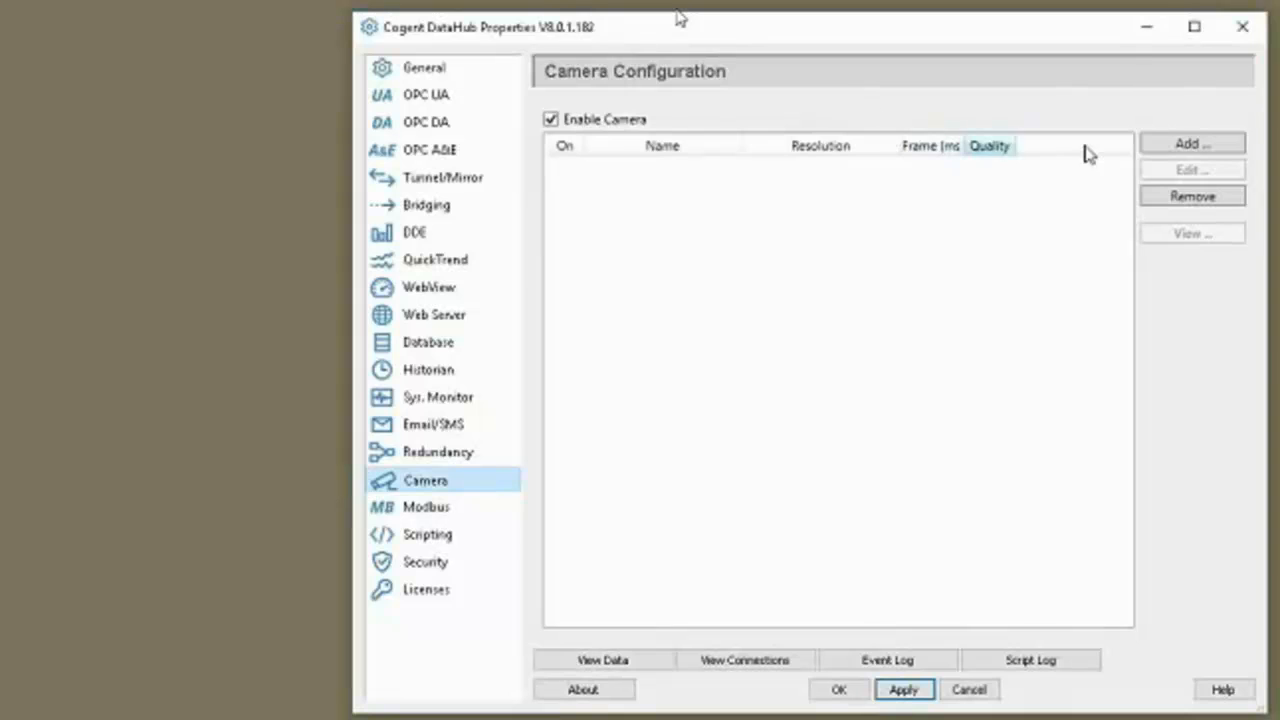
{"action": "left_click", "coordinate": [1145, 148]}
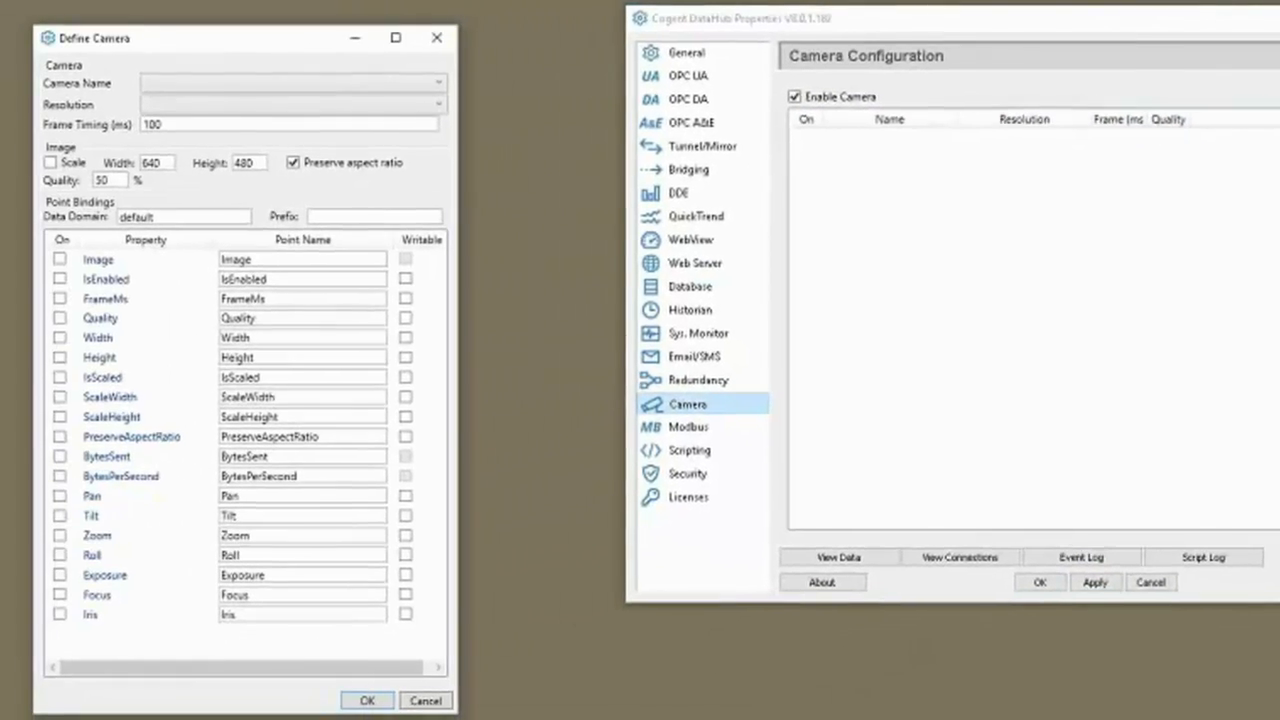
{"action": "left_click", "coordinate": [316, 84]}
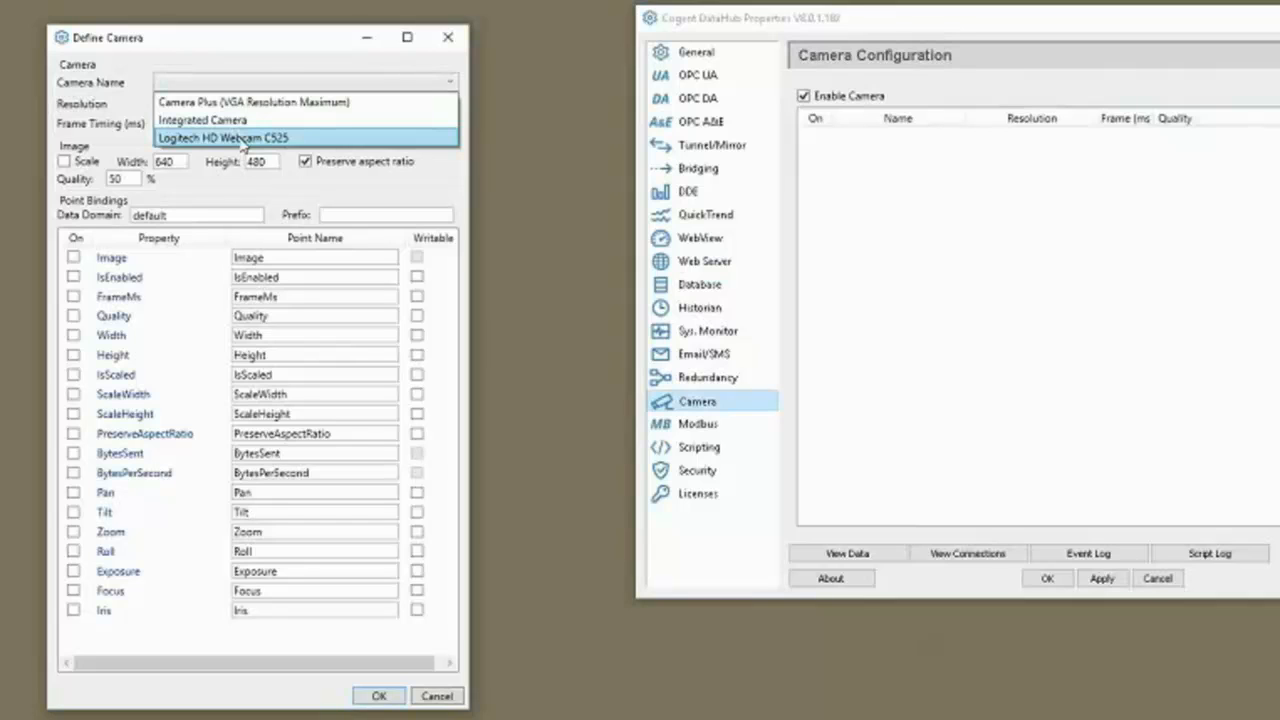
{"action": "left_click", "coordinate": [243, 140]}
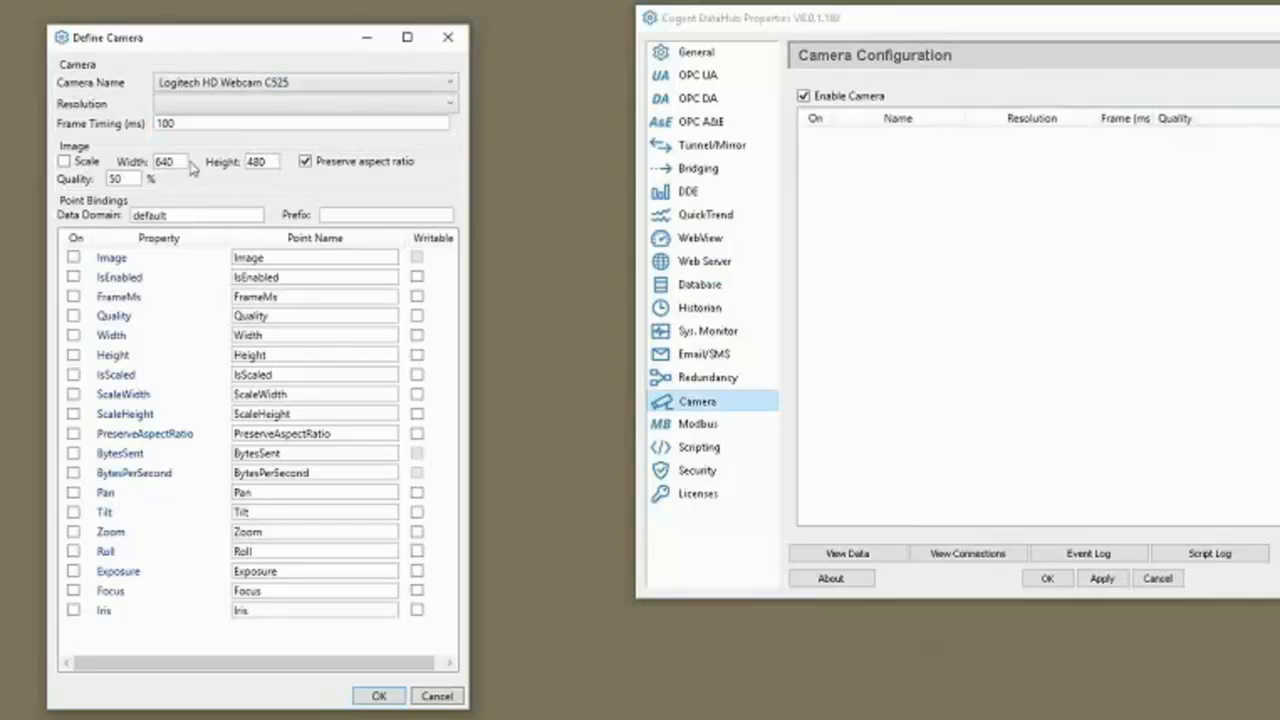
{"action": "left_click", "coordinate": [219, 108]}
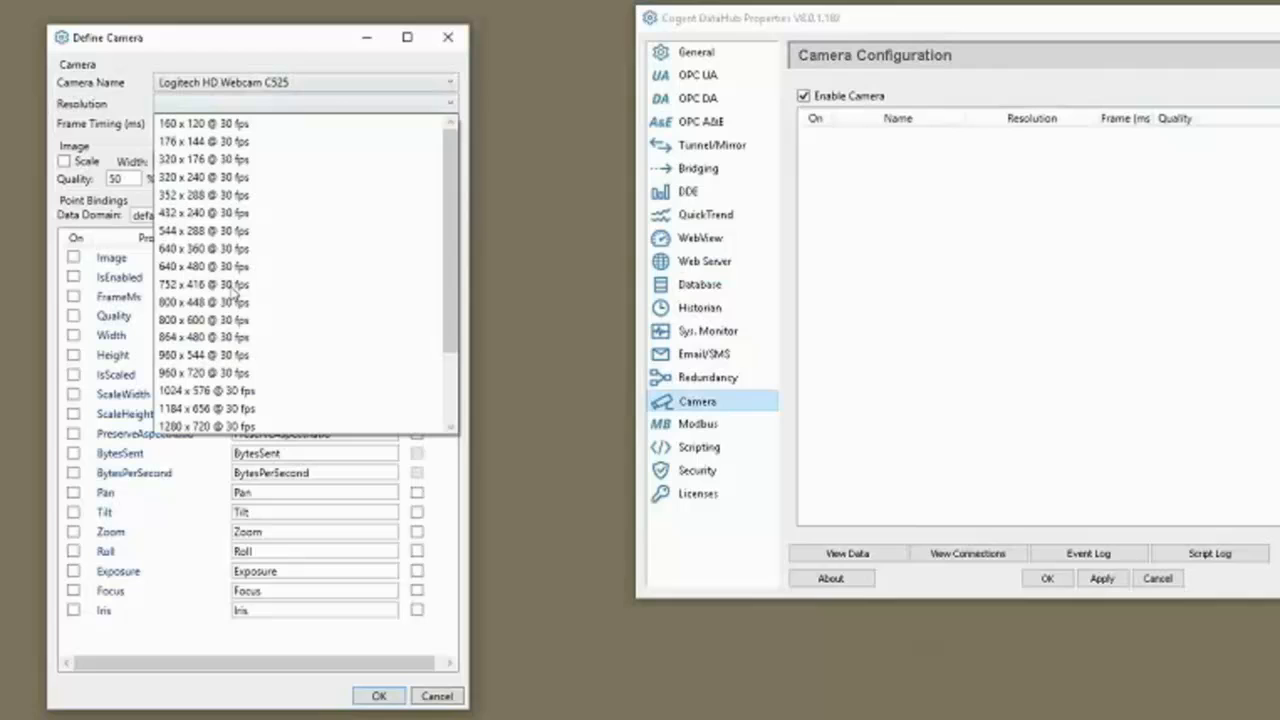
{"action": "left_click", "coordinate": [230, 340]}
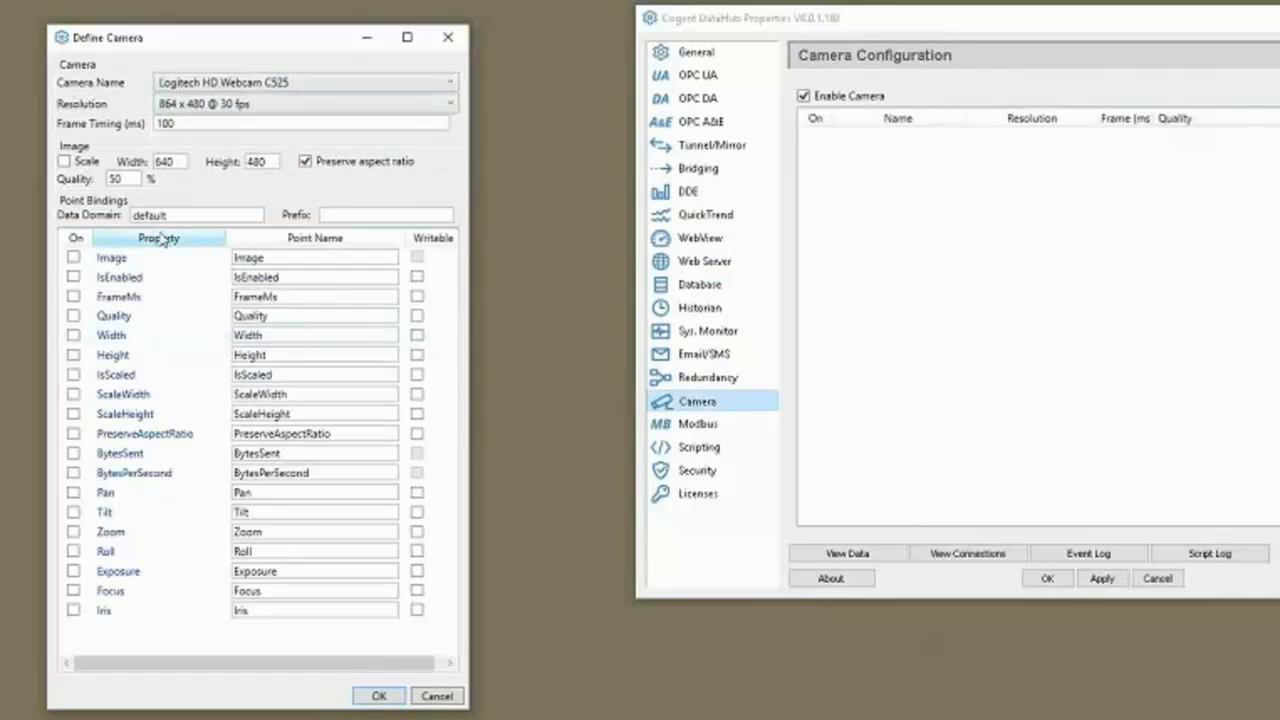
Enable the camera's Image and IsEnabled point bindings and make IsEnabled writable.
{"action": "left_click", "coordinate": [74, 277]}
{"action": "left_click", "coordinate": [73, 258]}
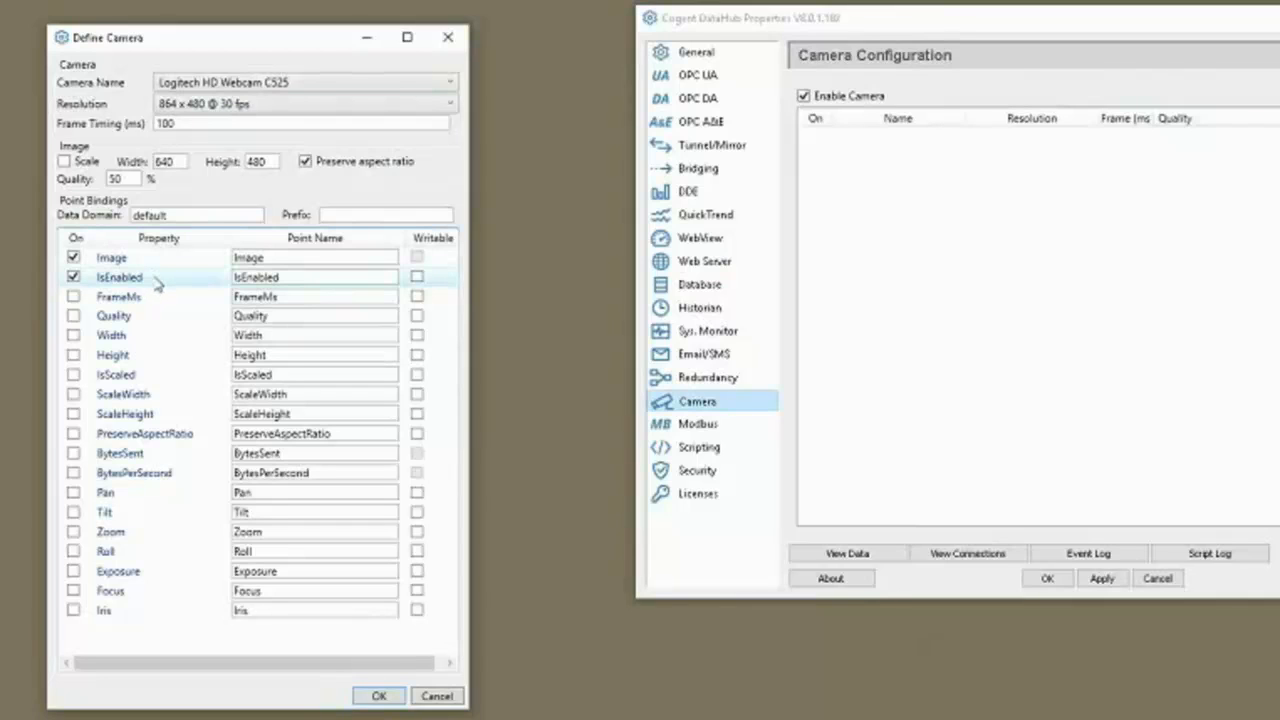
{"action": "left_click", "coordinate": [417, 278]}
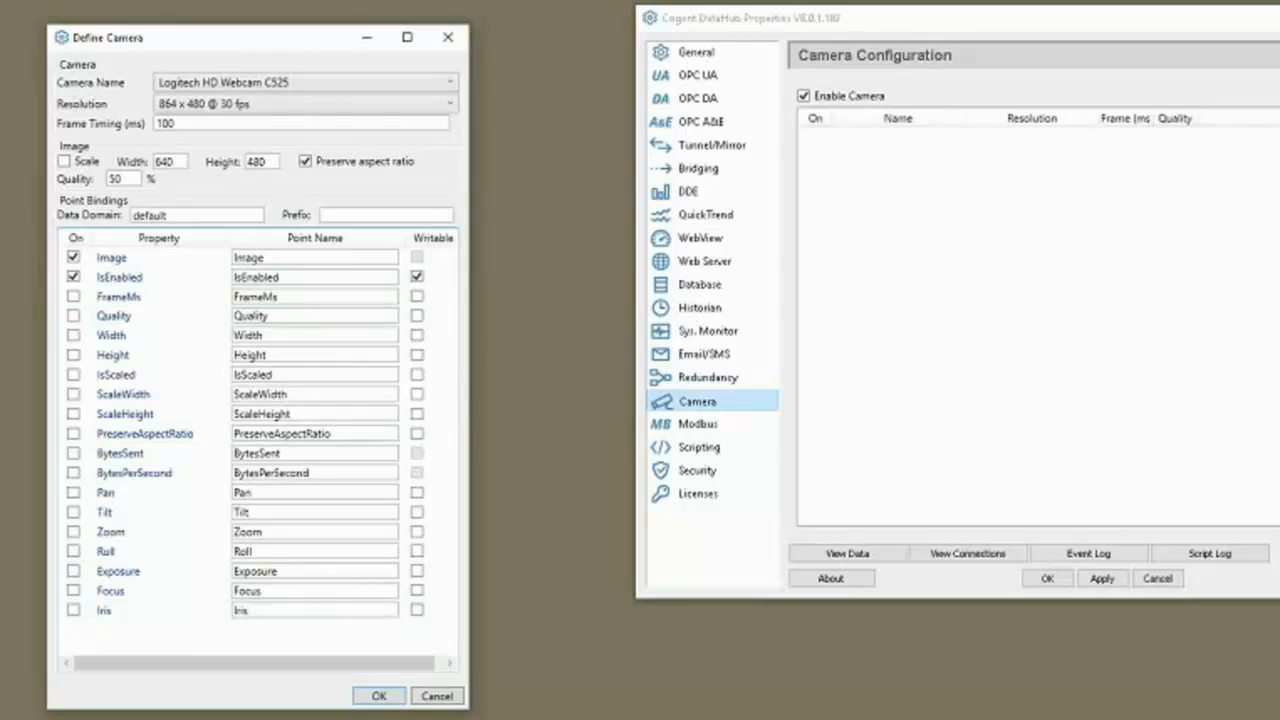
Set the camera's data domain to Camera and its prefix to Outside, save the definition and turn the camera on.
{"action": "left_click_drag", "start_coordinate": [215, 213], "coordinate": [78, 212]}
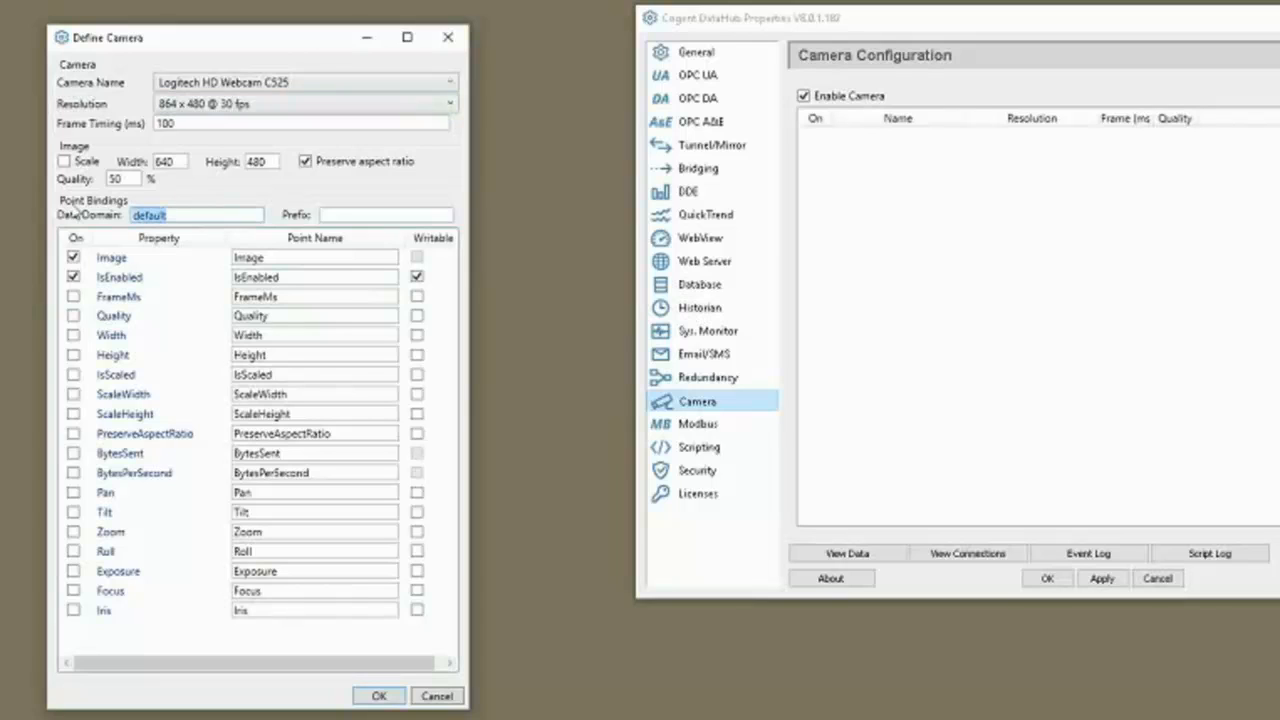
{"action": "type", "text": "Camera"}
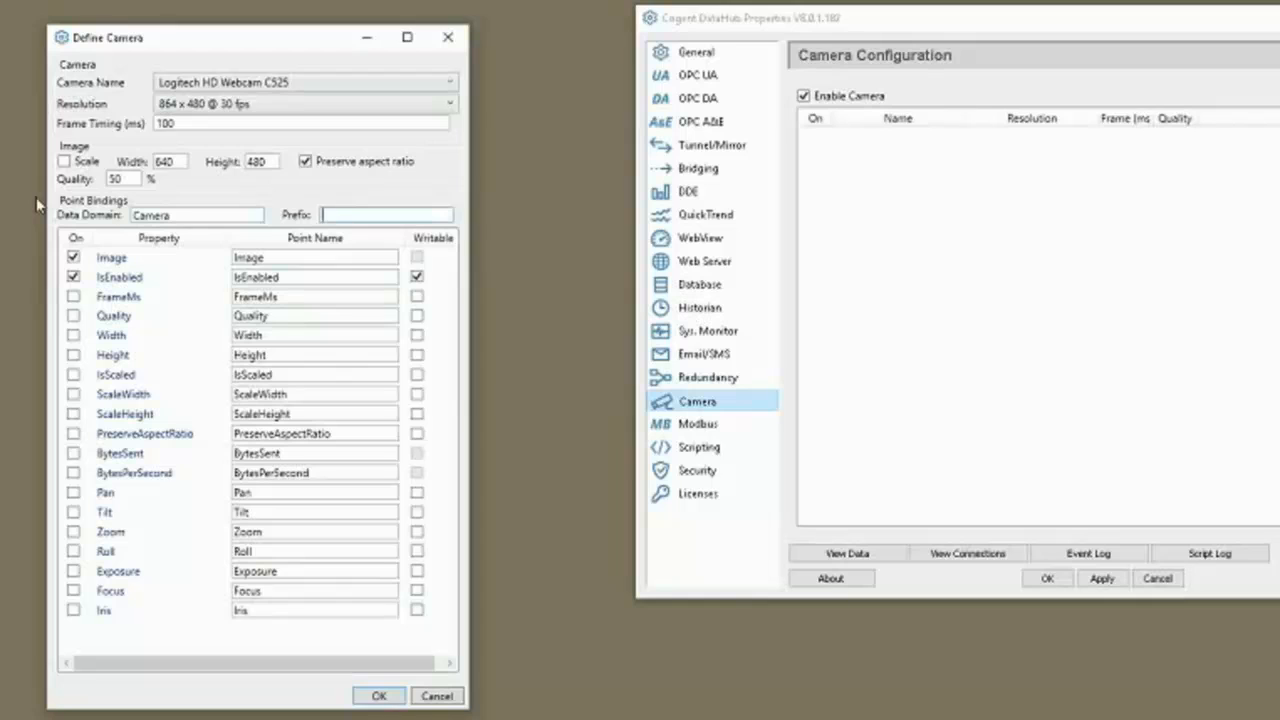
{"action": "type", "text": "Outside"}
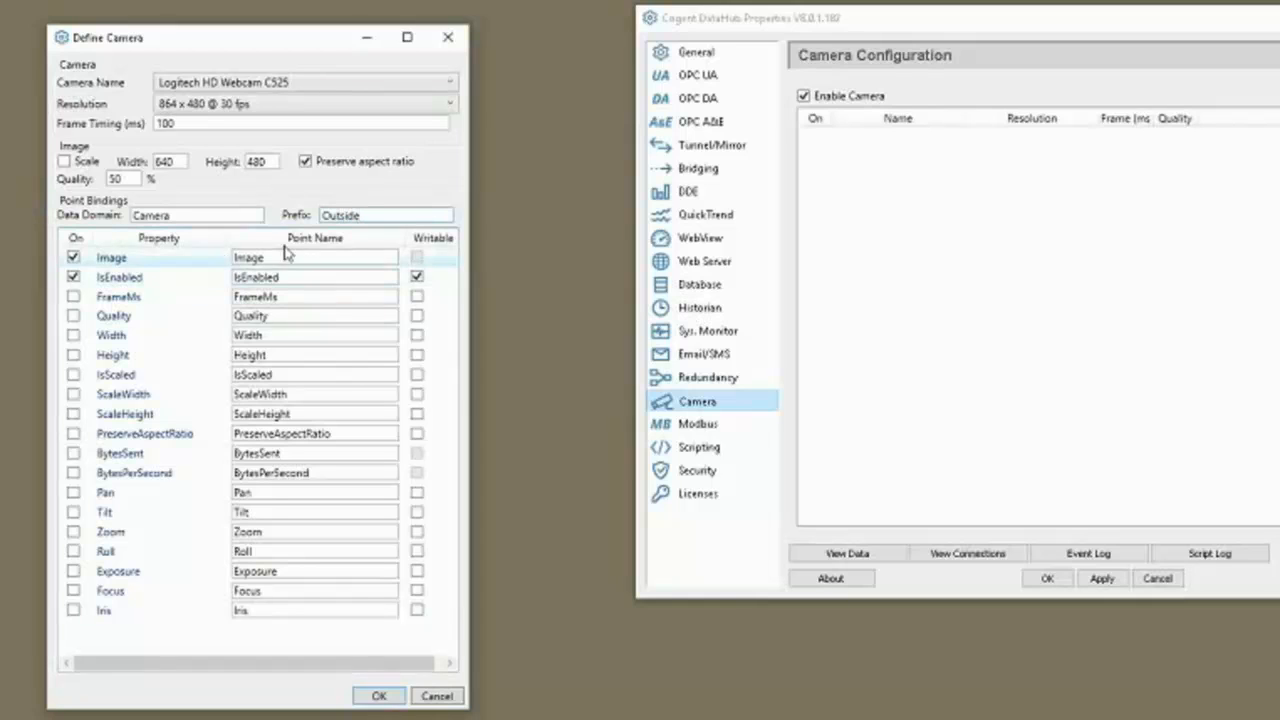
{"action": "left_click", "coordinate": [212, 215]}
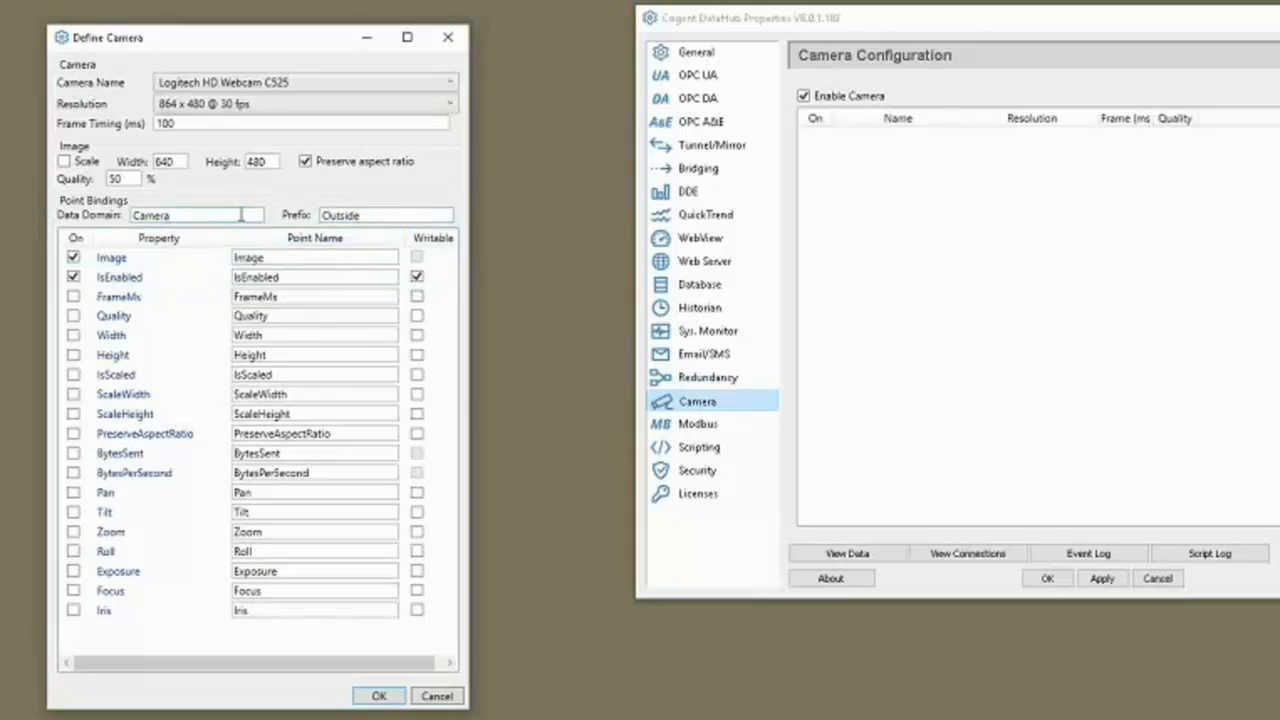
{"action": "double_click", "coordinate": [241, 215]}
{"action": "key", "text": "Tab"}
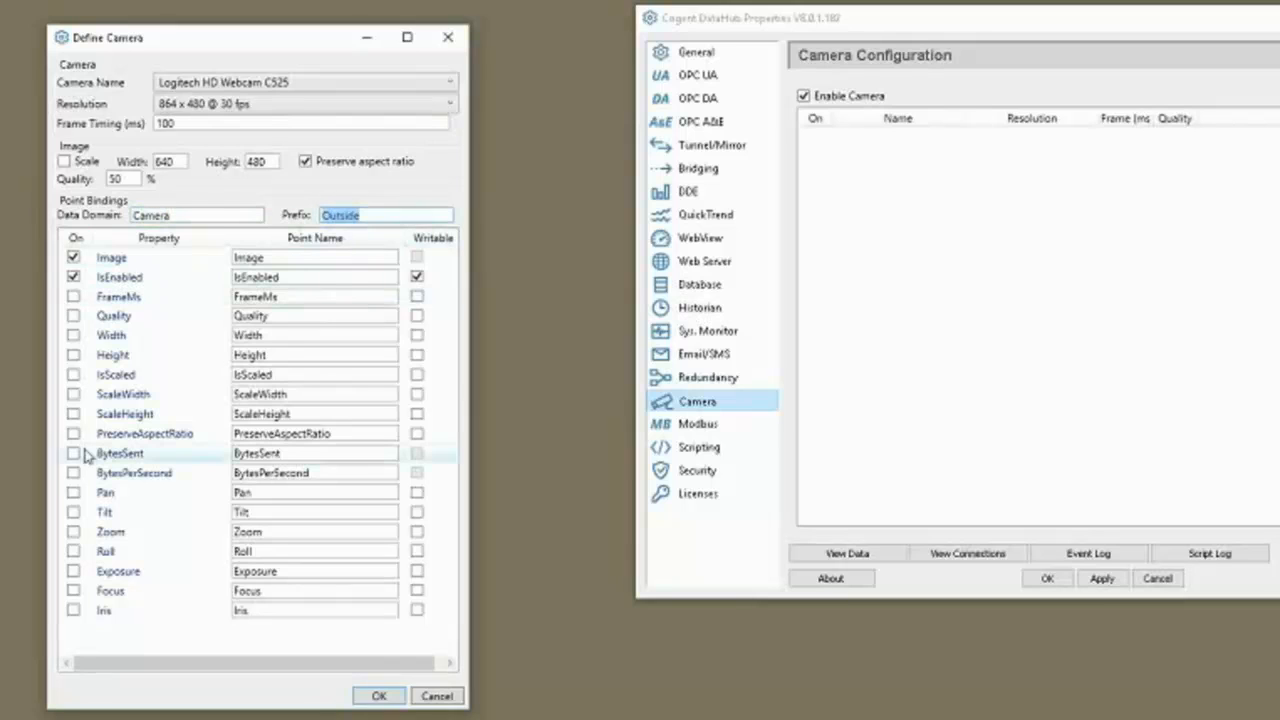
{"action": "left_click", "coordinate": [378, 697]}
{"action": "left_click", "coordinate": [812, 136]}
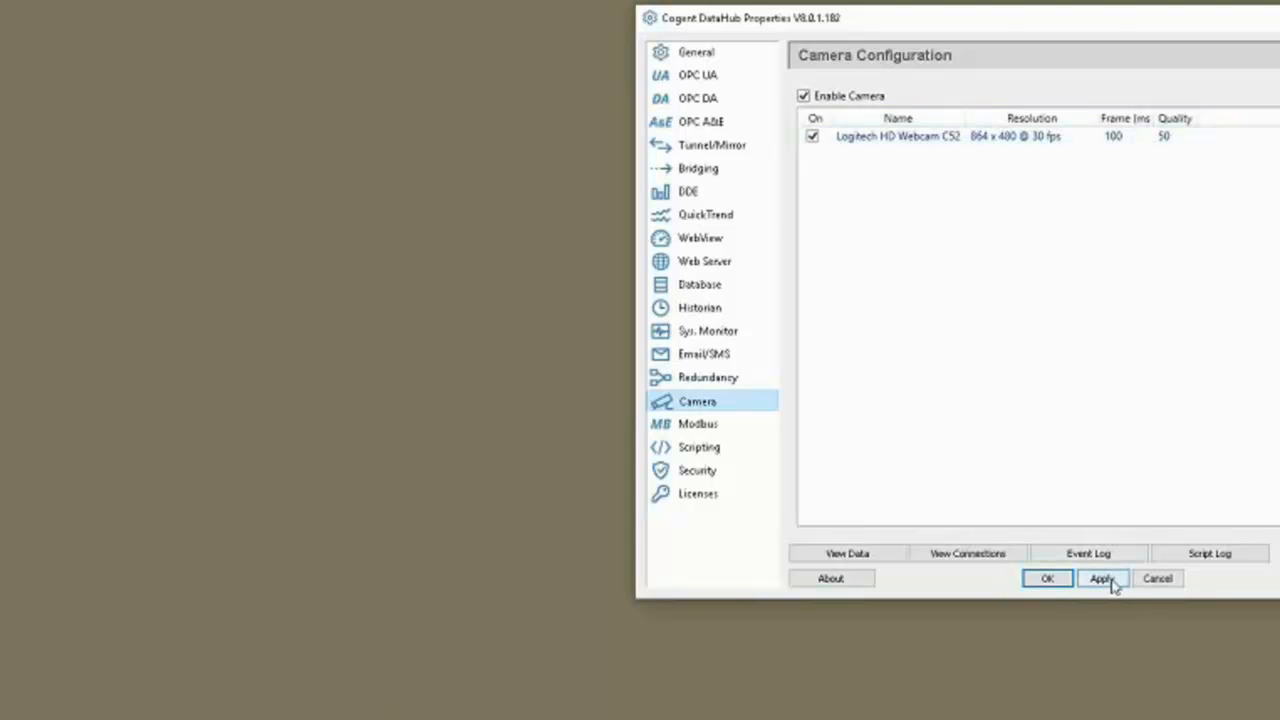
Examine the Outside points of the Camera domain in the local Data Browser.
{"action": "left_click", "coordinate": [885, 558]}
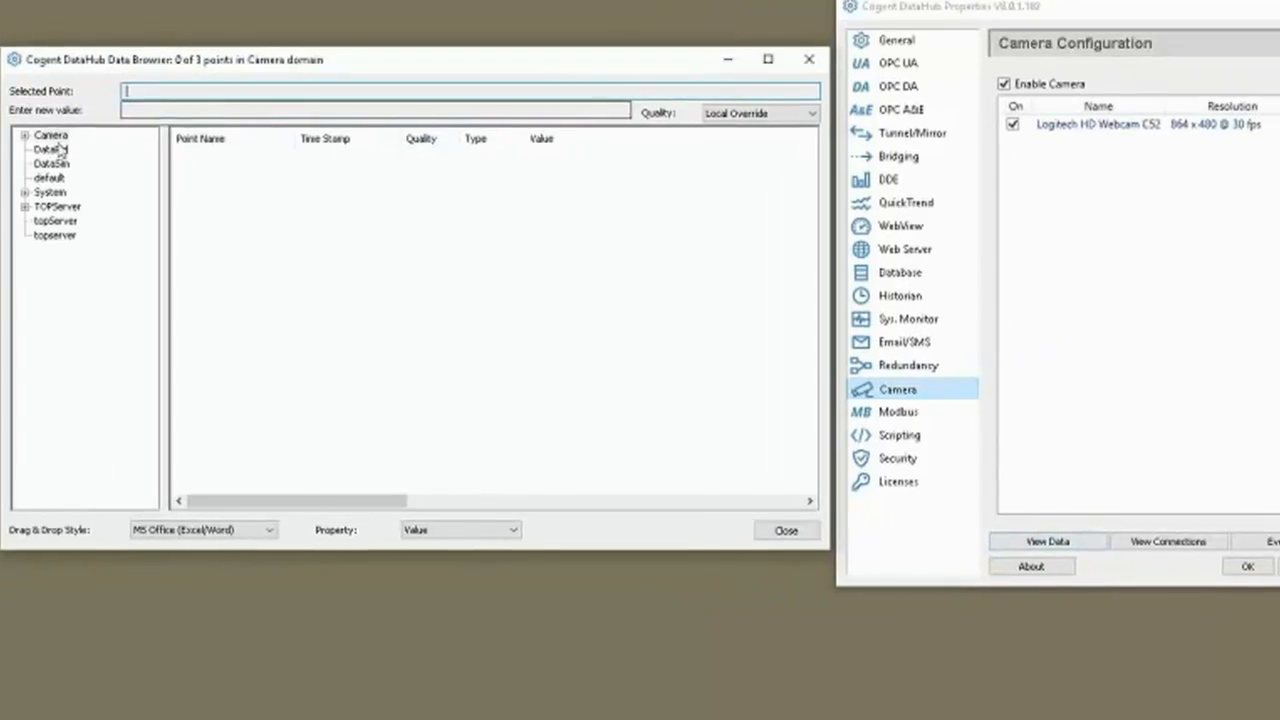
{"action": "double_click", "coordinate": [50, 134]}
{"action": "left_click", "coordinate": [68, 148]}
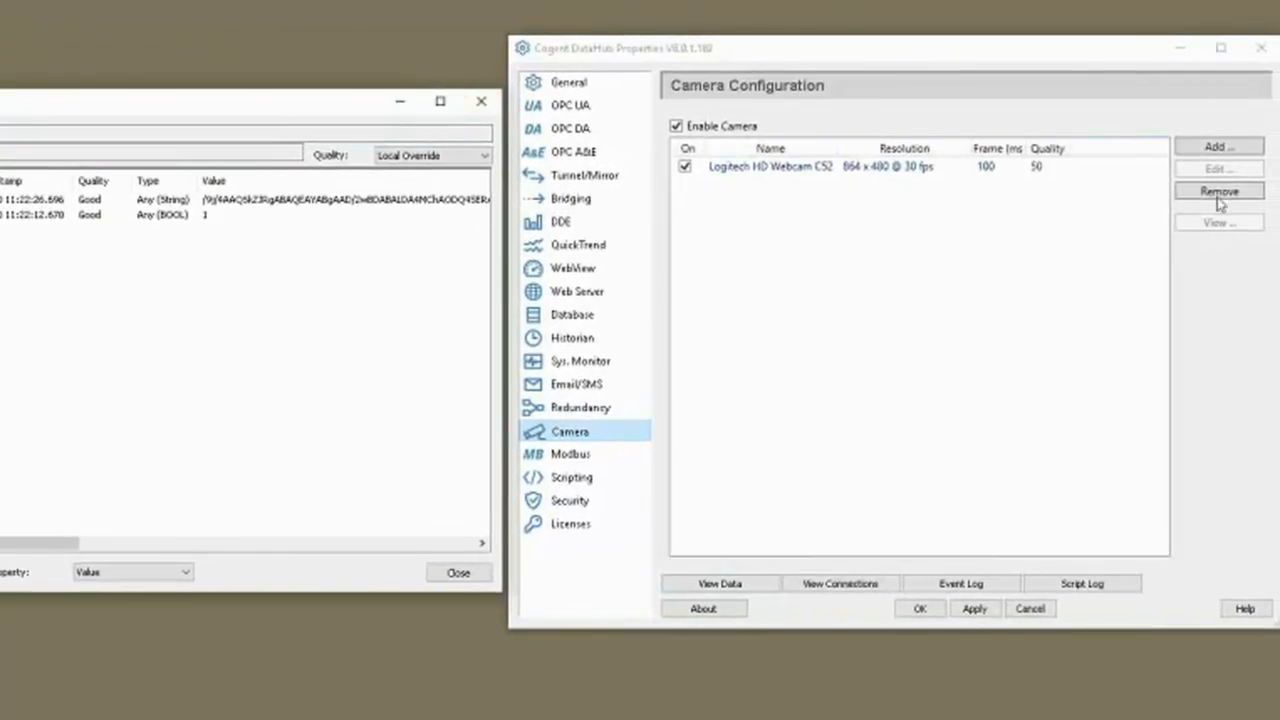
Show the live video of the Logitech webcam and reposition its window clear of the Data Browser.
{"action": "left_click", "coordinate": [1050, 167]}
{"action": "left_click", "coordinate": [1220, 223]}
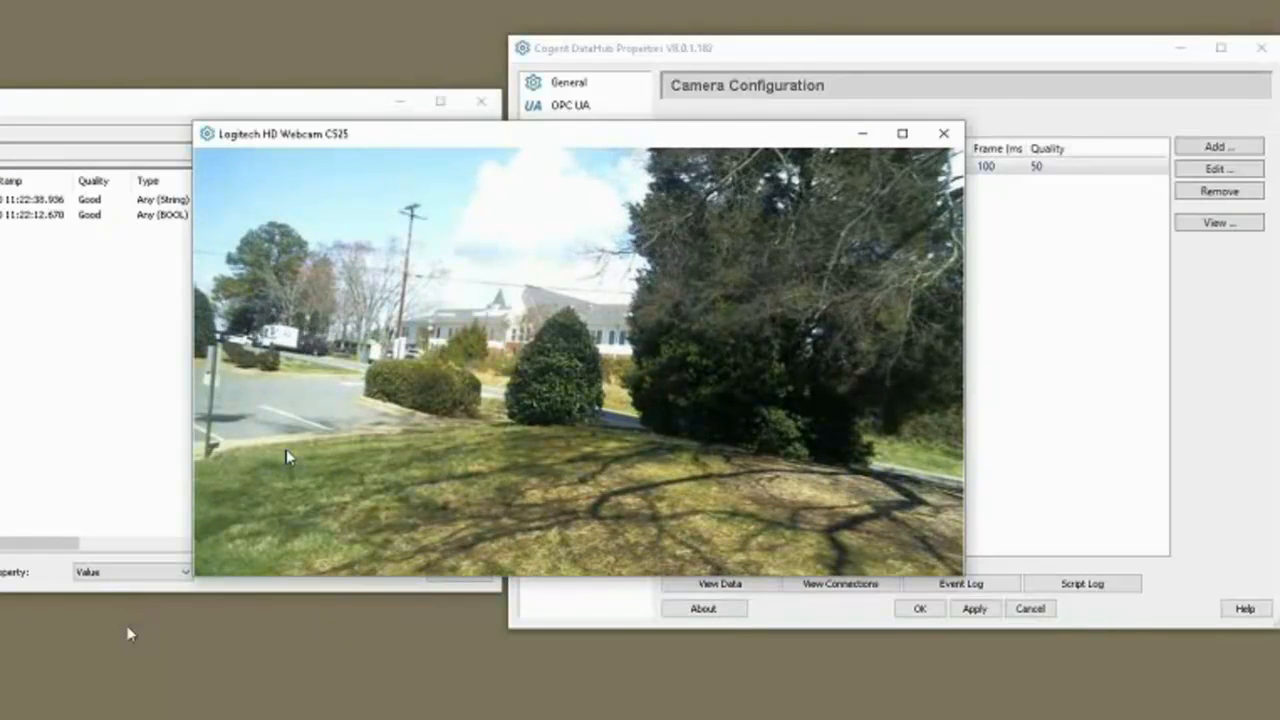
{"action": "left_click_drag", "start_coordinate": [538, 131], "coordinate": [24, 0]}
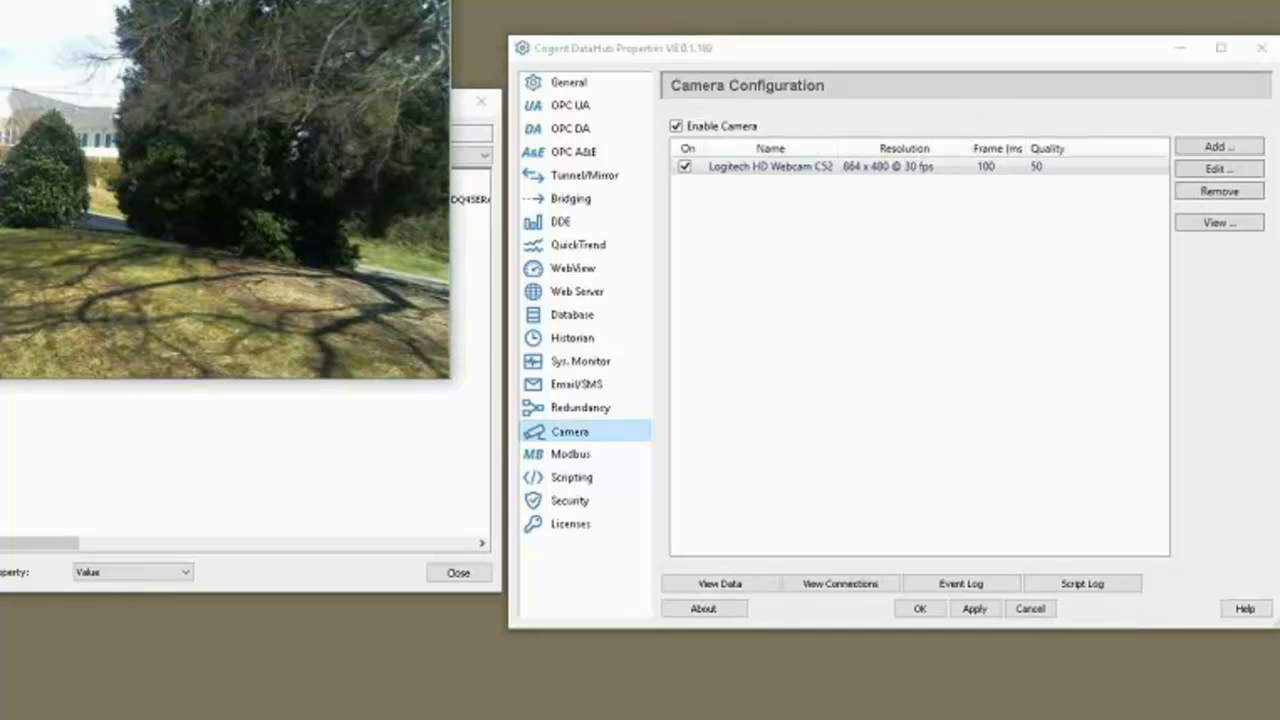
{"action": "left_click_drag", "start_coordinate": [139, 0], "coordinate": [985, 399]}
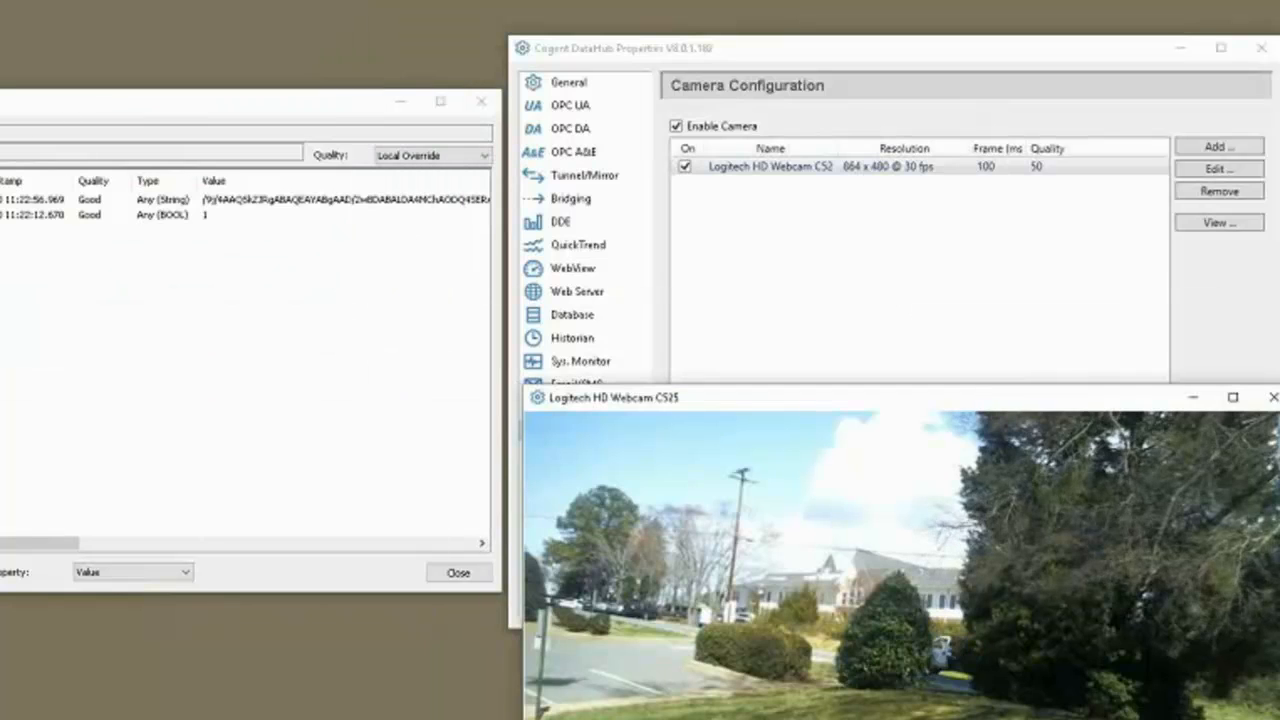
Switch to the remote DataHub and add a tunnel/mirror master with 192.168.111.60 as the primary host.
{"action": "key", "text": "alt+Tab"}
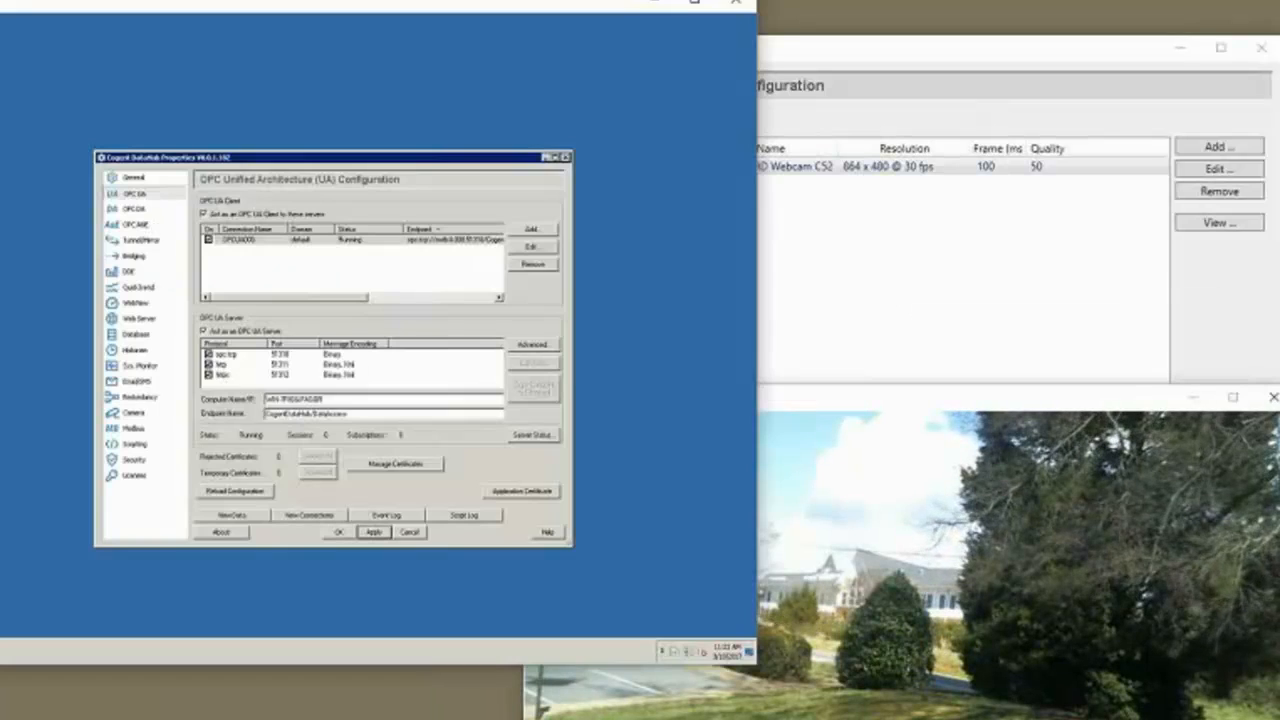
{"action": "left_click_drag", "start_coordinate": [340, 3], "coordinate": [279, 0]}
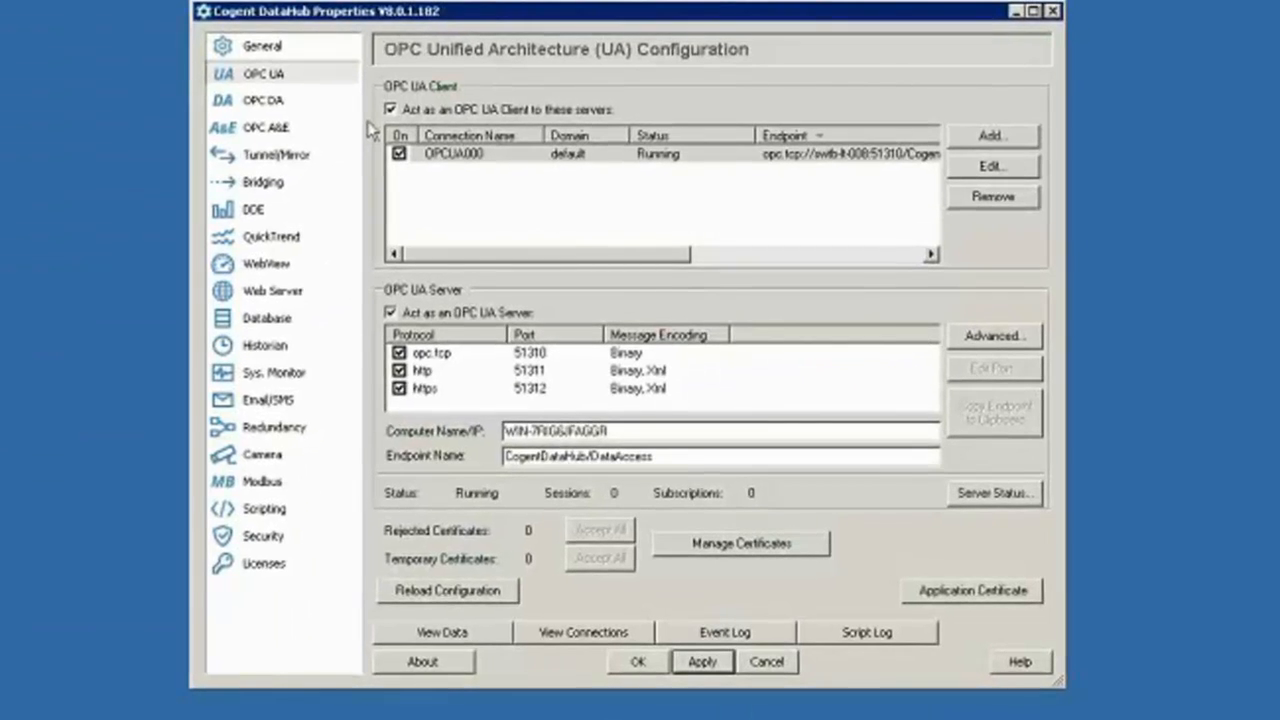
{"action": "left_click", "coordinate": [268, 157]}
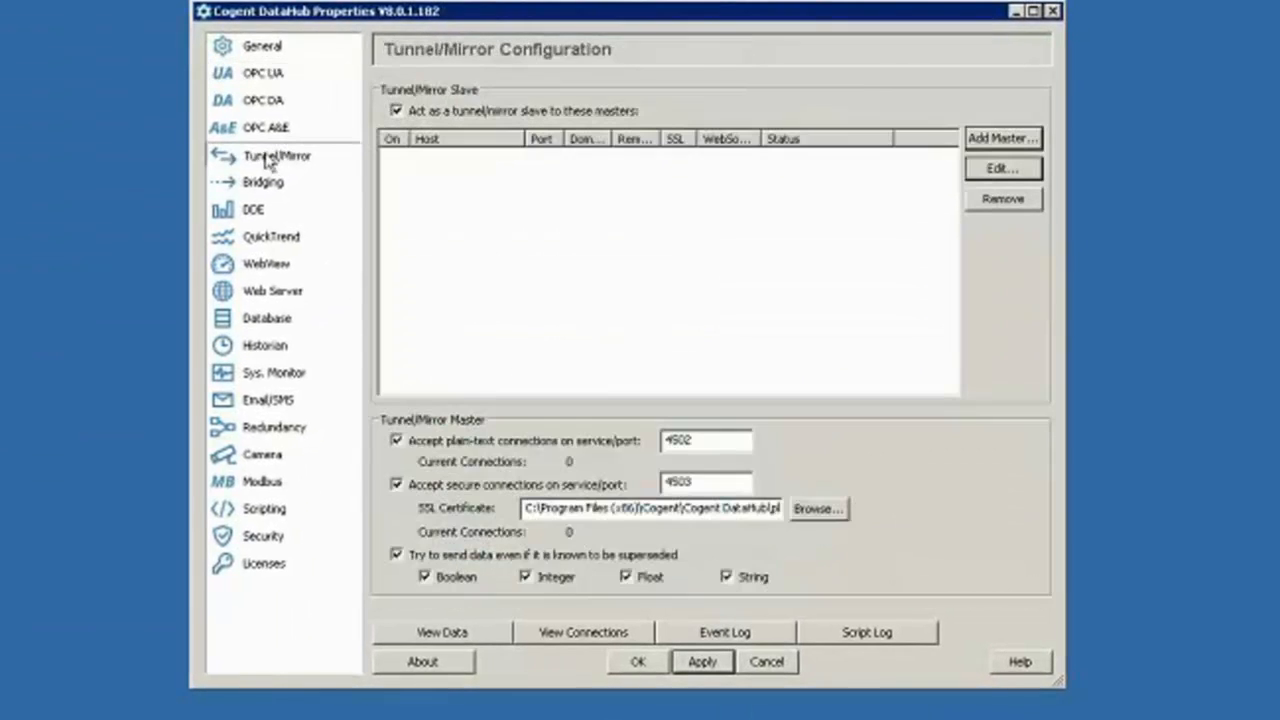
{"action": "left_click", "coordinate": [1016, 146]}
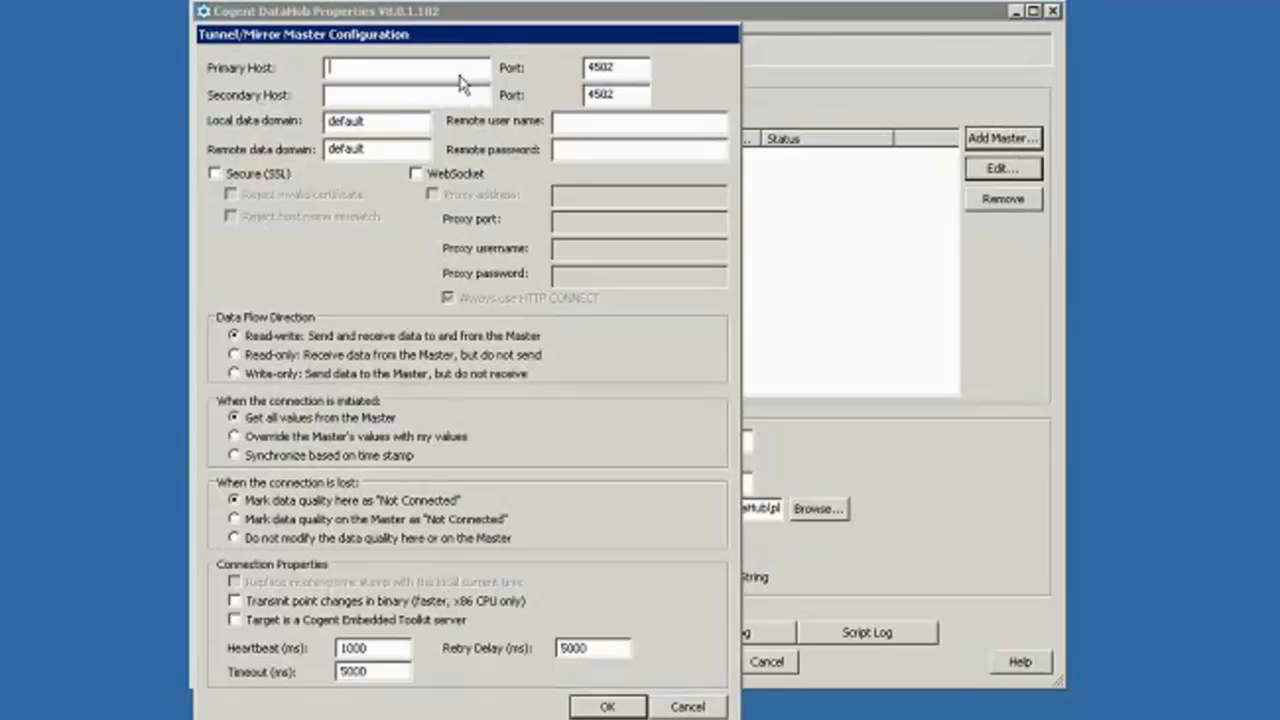
{"action": "type", "text": "192.168.111.60"}
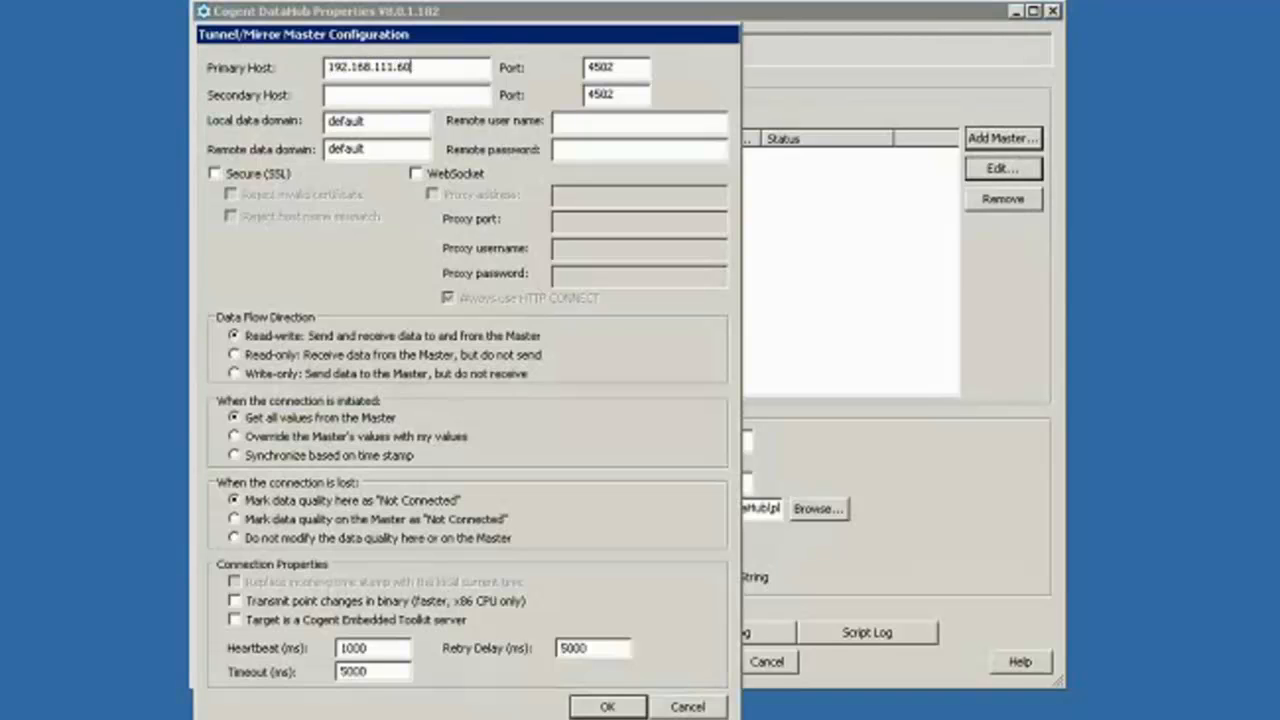
Set both the local and remote data domains of the tunnel master to Camera and save the connection.
{"action": "left_click", "coordinate": [419, 97]}
{"action": "left_click", "coordinate": [397, 120]}
{"action": "key", "text": "shift+Home"}
{"action": "type", "text": "Canera"}
{"action": "key", "text": "Tab"}
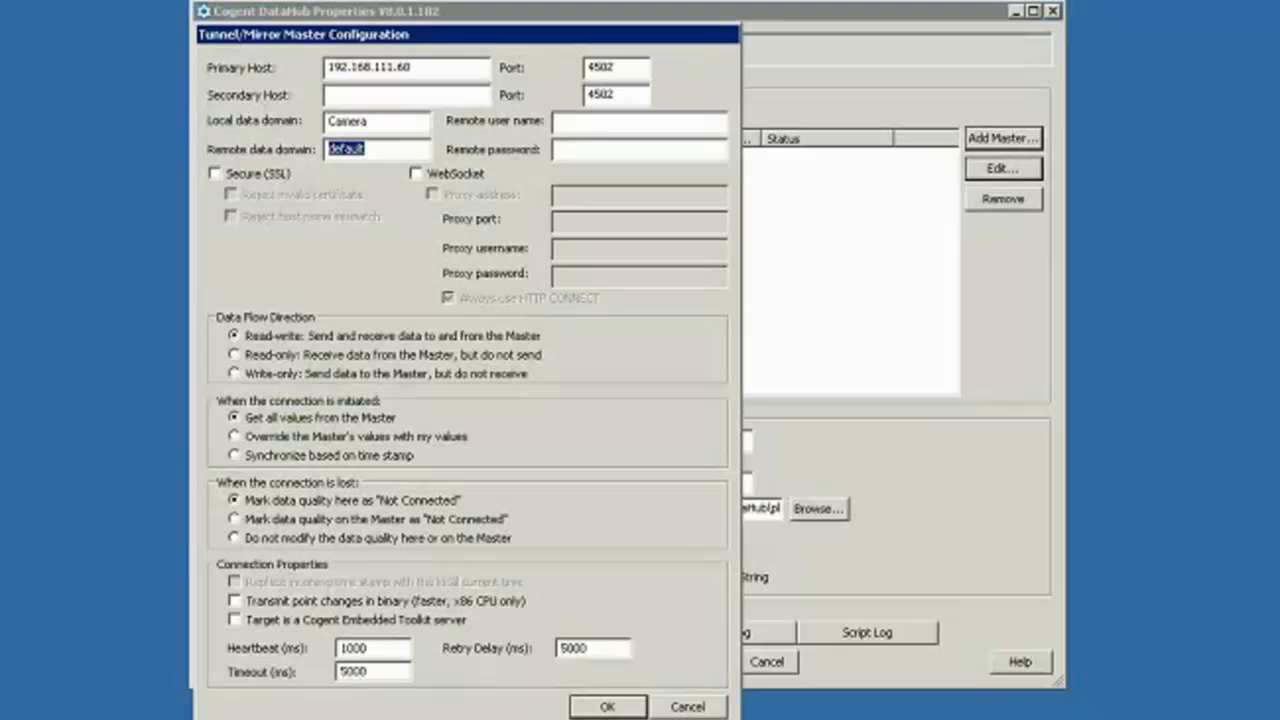
{"action": "type", "text": "Can"}
{"action": "type", "text": "era"}
{"action": "left_click", "coordinate": [607, 706]}
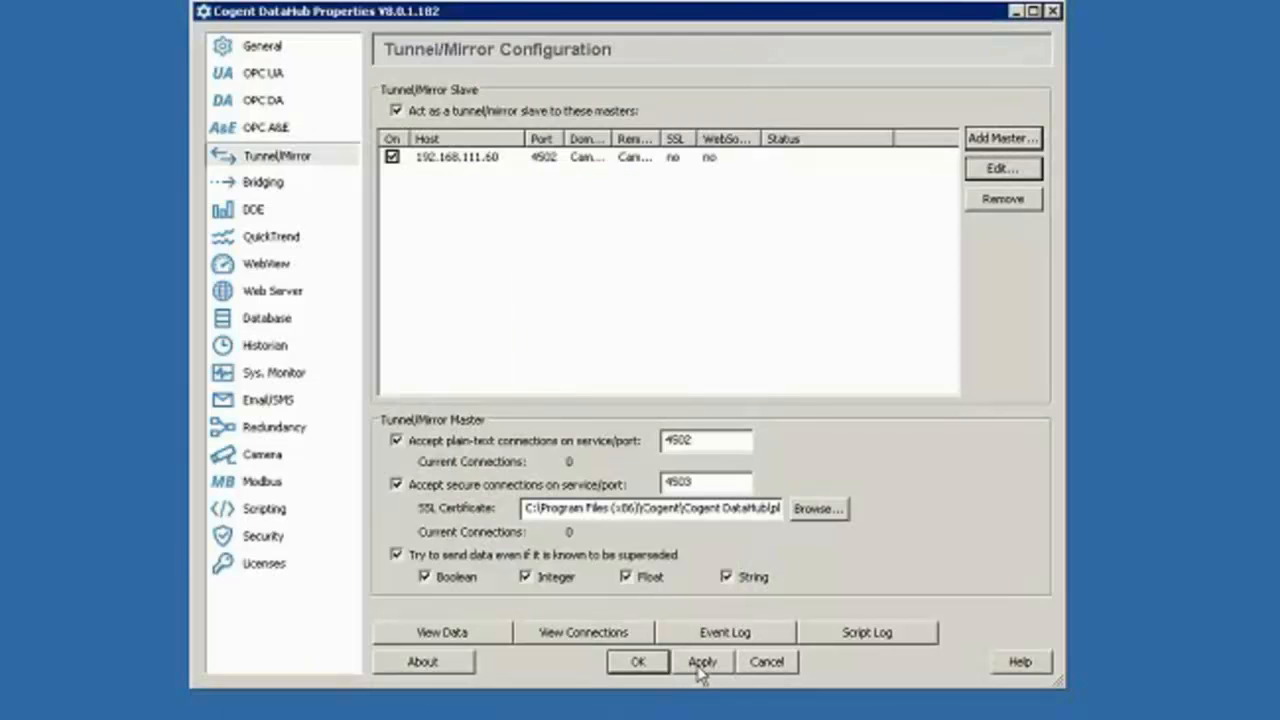
Examine the mirrored Outside points of the Camera domain in the remote Data Browser and close it.
{"action": "left_click", "coordinate": [481, 634]}
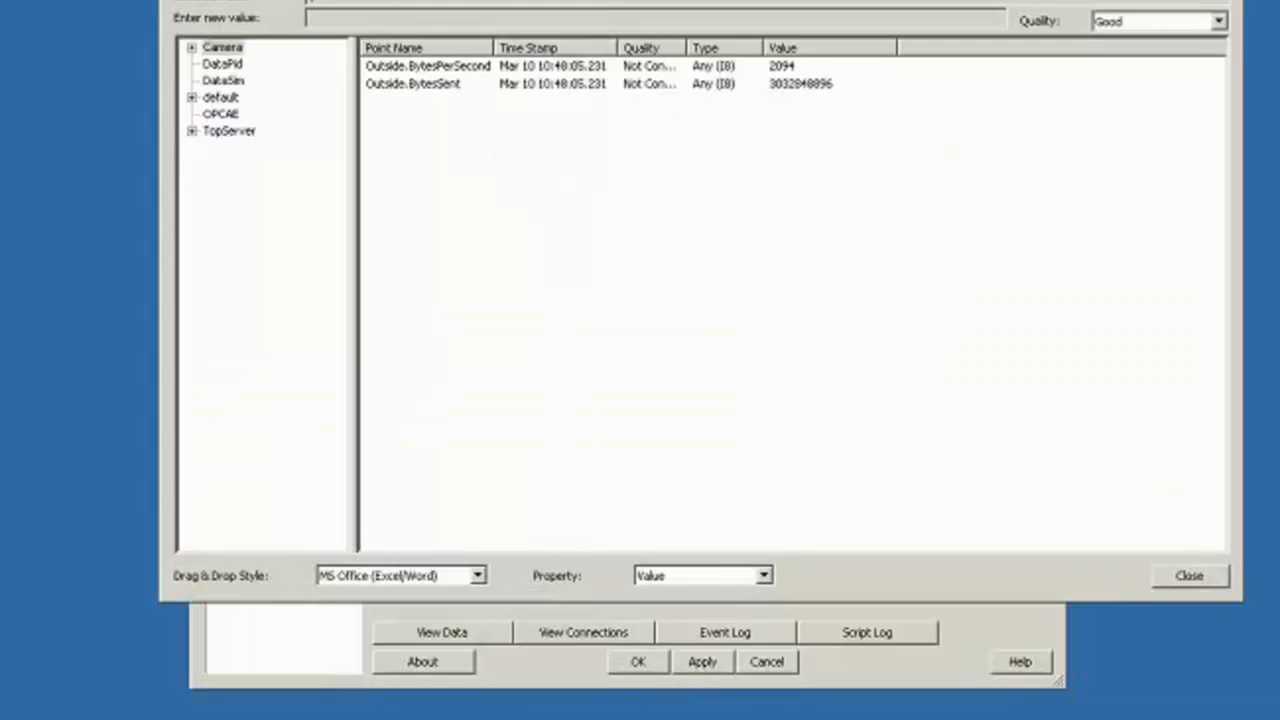
{"action": "left_click", "coordinate": [191, 48]}
{"action": "left_click", "coordinate": [242, 63]}
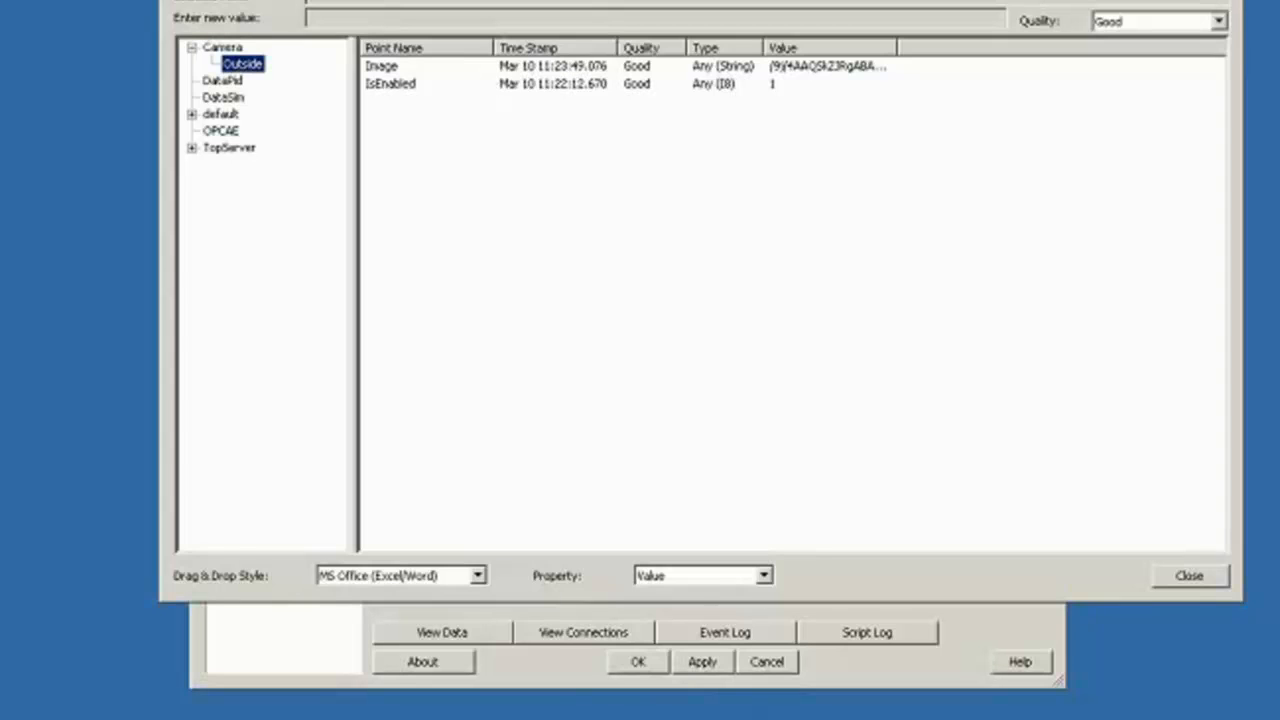
{"action": "left_click", "coordinate": [1230, 0]}
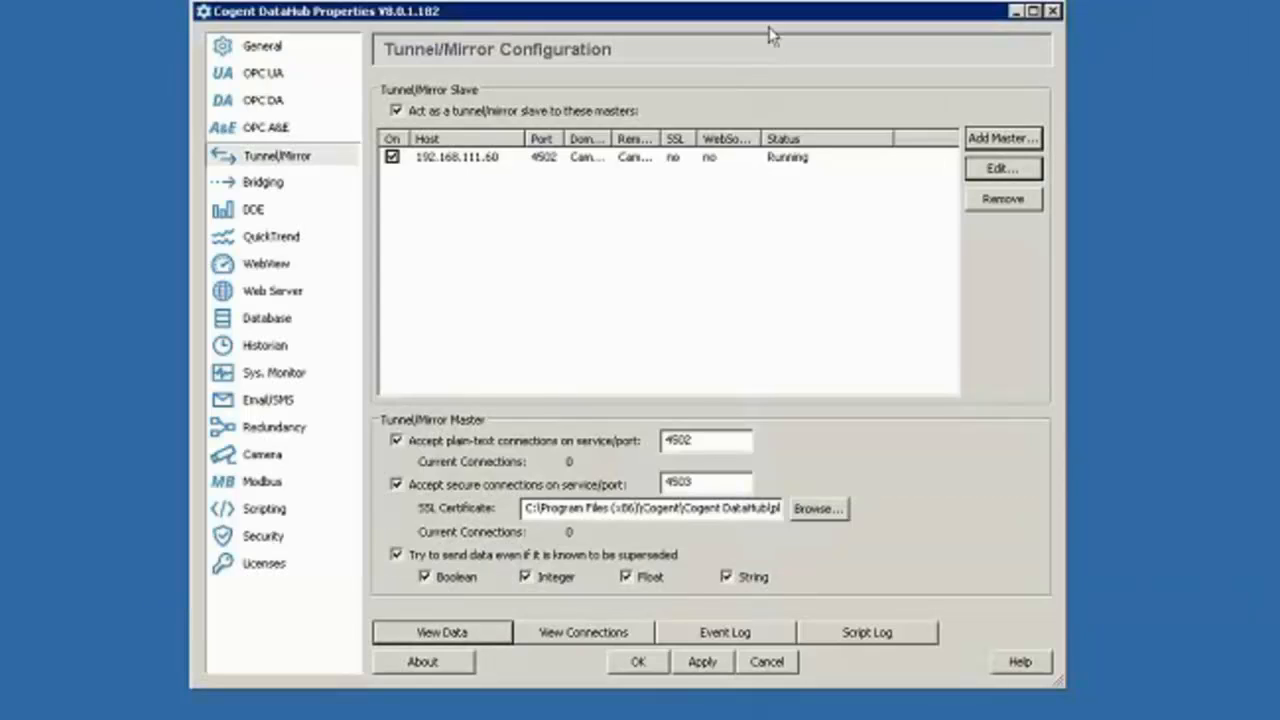
Launch WebView in a browser from the remote DataHub's WebView configuration.
{"action": "left_click", "coordinate": [267, 266]}
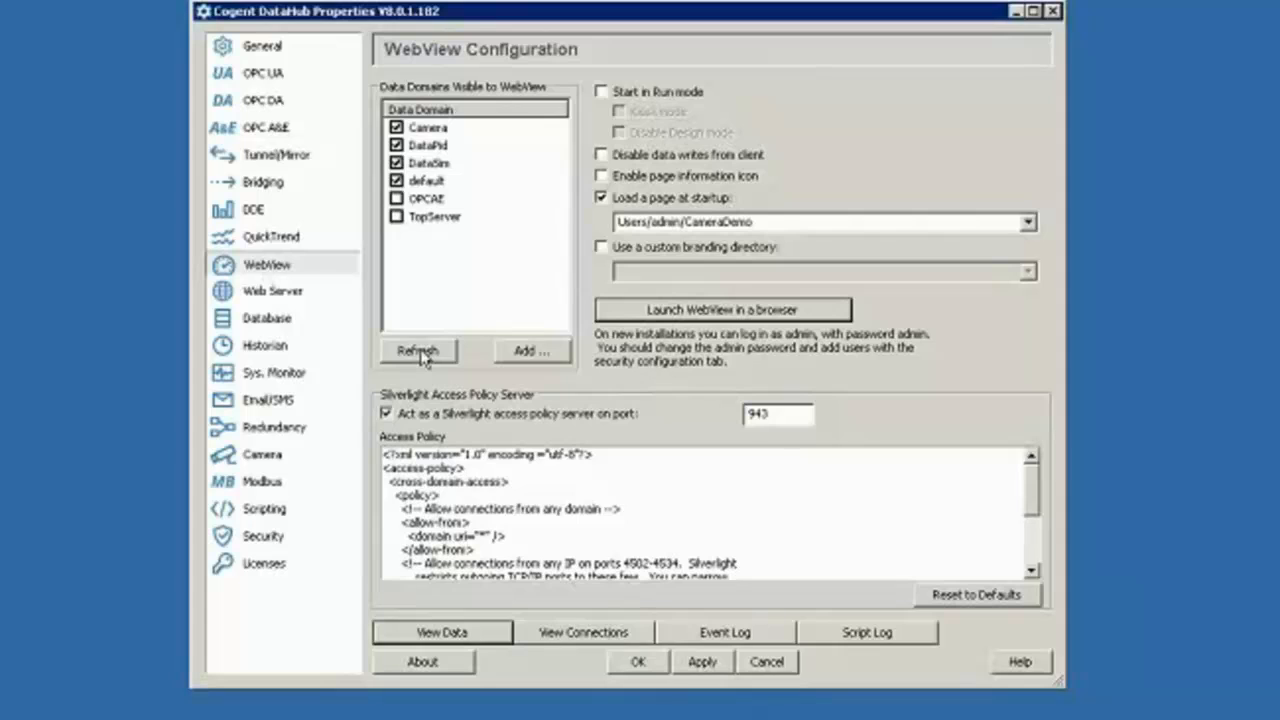
{"action": "left_click", "coordinate": [716, 313]}
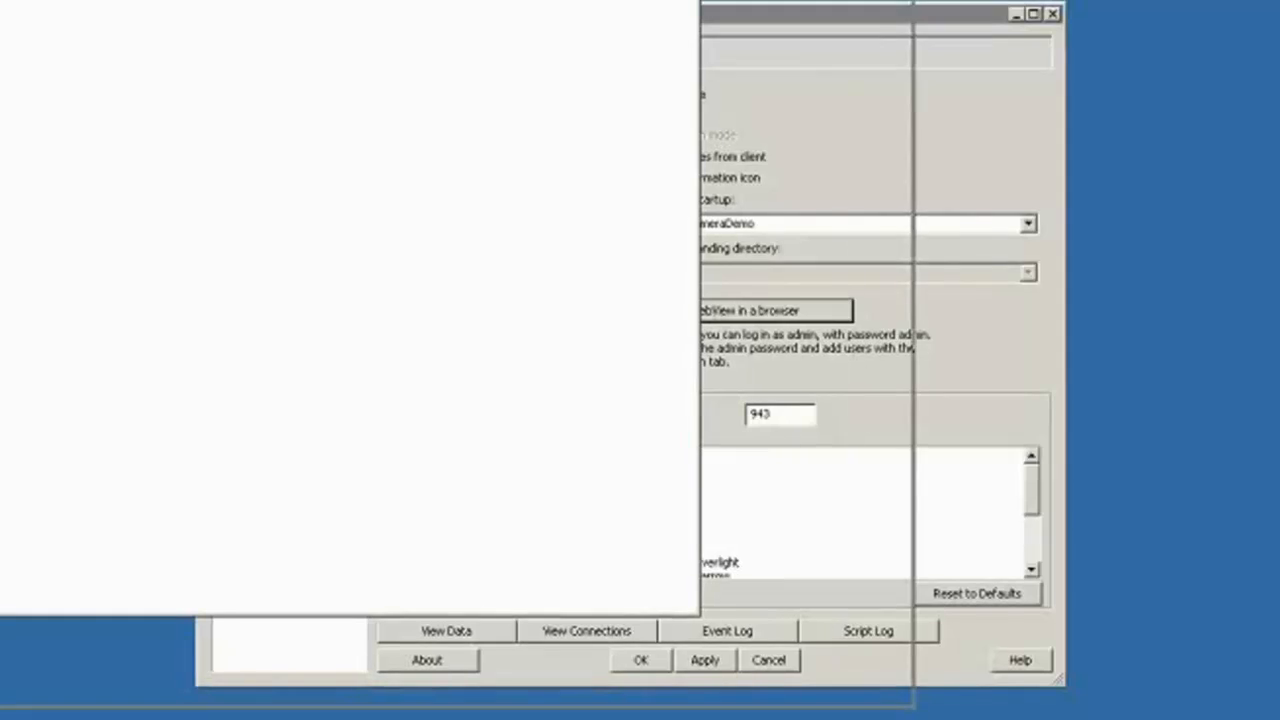
Maximize the browser window and log in to WebView with the admin username and the account password.
{"action": "left_click", "coordinate": [948, 70]}
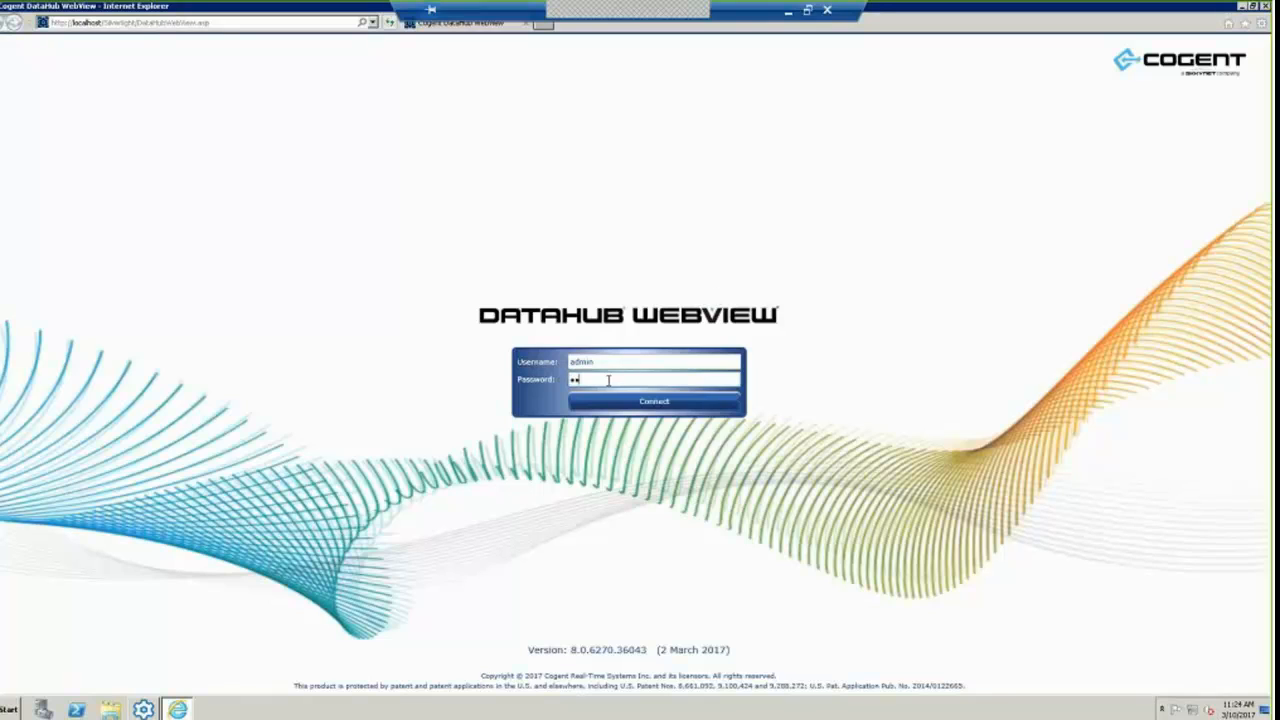
{"action": "left_click", "coordinate": [634, 400]}
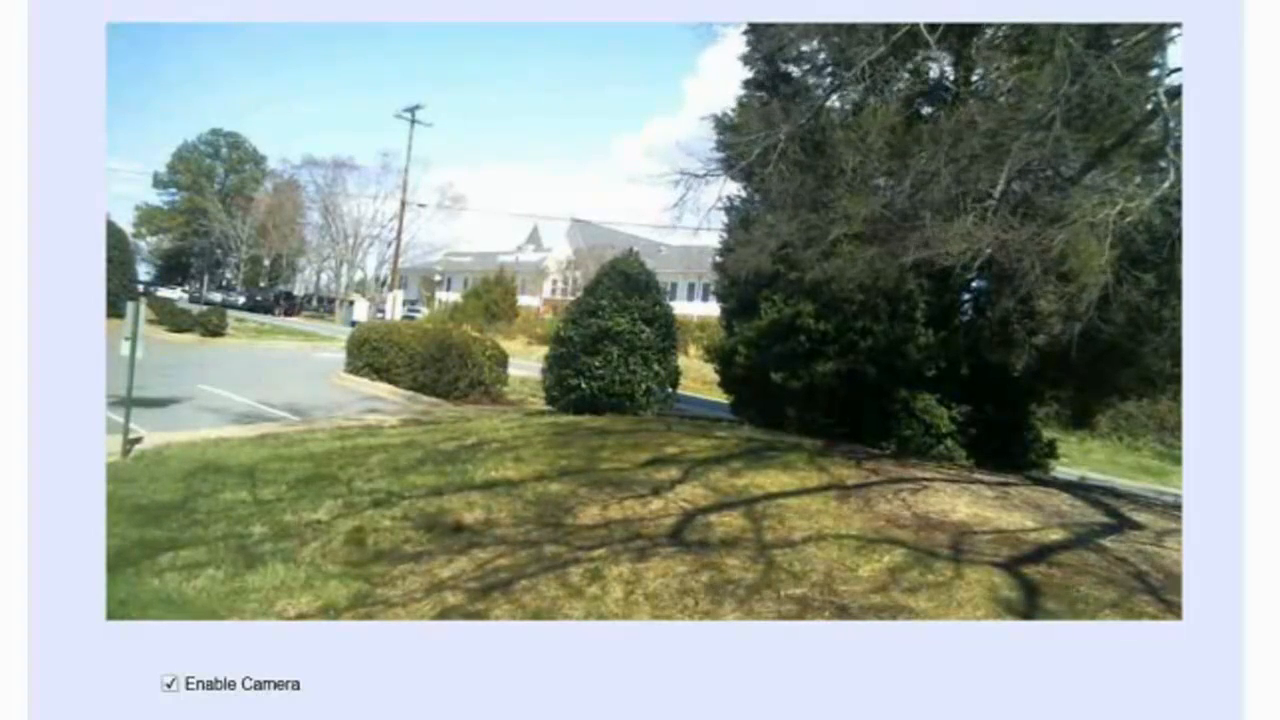
Switch the CameraDemo page to run mode and disable the camera with its Enable Camera check box.
{"action": "left_click", "coordinate": [172, 686]}
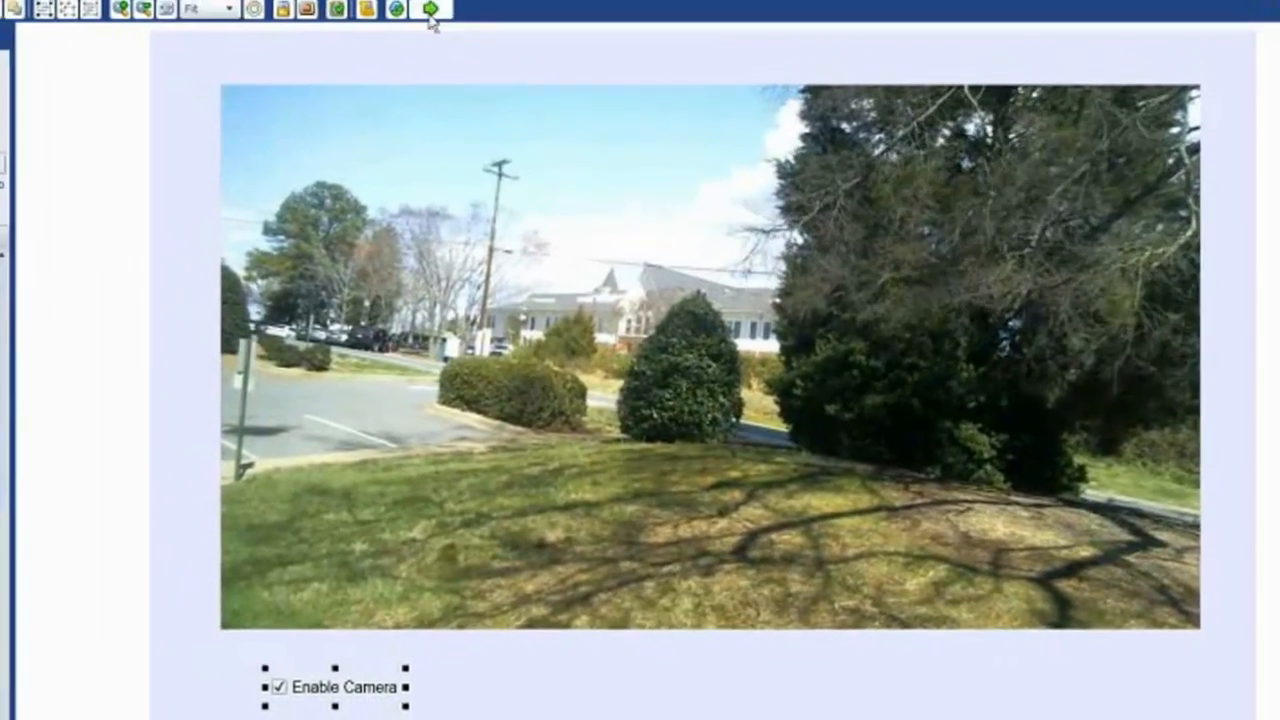
{"action": "left_click", "coordinate": [431, 14]}
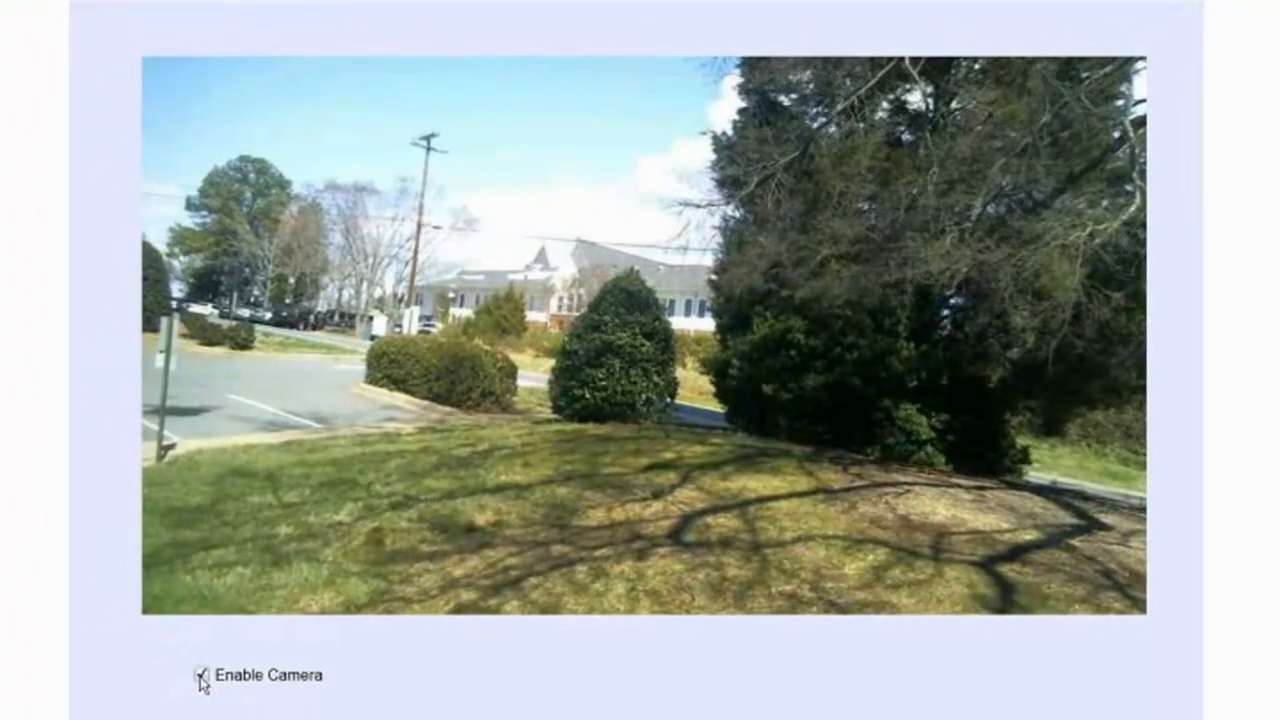
{"action": "left_click", "coordinate": [201, 675]}
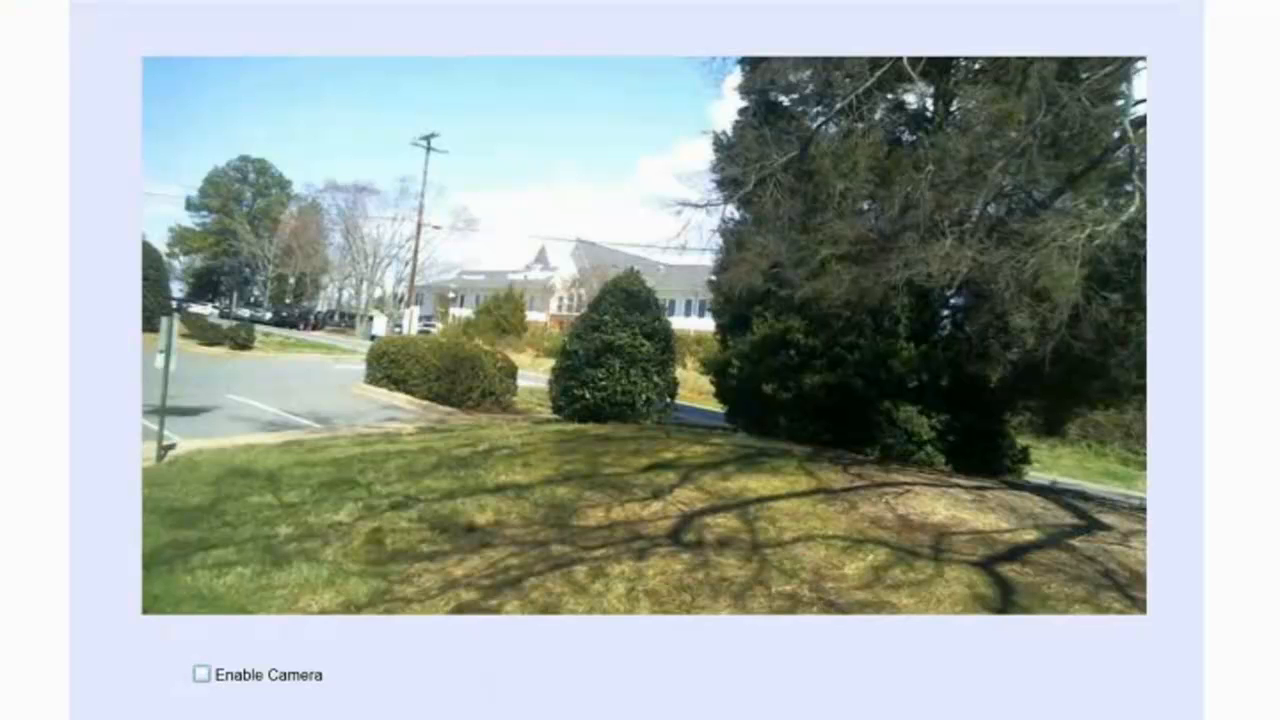
Open the remote DataHub's Data Browser and examine the Image and IsEnabled points under Outside in the Camera domain.
{"action": "key", "text": "alt+Tab"}
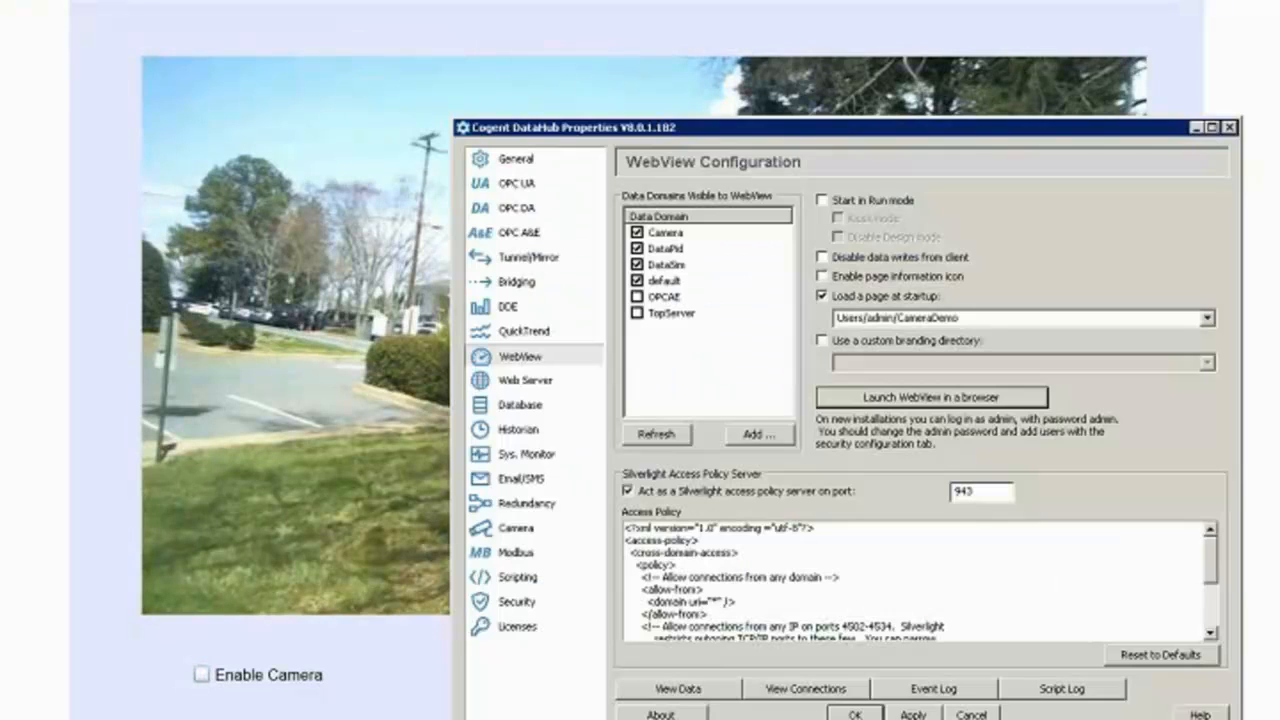
{"action": "left_click", "coordinate": [688, 688]}
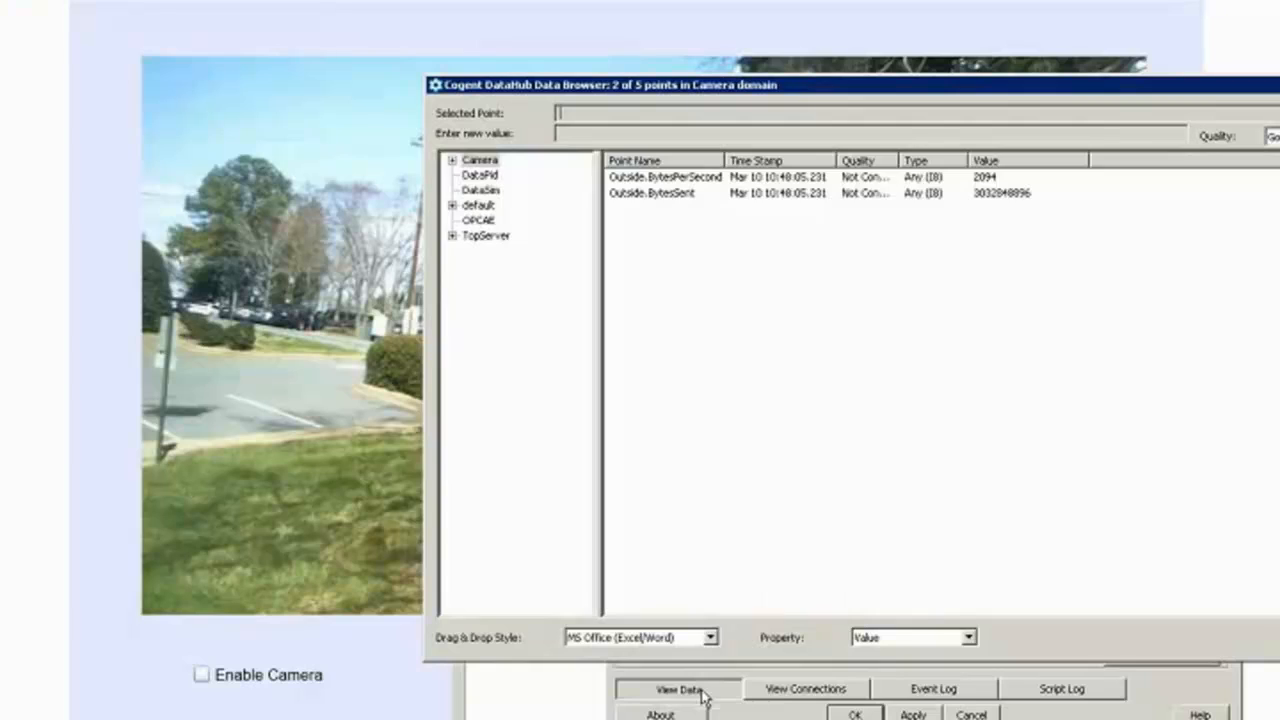
{"action": "left_click", "coordinate": [452, 160]}
{"action": "left_click", "coordinate": [497, 175]}
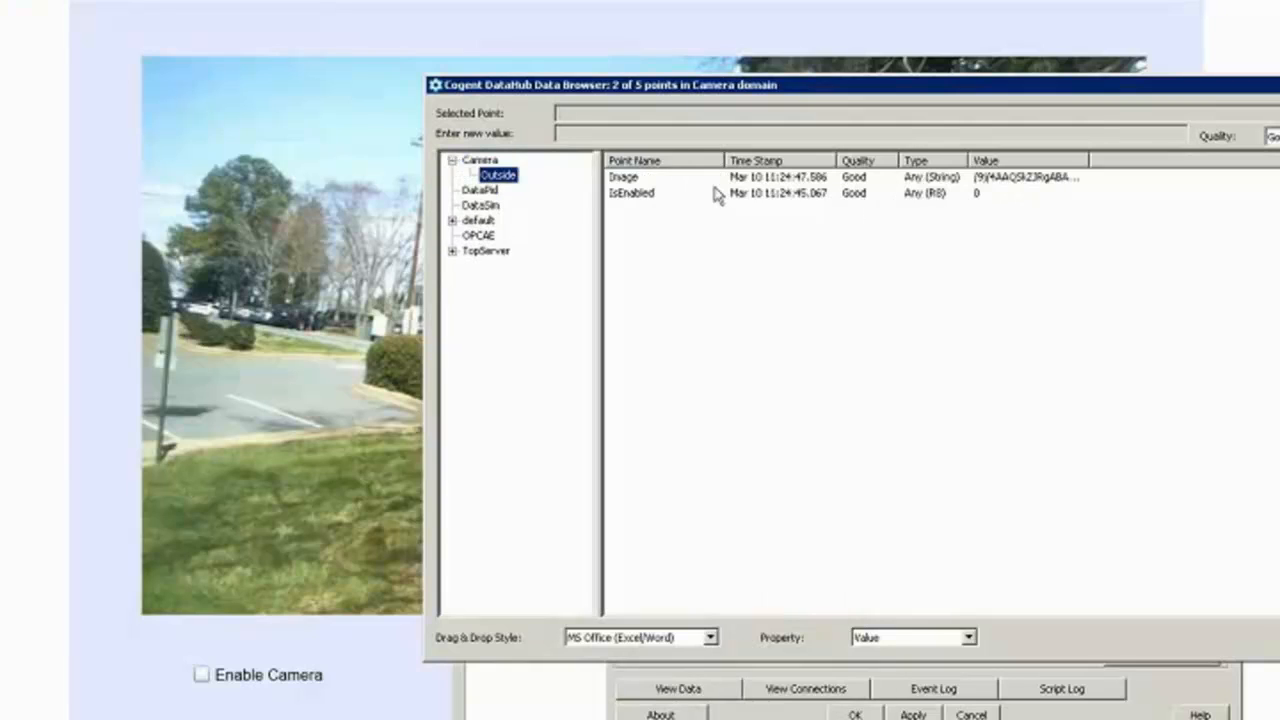
{"action": "left_click", "coordinate": [634, 178]}
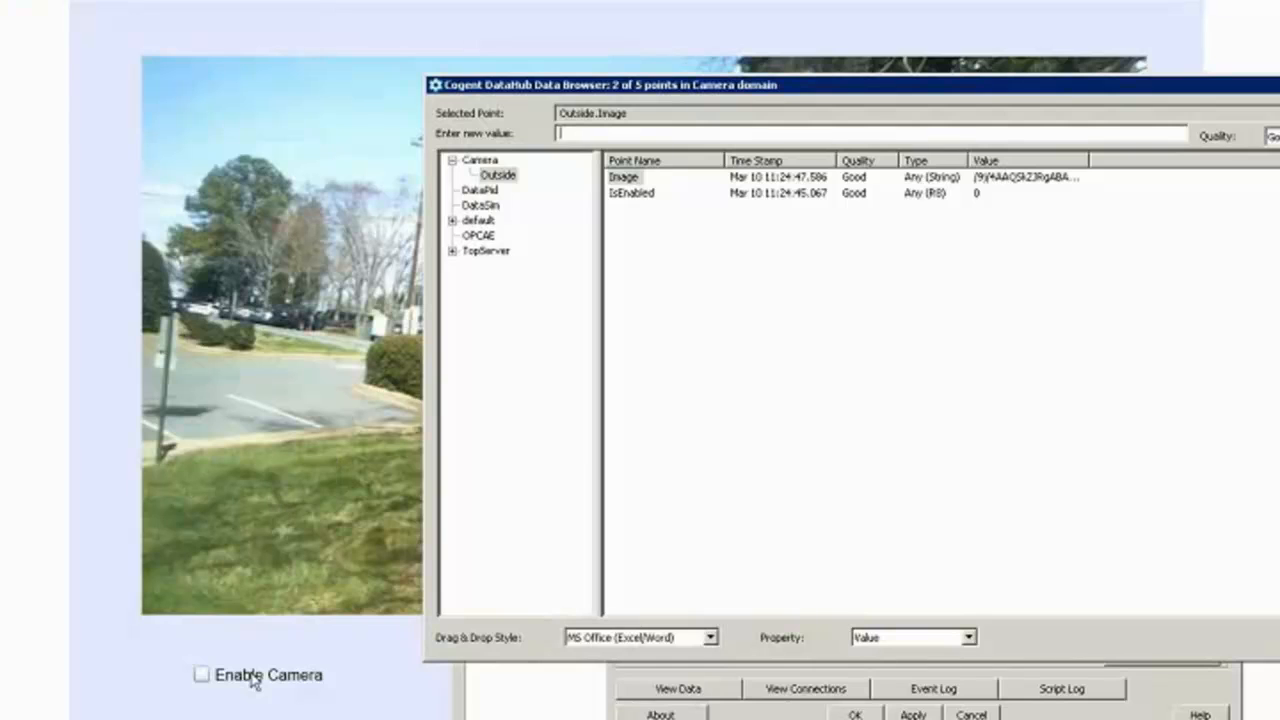
Re-enable the camera on the WebView page and return to the Data Browser.
{"action": "left_click", "coordinate": [202, 676]}
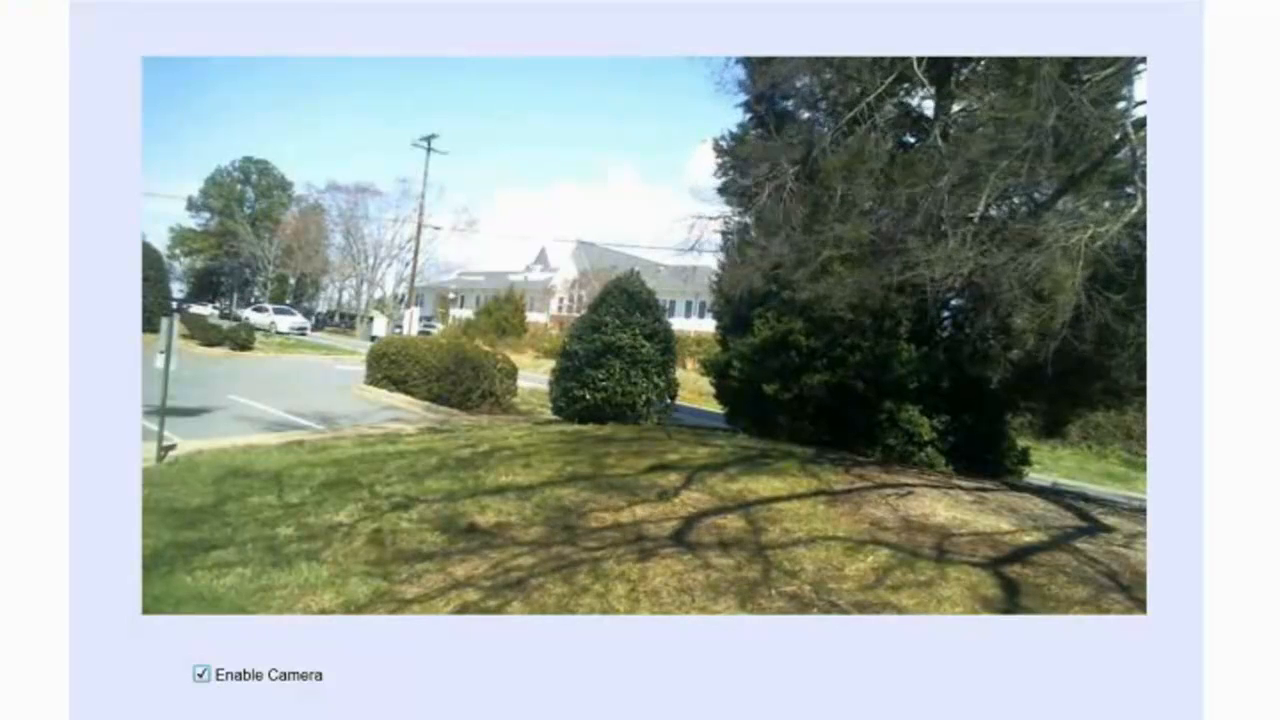
{"action": "key", "text": "alt+Tab"}
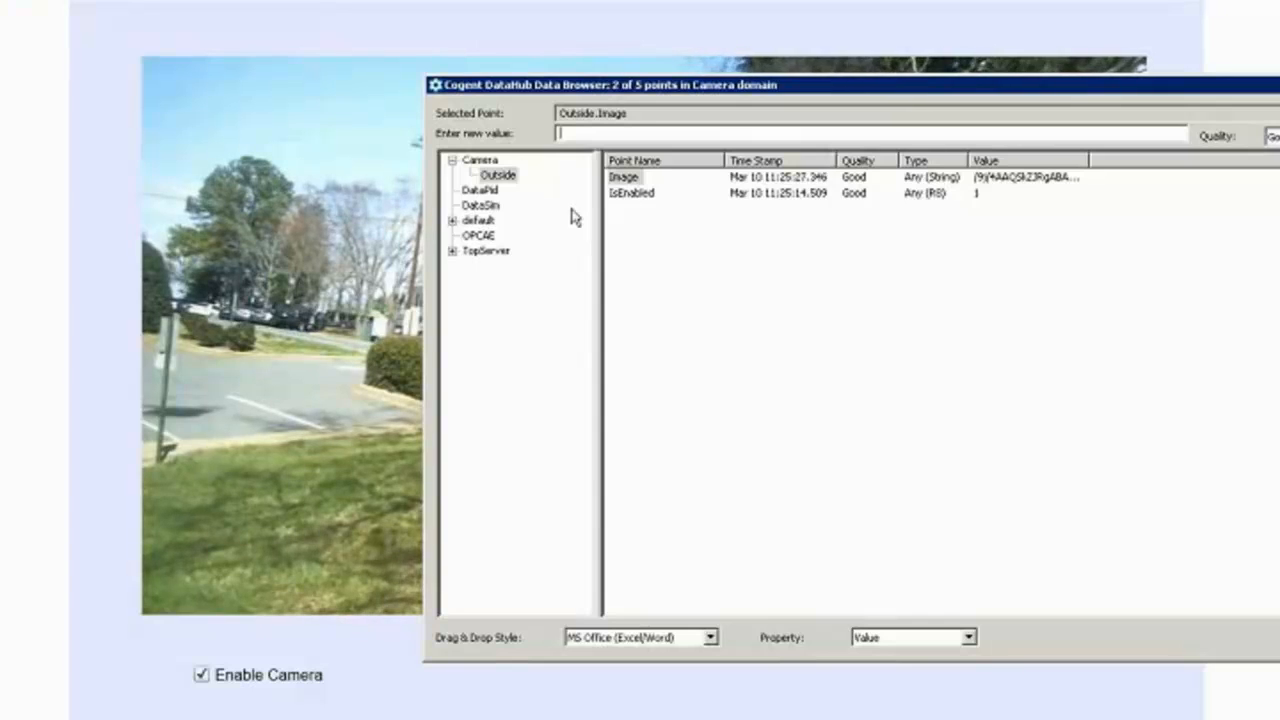
Write 0 and then 1 to the Outside.IsEnabled point in the Data Browser, and close it.
{"action": "left_click", "coordinate": [617, 197]}
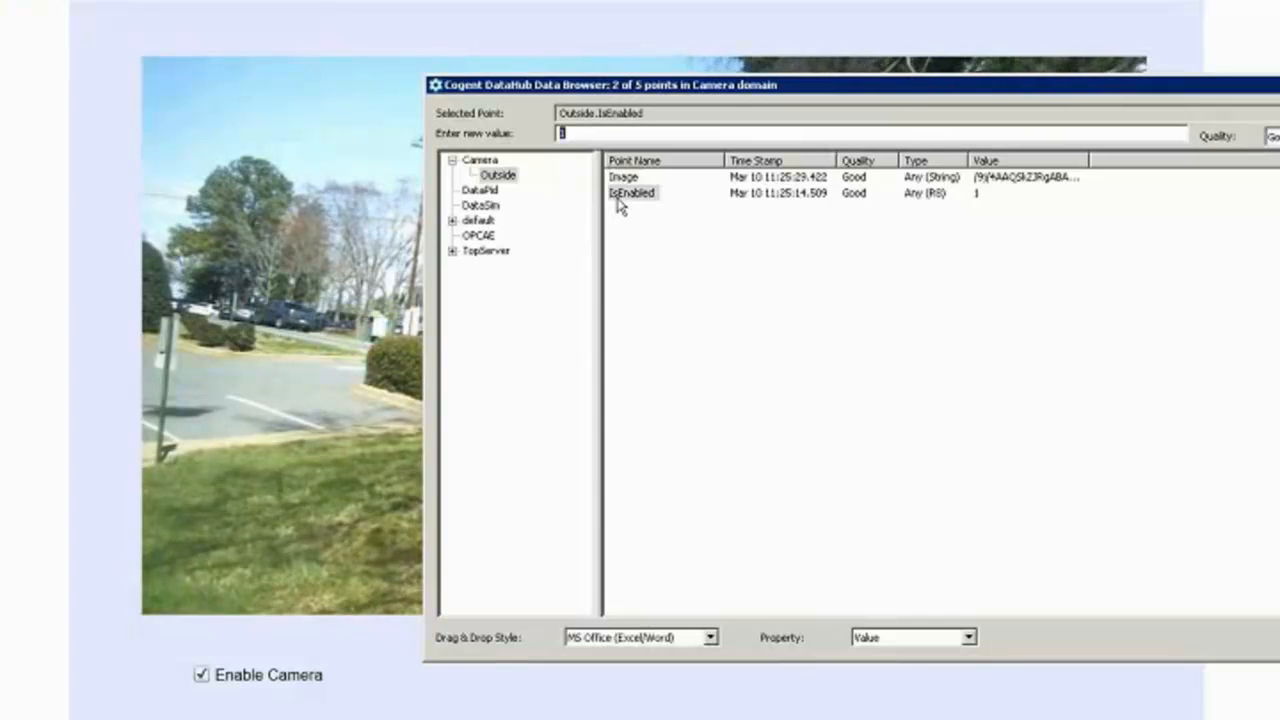
{"action": "type", "text": "0"}
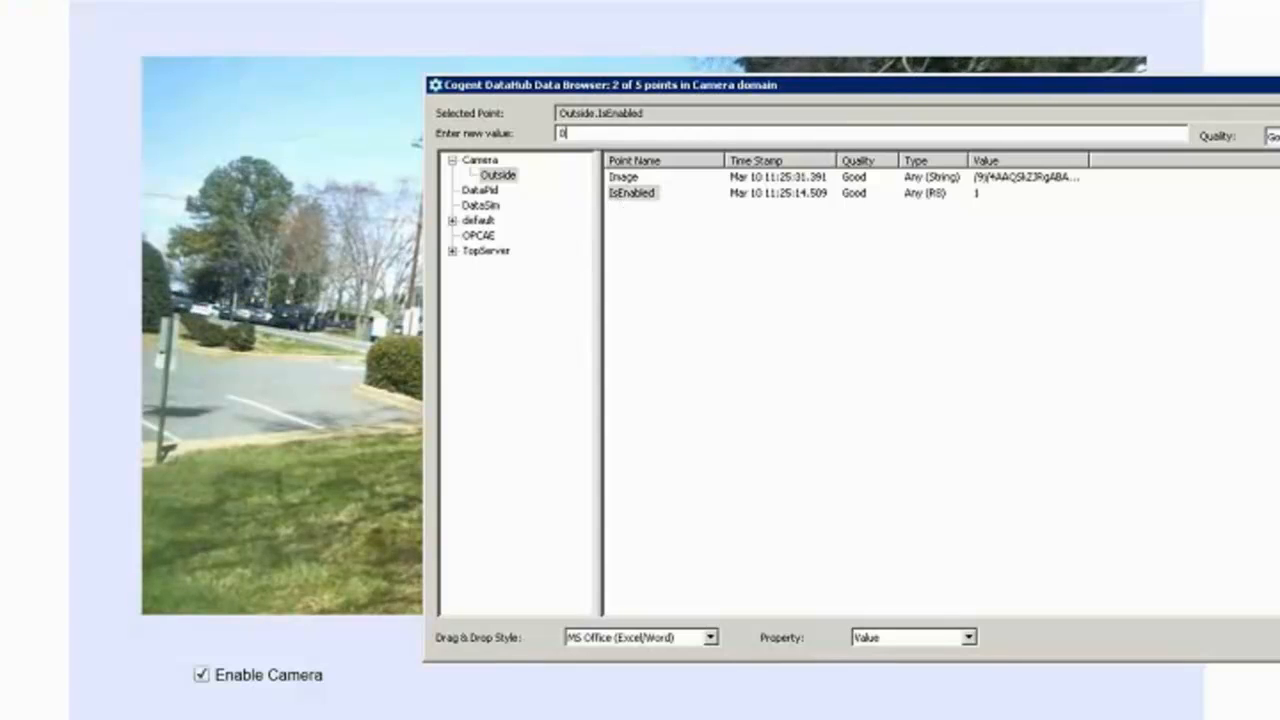
{"action": "key", "text": "Return"}
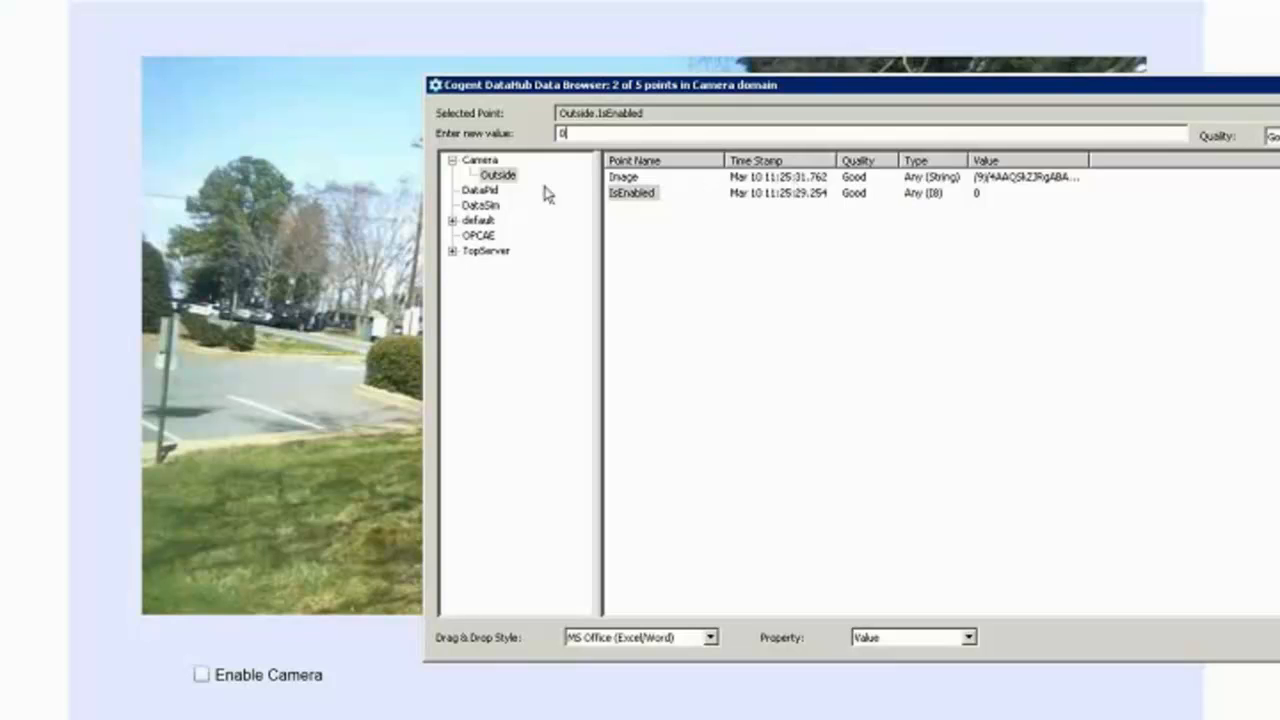
{"action": "key", "text": "Return"}
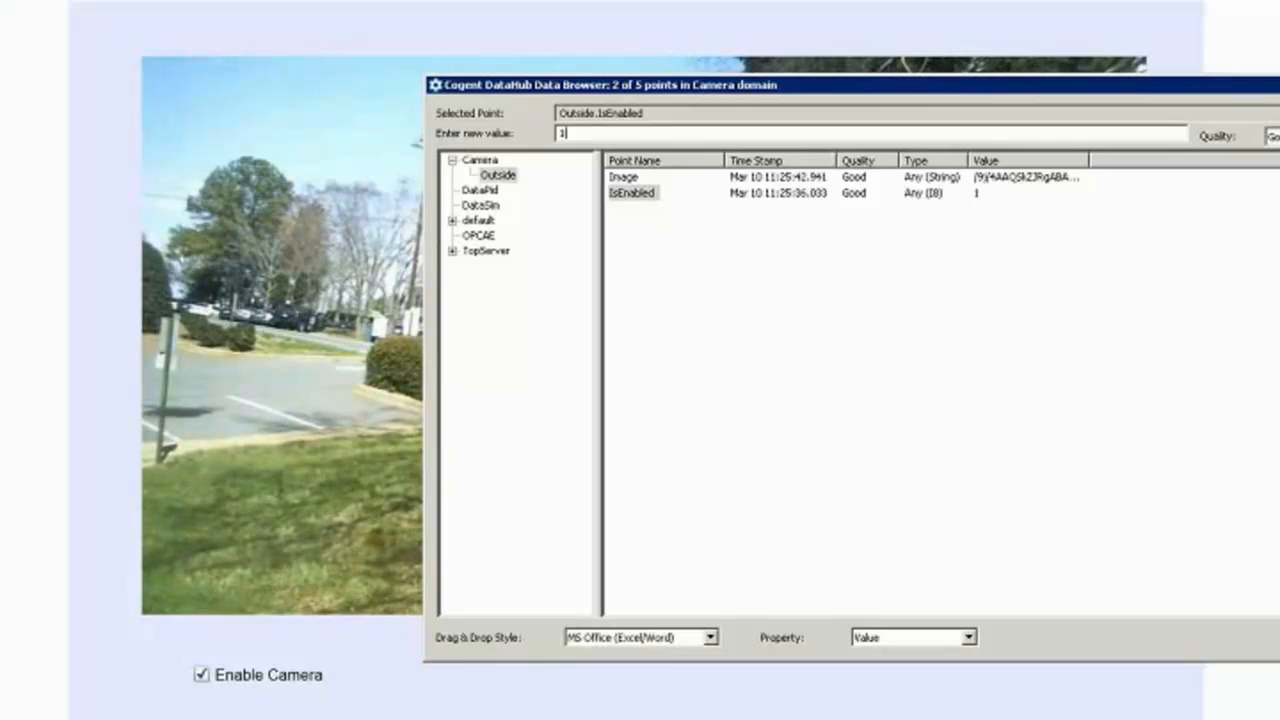
{"action": "left_click", "coordinate": [1276, 85]}
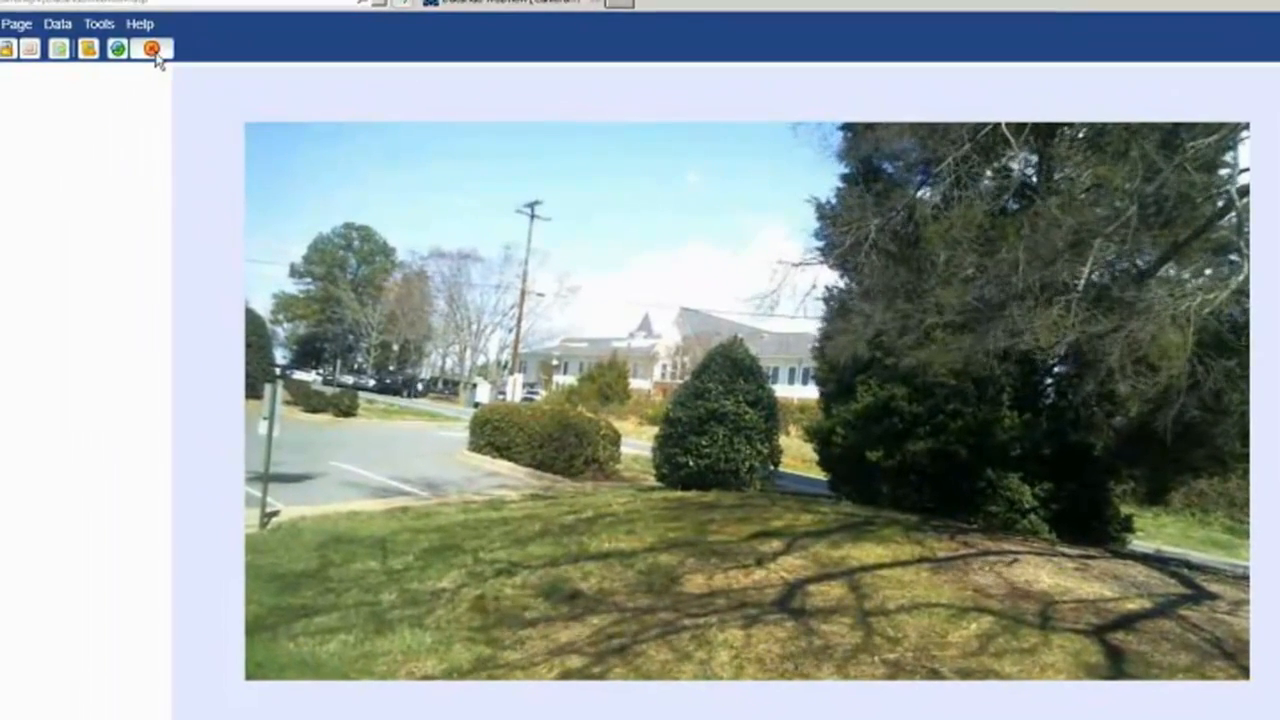
Return WebView to design mode, create a new page and add an Image control from the Media Controls.
{"action": "left_click", "coordinate": [100, 15]}
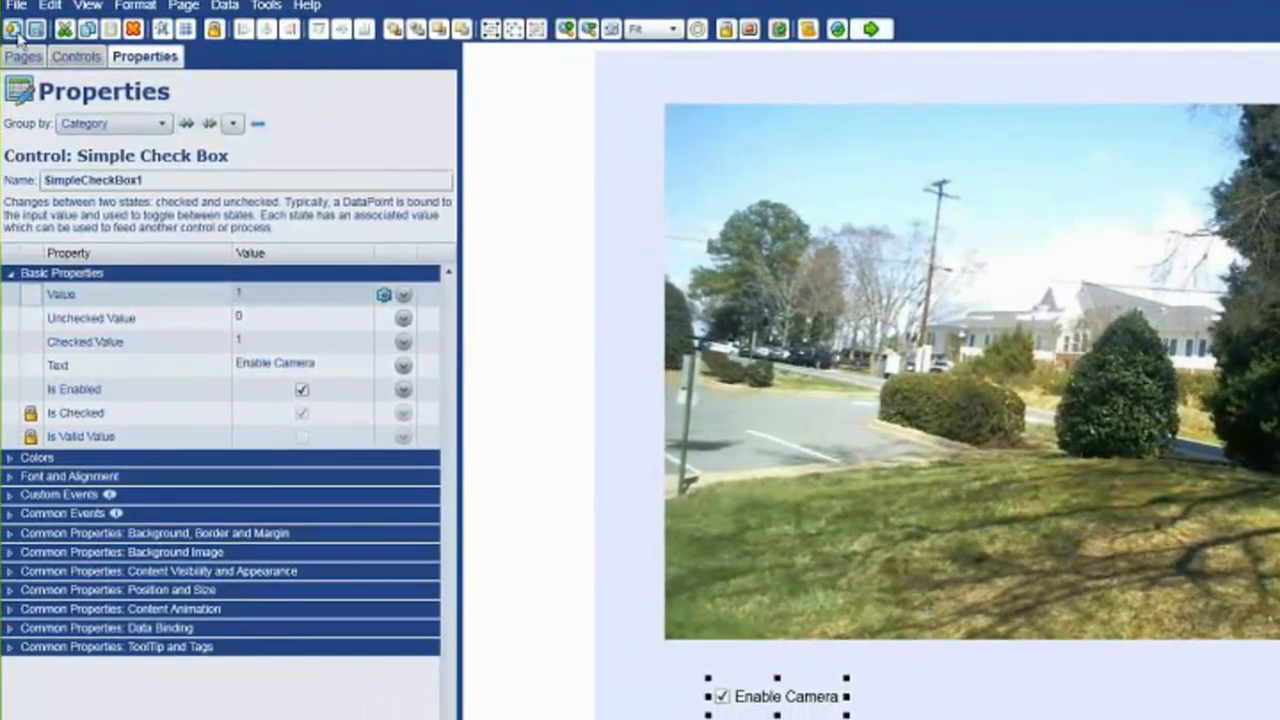
{"action": "left_click", "coordinate": [14, 30]}
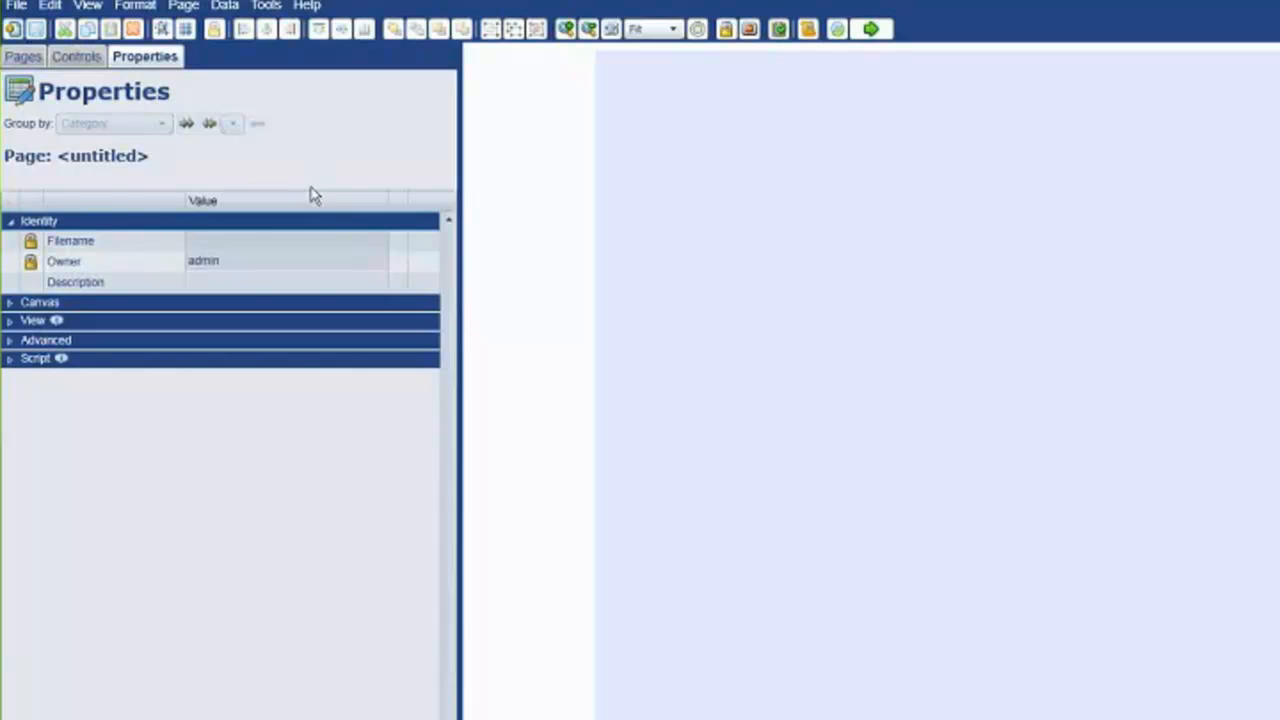
{"action": "left_click", "coordinate": [74, 58]}
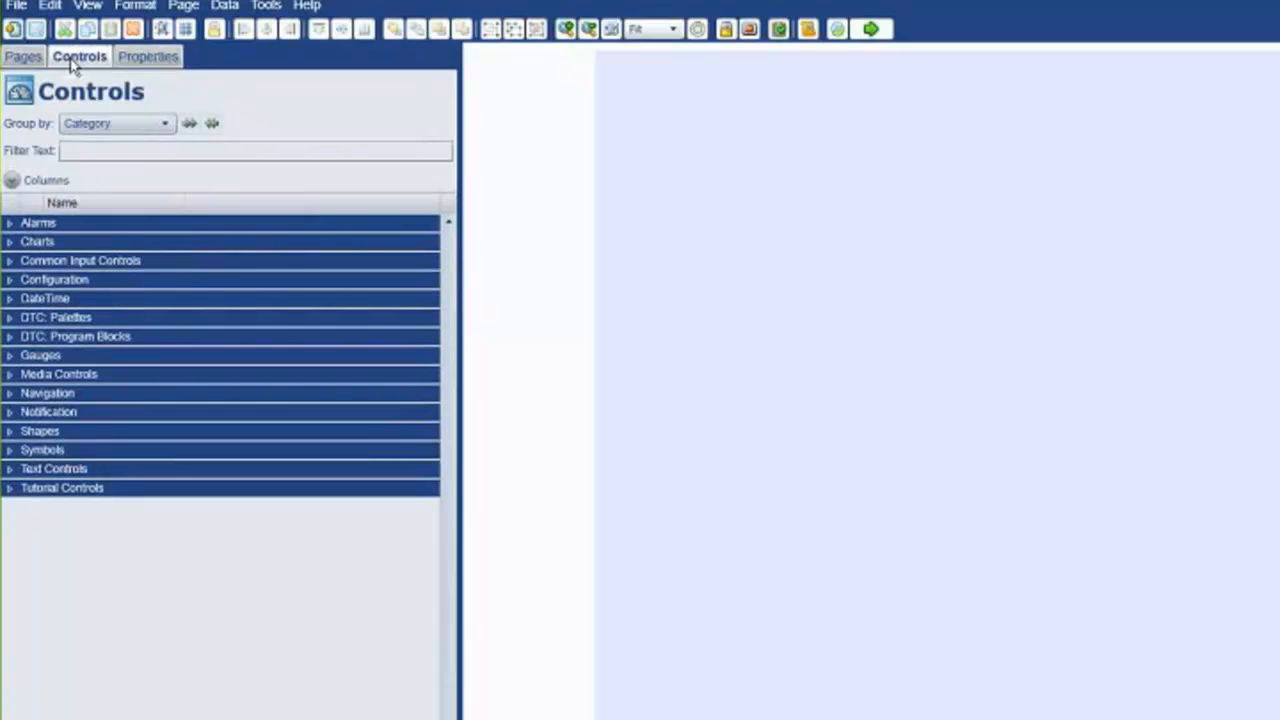
{"action": "left_click", "coordinate": [9, 375]}
{"action": "left_click", "coordinate": [31, 395]}
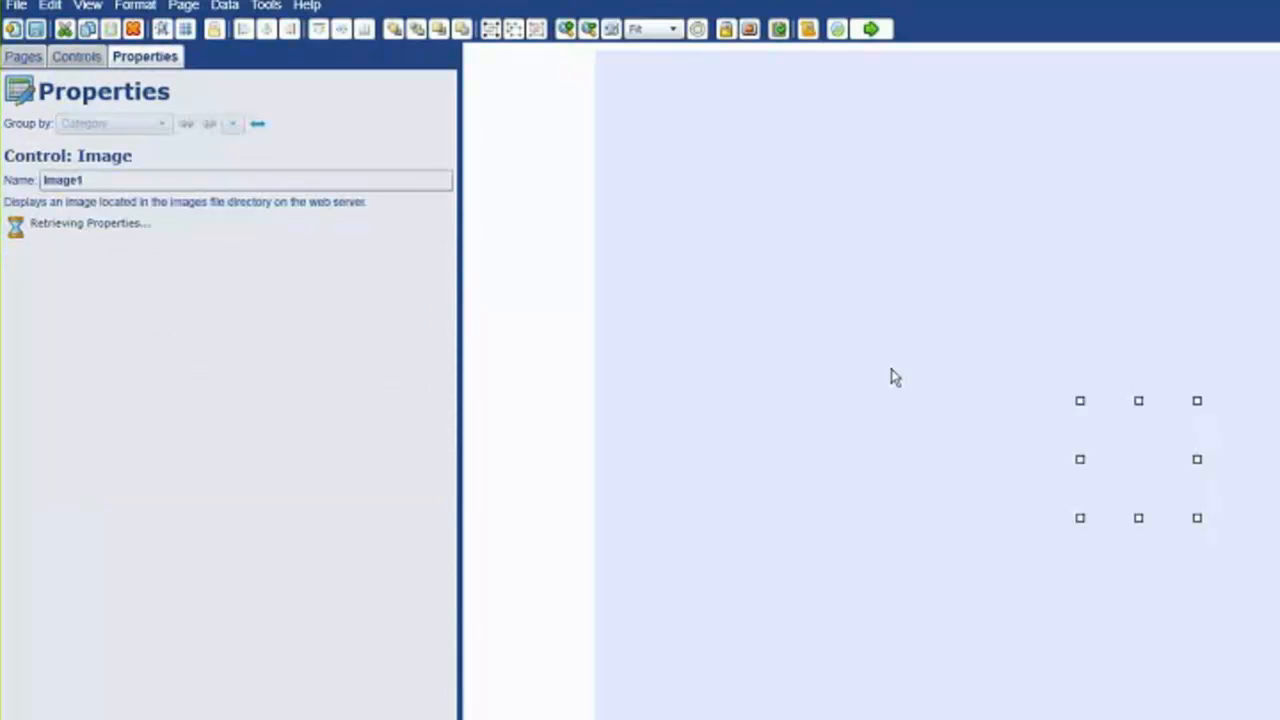
Enlarge the Image control to fill most of the page and bind its Image Data to the point Camera:Outside.Image.
{"action": "left_click_drag", "start_coordinate": [1080, 400], "coordinate": [583, 189]}
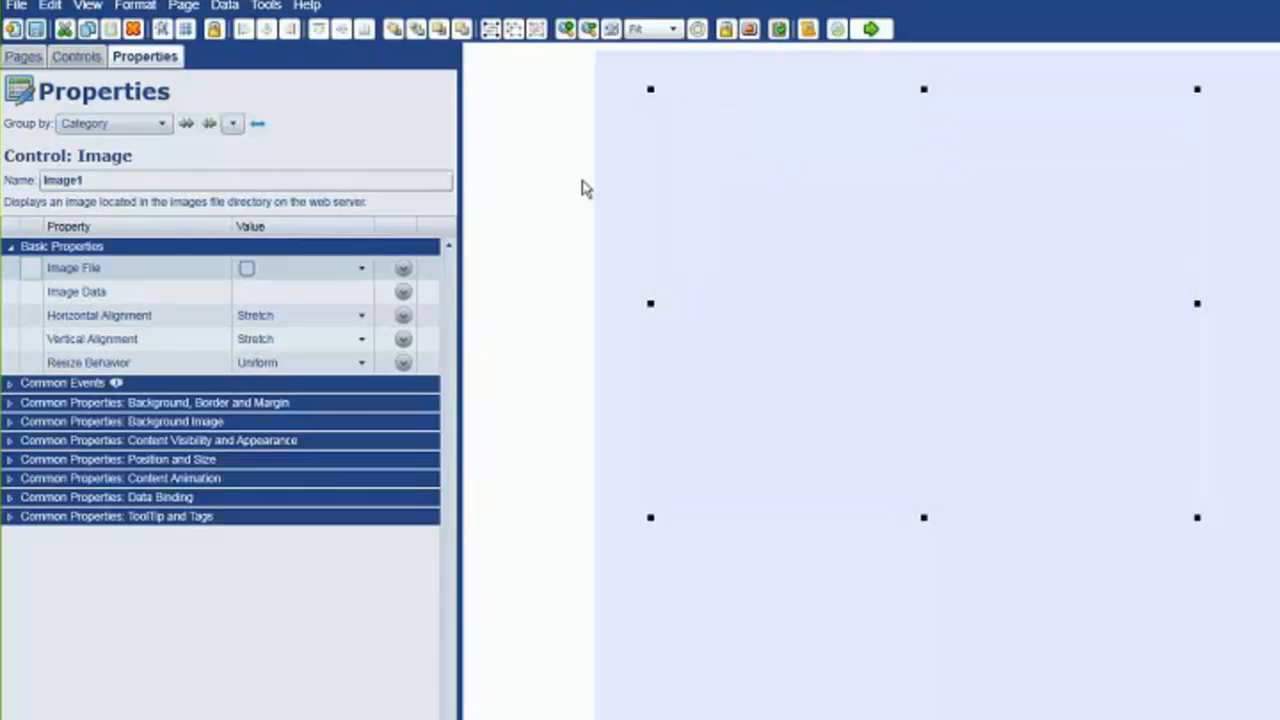
{"action": "left_click", "coordinate": [403, 292]}
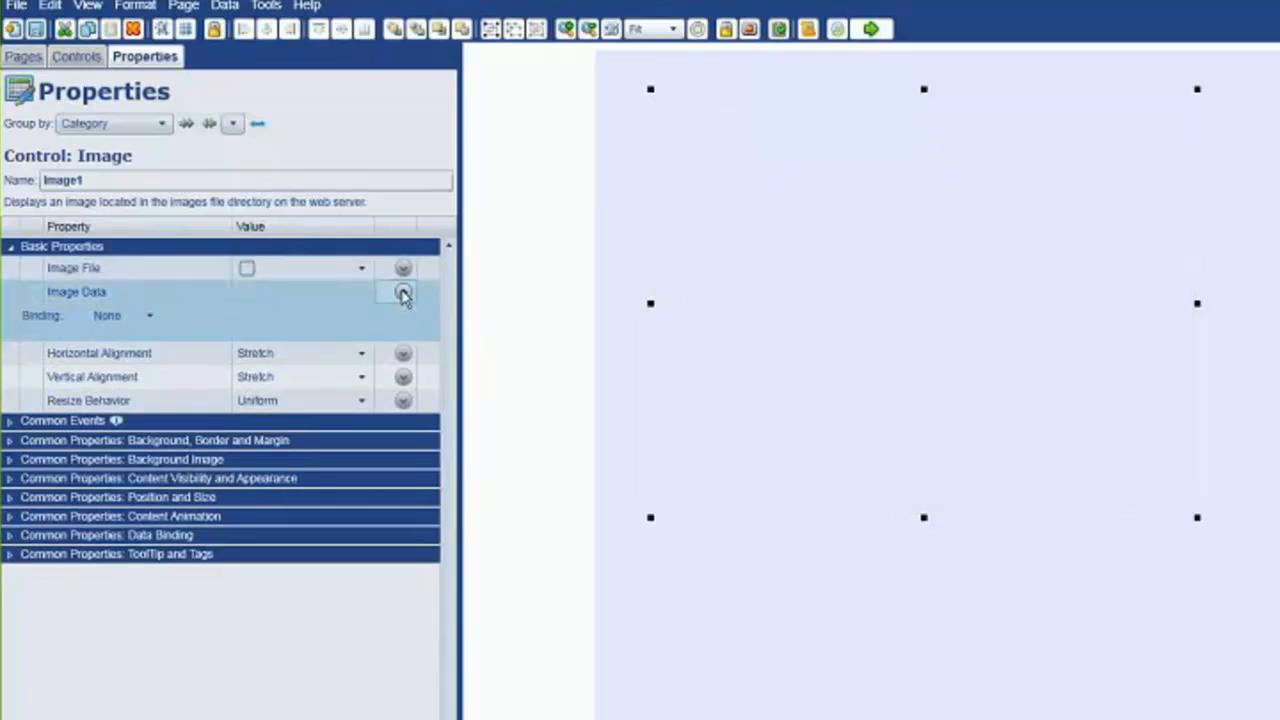
{"action": "left_click", "coordinate": [151, 316]}
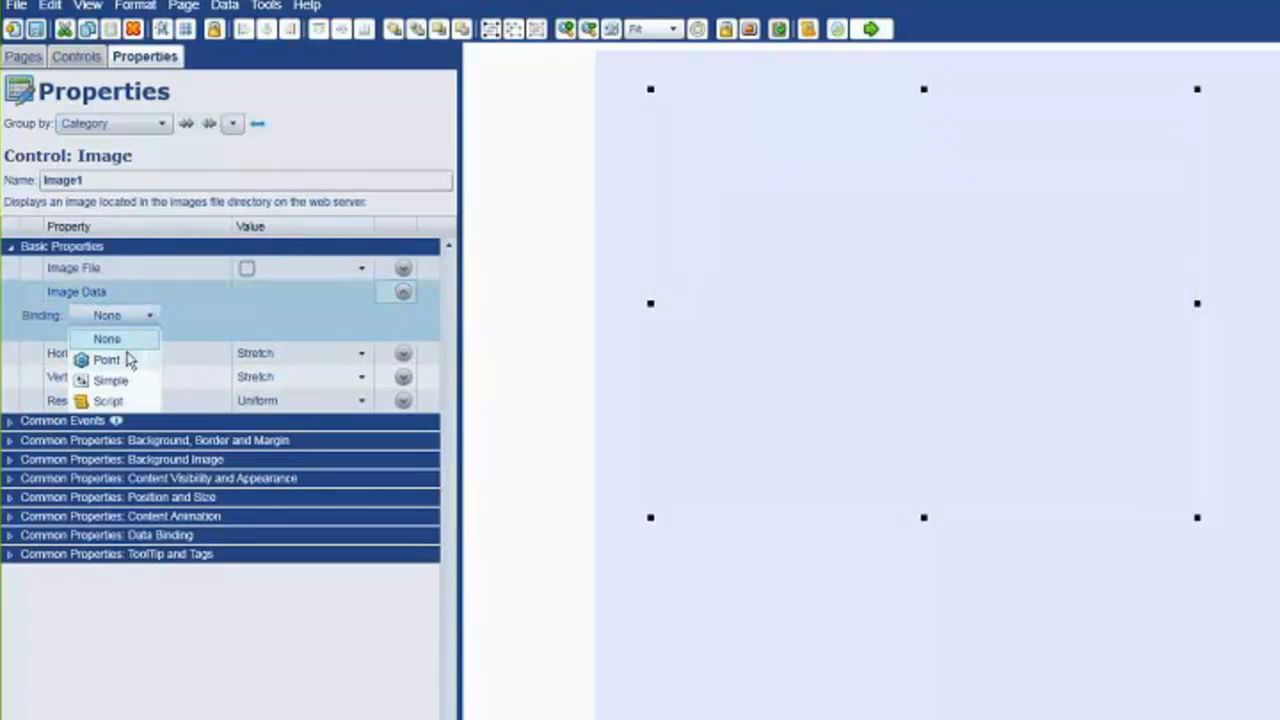
{"action": "left_click", "coordinate": [127, 358]}
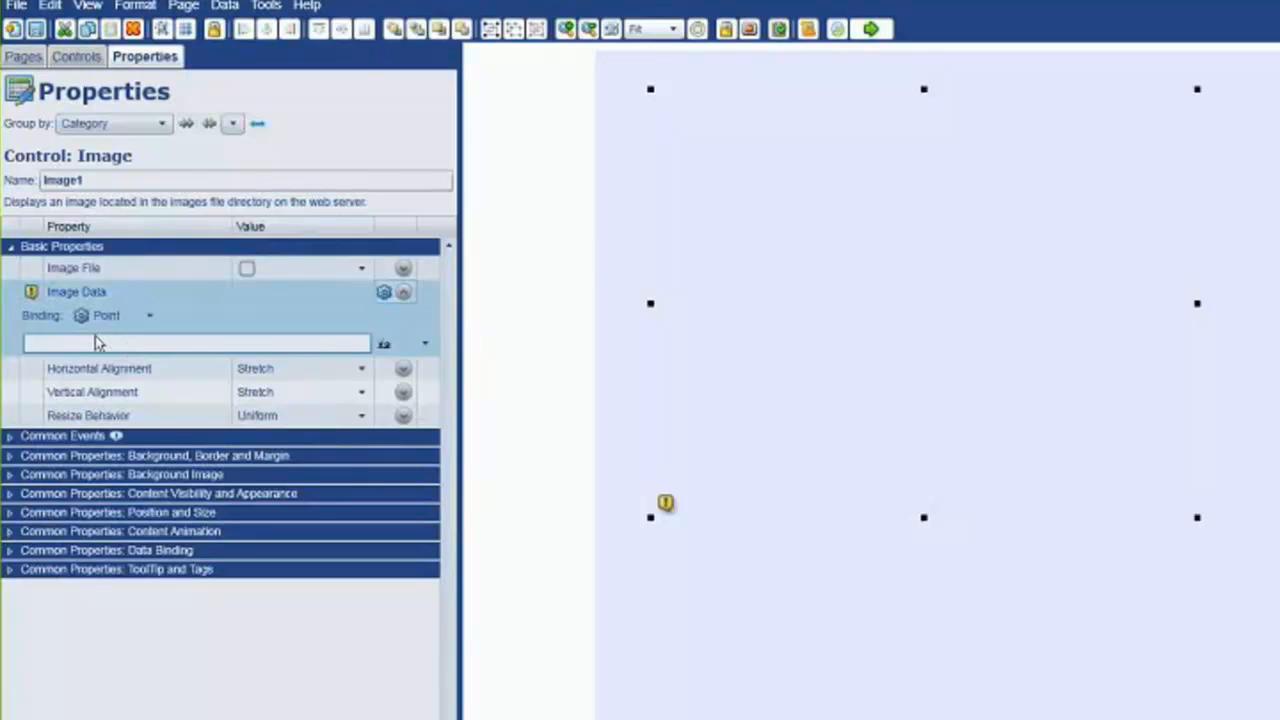
{"action": "type", "text": "Cama"}
{"action": "key", "text": "BackSpace"}
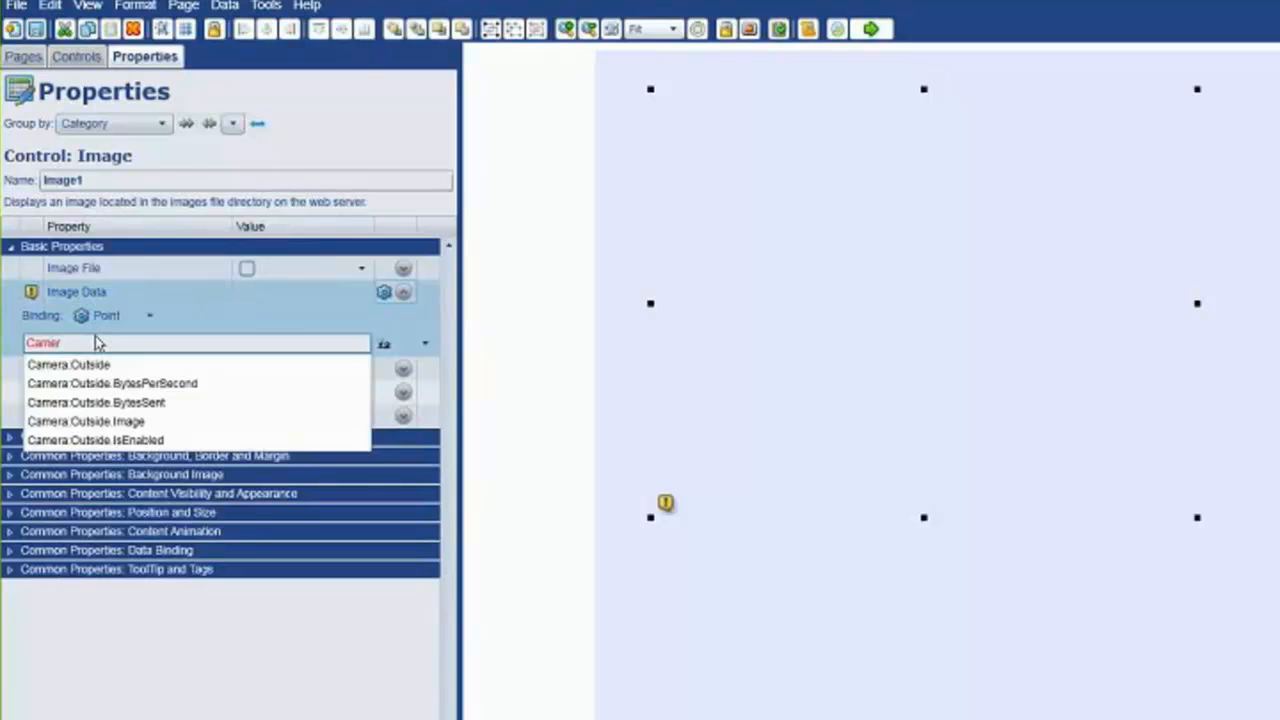
{"action": "left_click", "coordinate": [123, 421]}
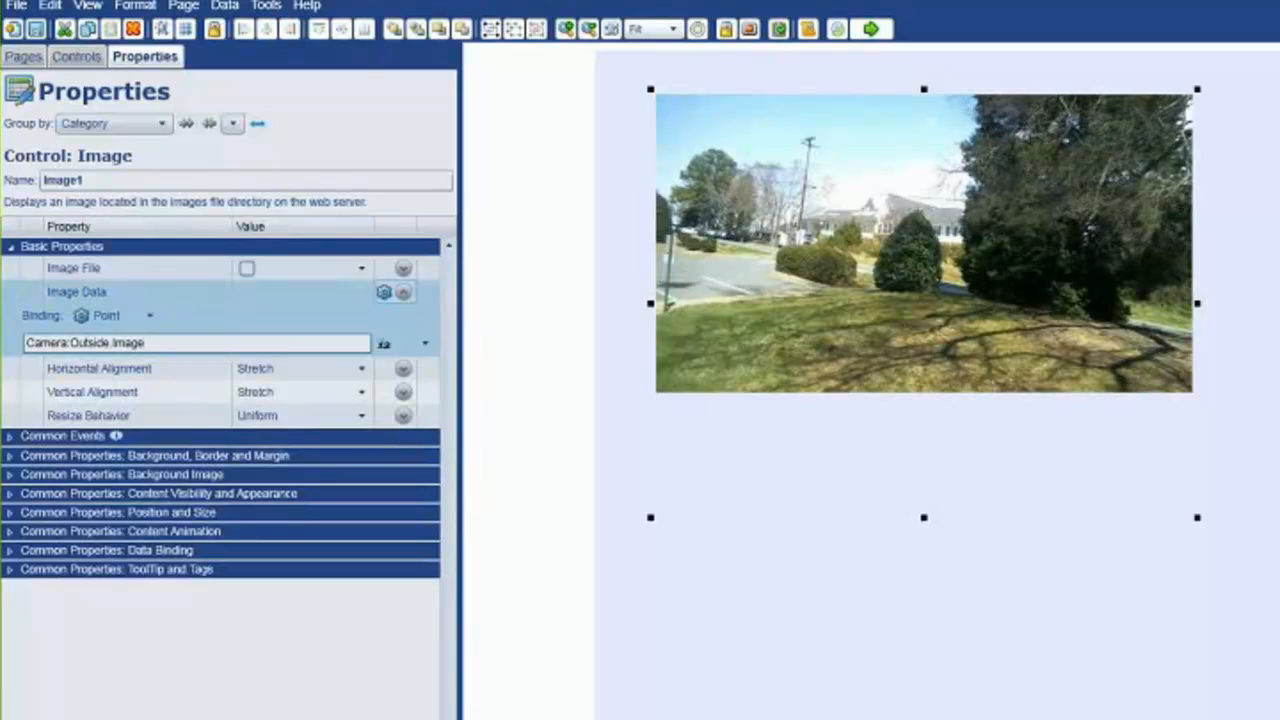
{"action": "left_click_drag", "start_coordinate": [1197, 518], "coordinate": [1279, 672]}
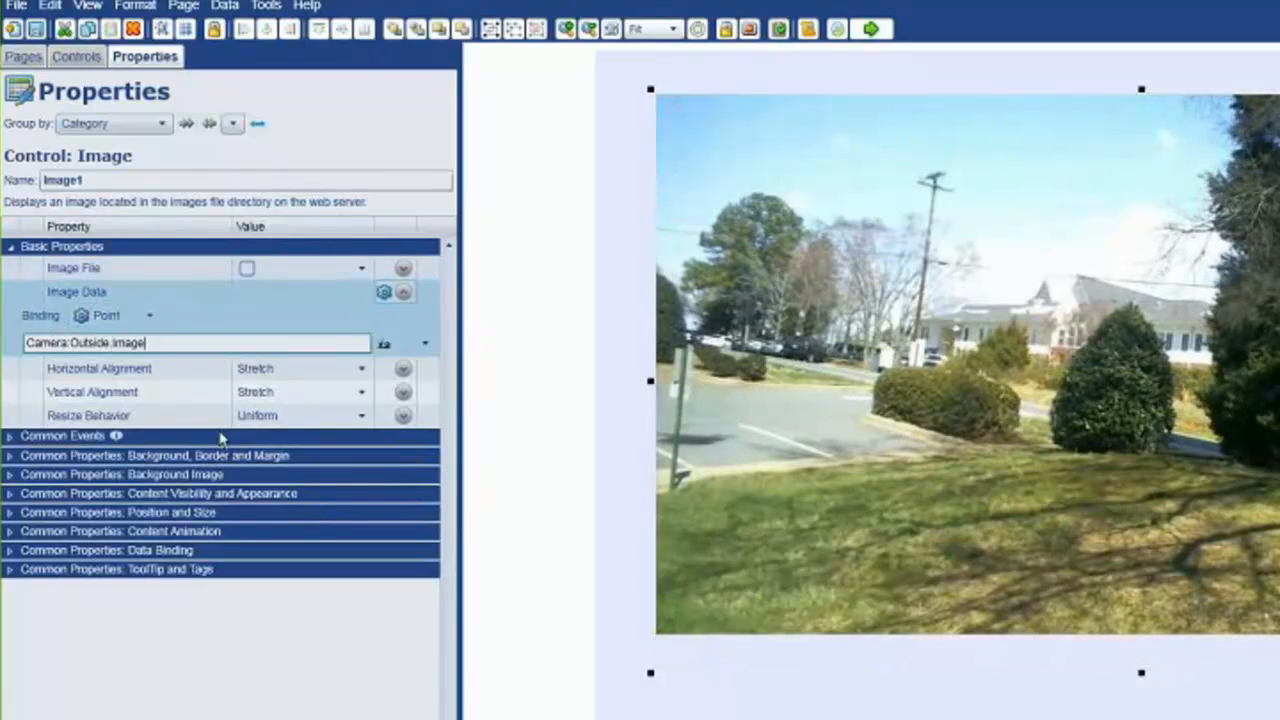
Place a Simple Check Box from the Common Input Controls below the camera image.
{"action": "left_click", "coordinate": [74, 59]}
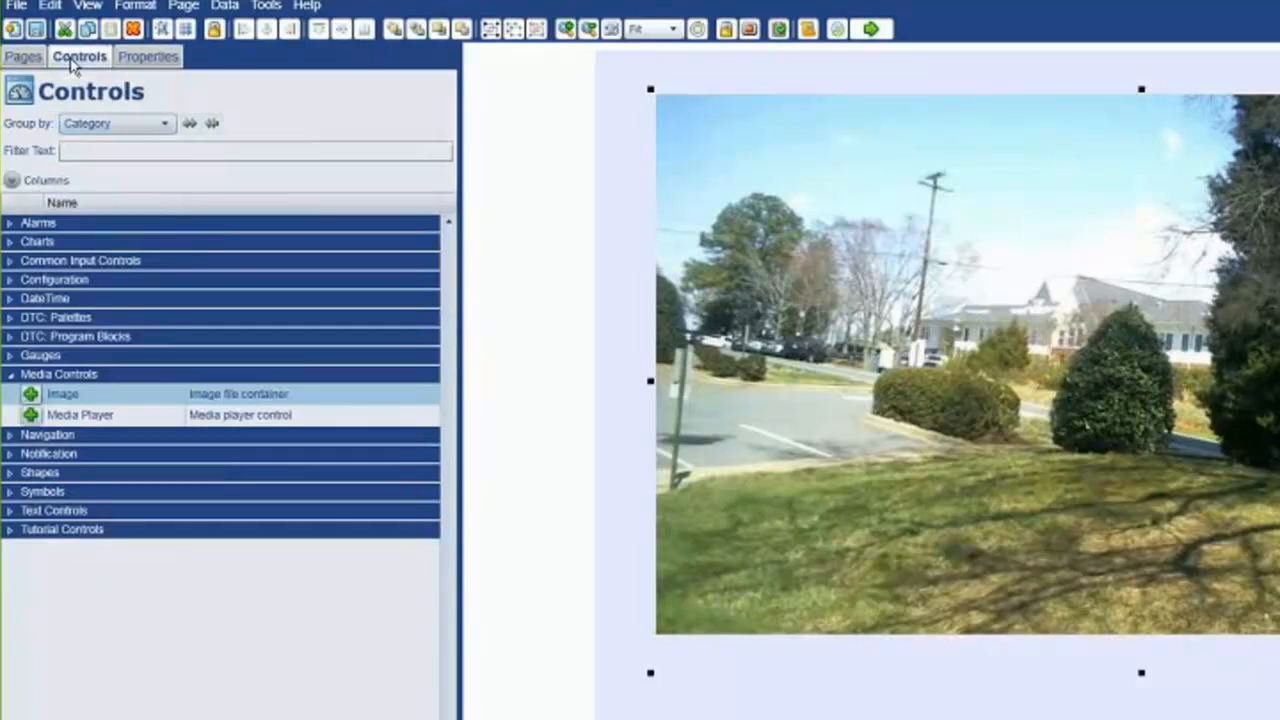
{"action": "left_click", "coordinate": [10, 261]}
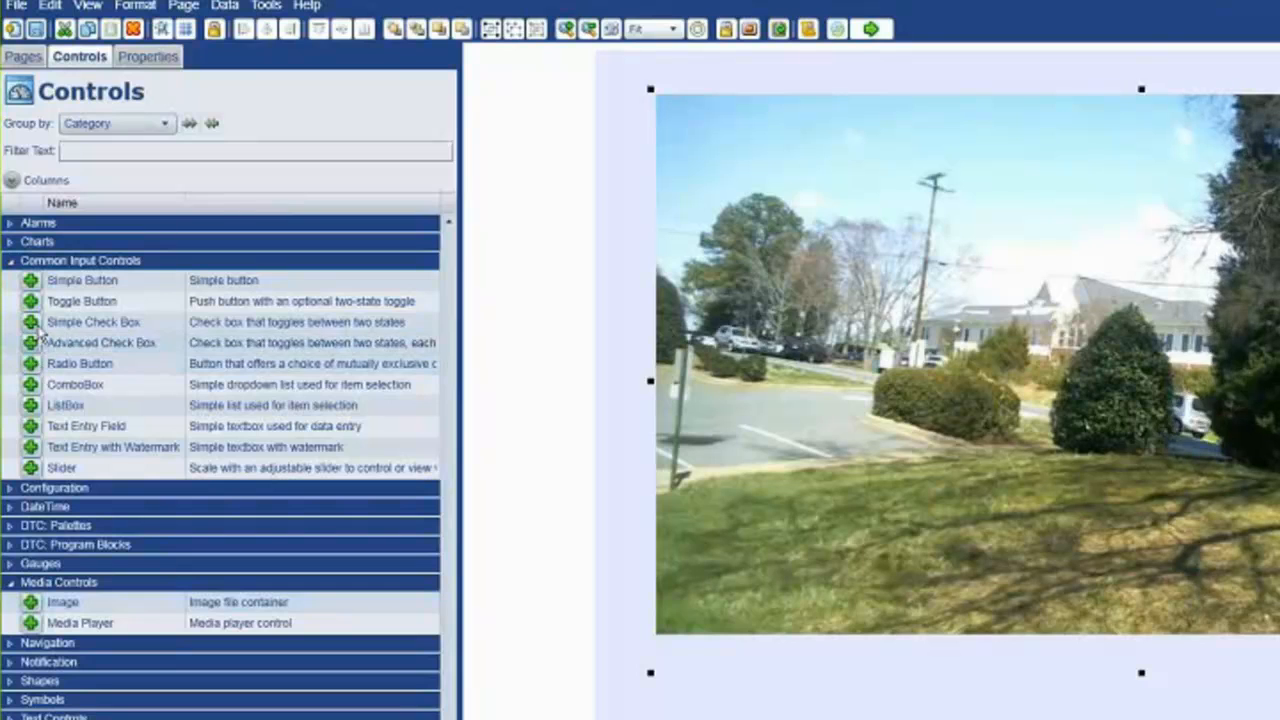
{"action": "left_click_drag", "start_coordinate": [90, 322], "coordinate": [960, 684]}
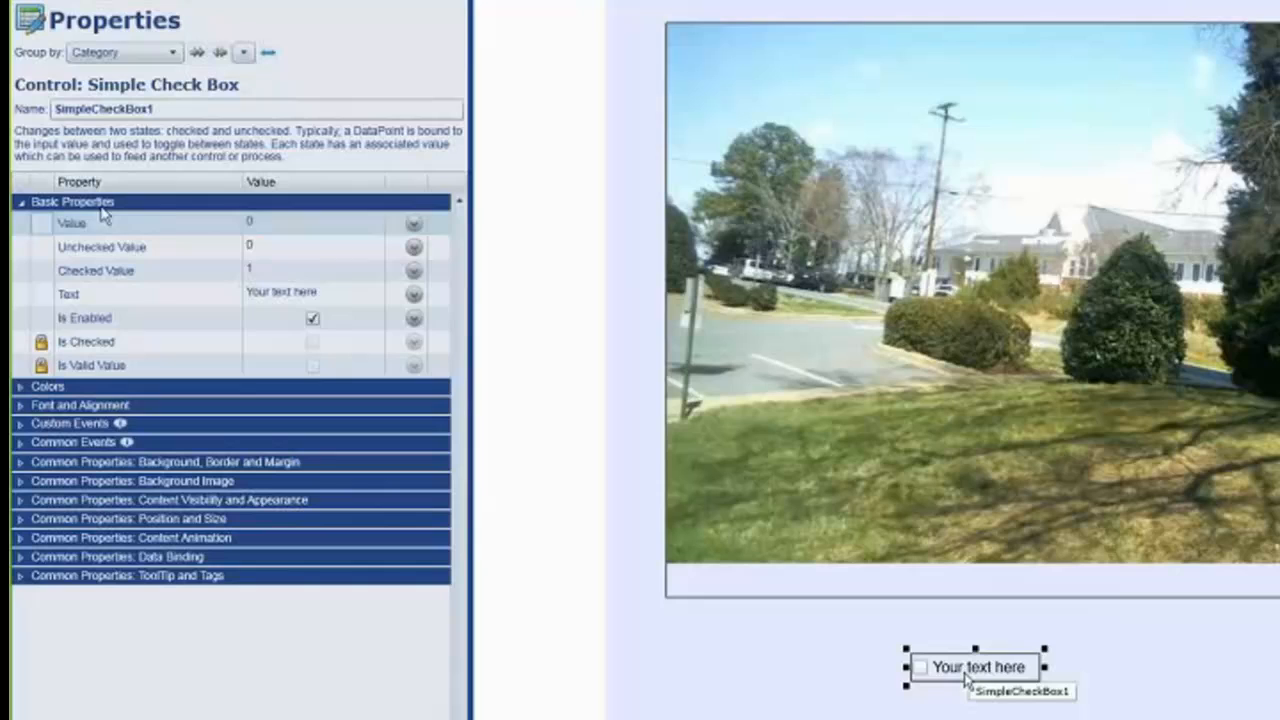
Bind the check box's Value to the point Camera:Outside.IsEnabled.
{"action": "left_click", "coordinate": [414, 224]}
{"action": "left_click", "coordinate": [140, 247]}
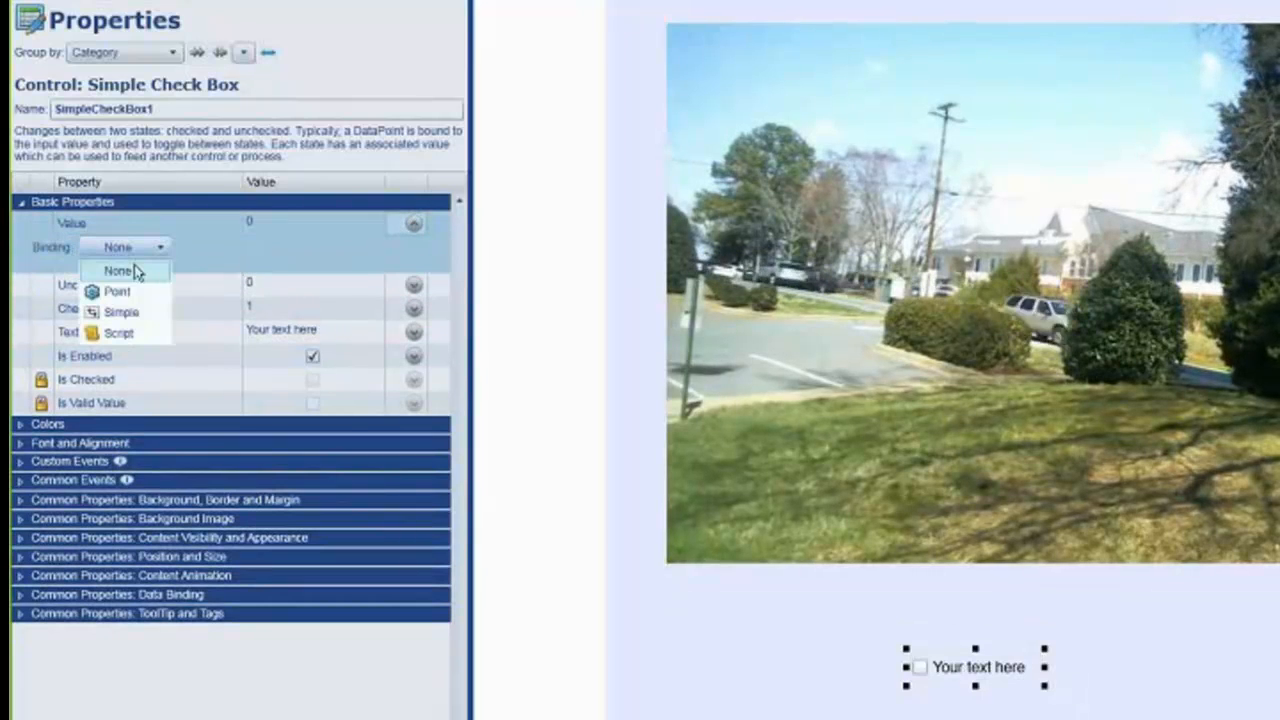
{"action": "left_click", "coordinate": [118, 291]}
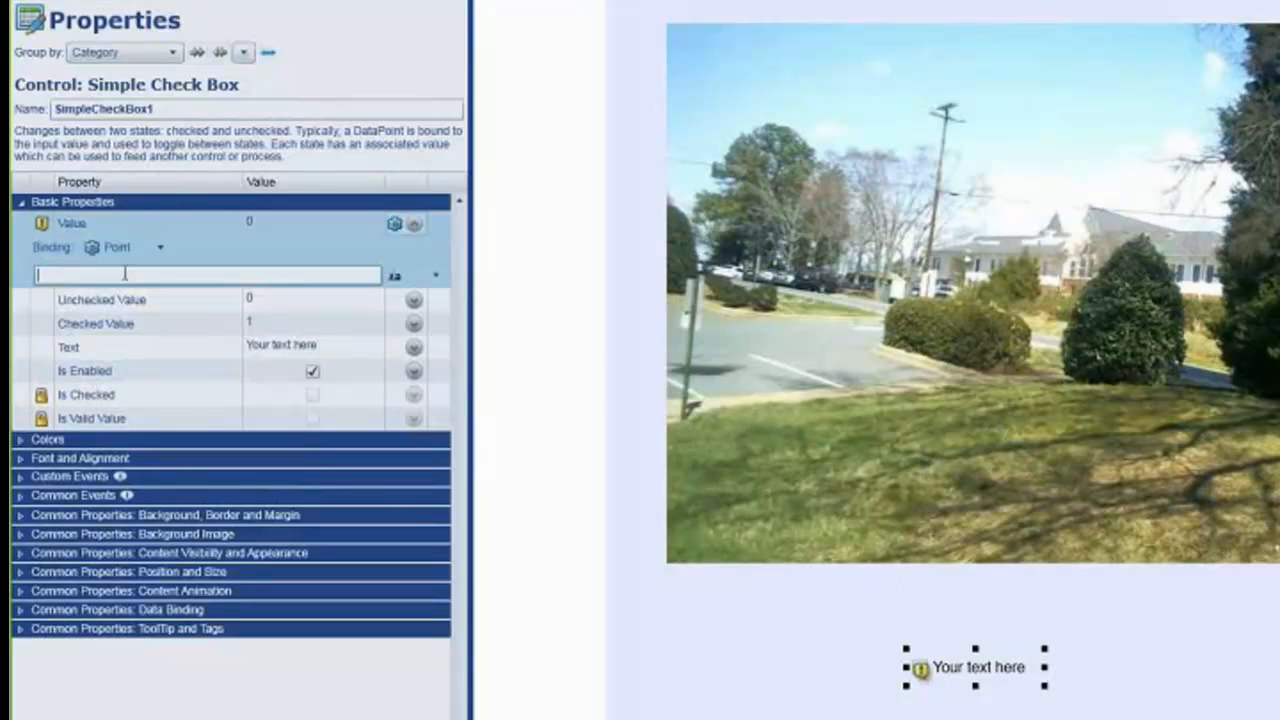
{"action": "type", "text": "Came"}
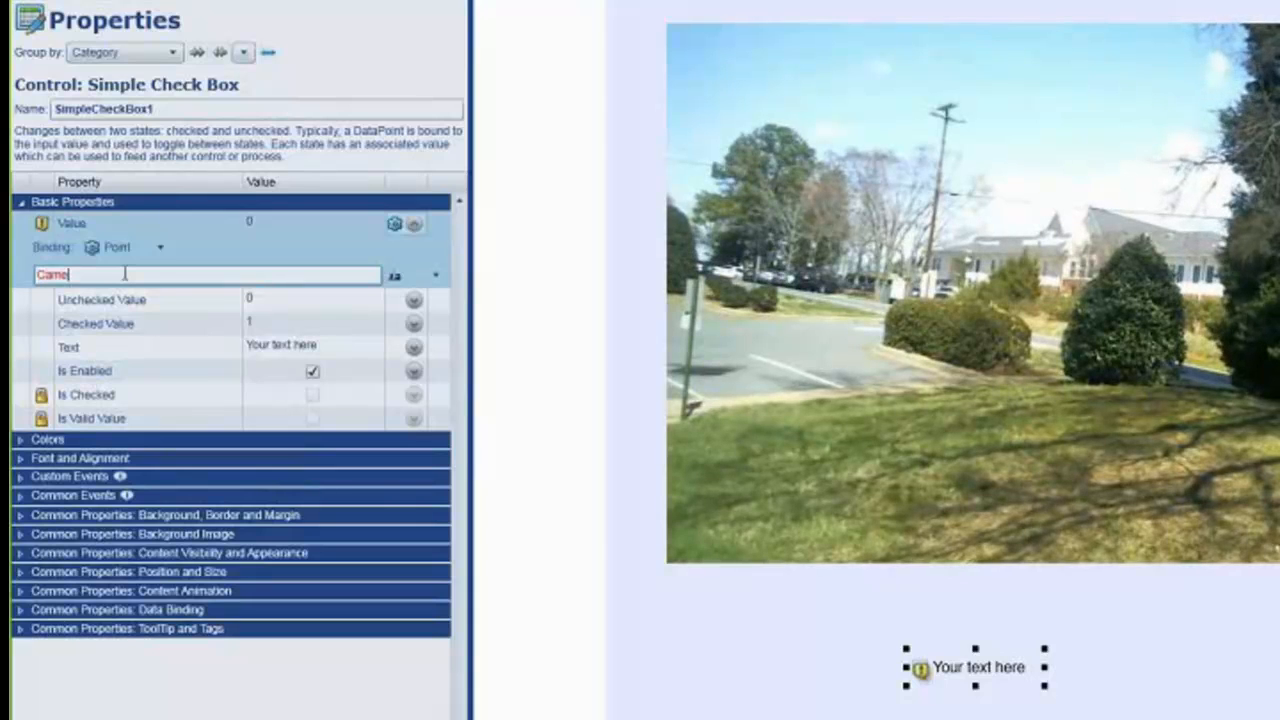
{"action": "type", "text": "ra"}
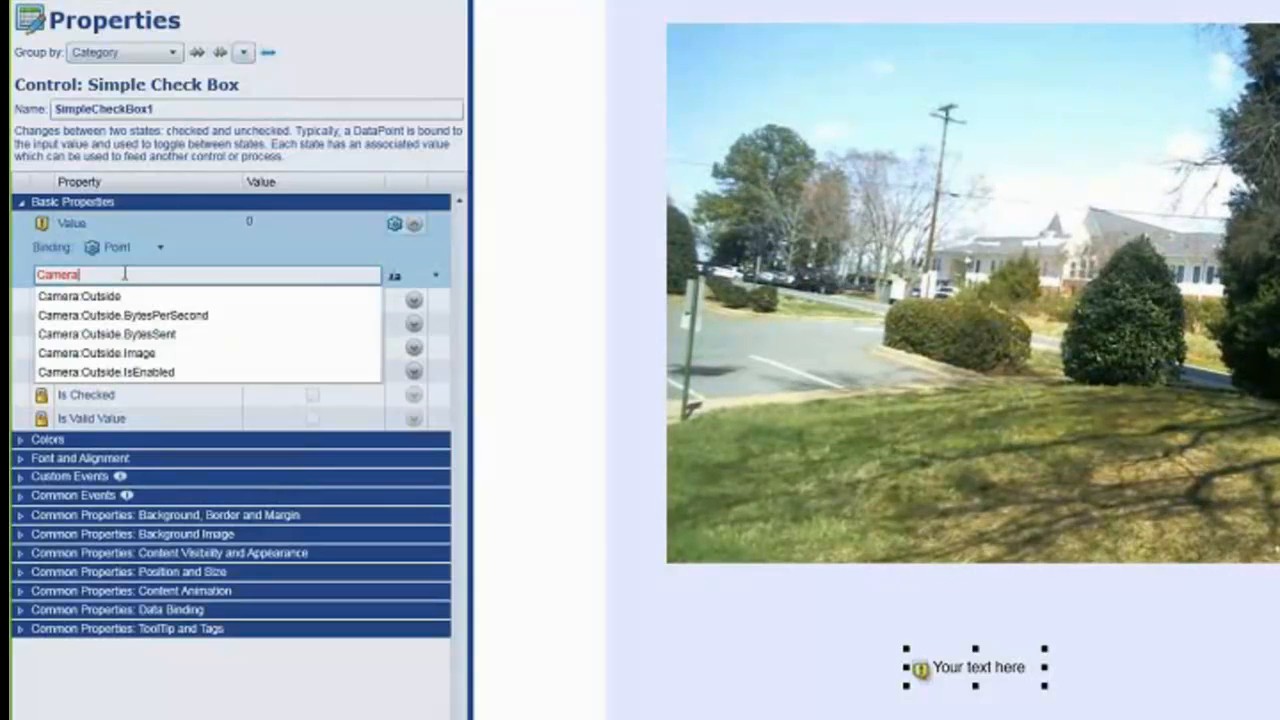
{"action": "left_click", "coordinate": [160, 372]}
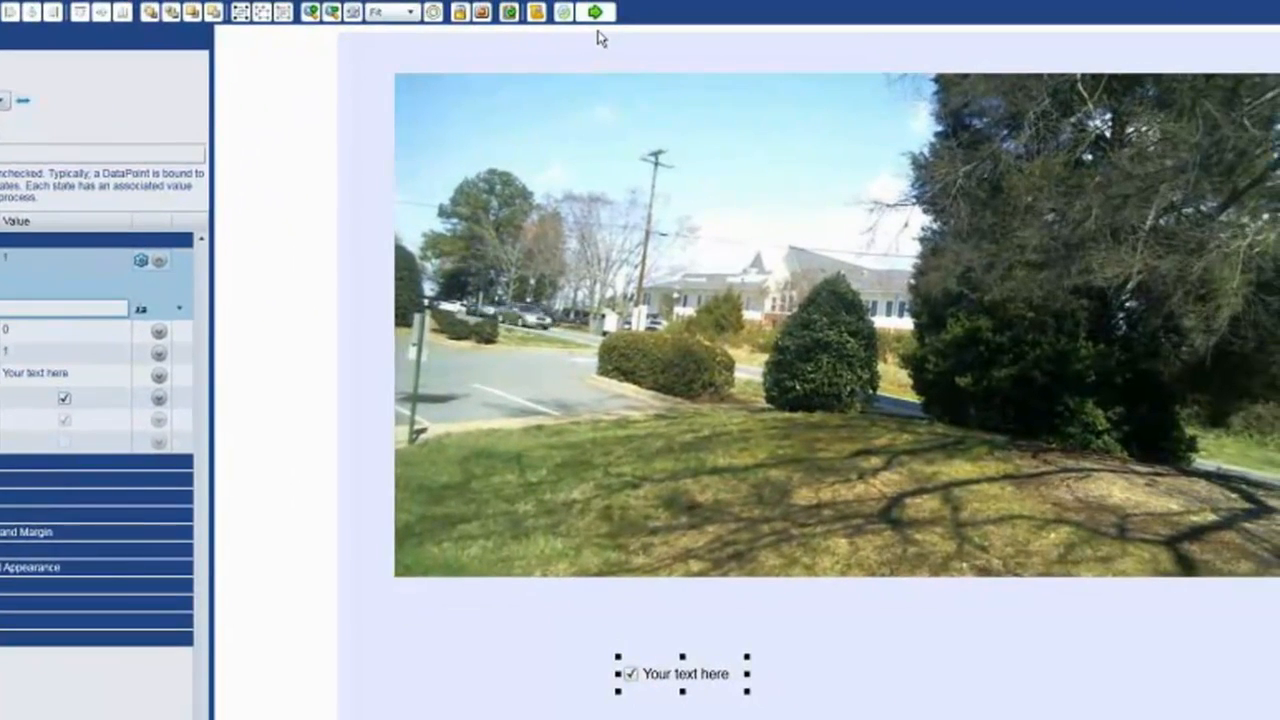
Run the WebView page and toggle its check box repeatedly to test stopping and restarting the camera image, leaving it cleared.
{"action": "left_click", "coordinate": [595, 12]}
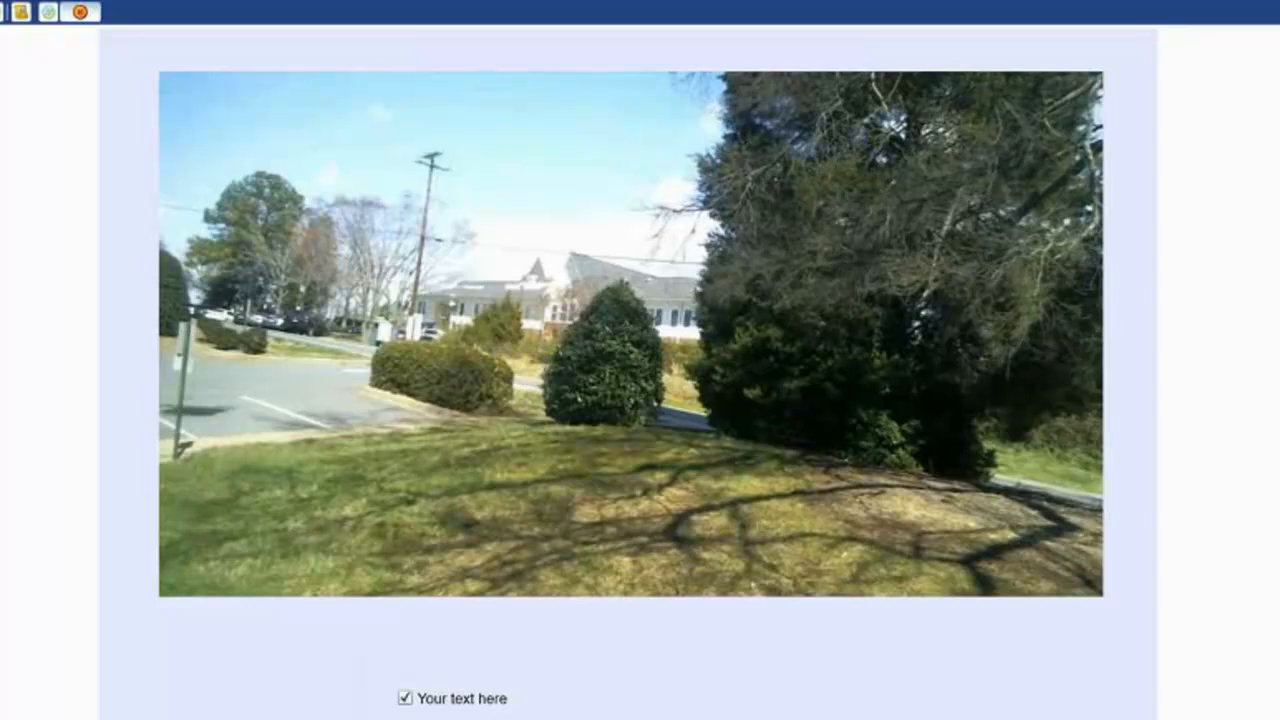
{"action": "left_click", "coordinate": [407, 697]}
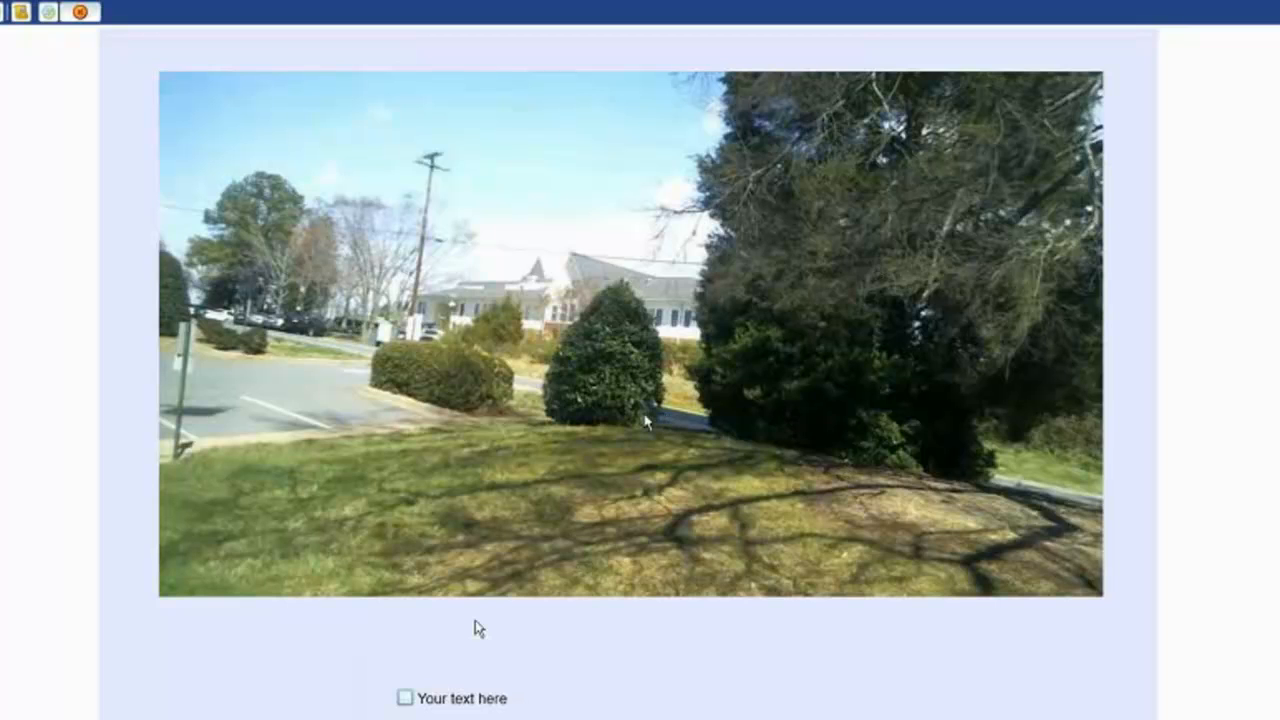
{"action": "left_click", "coordinate": [405, 697]}
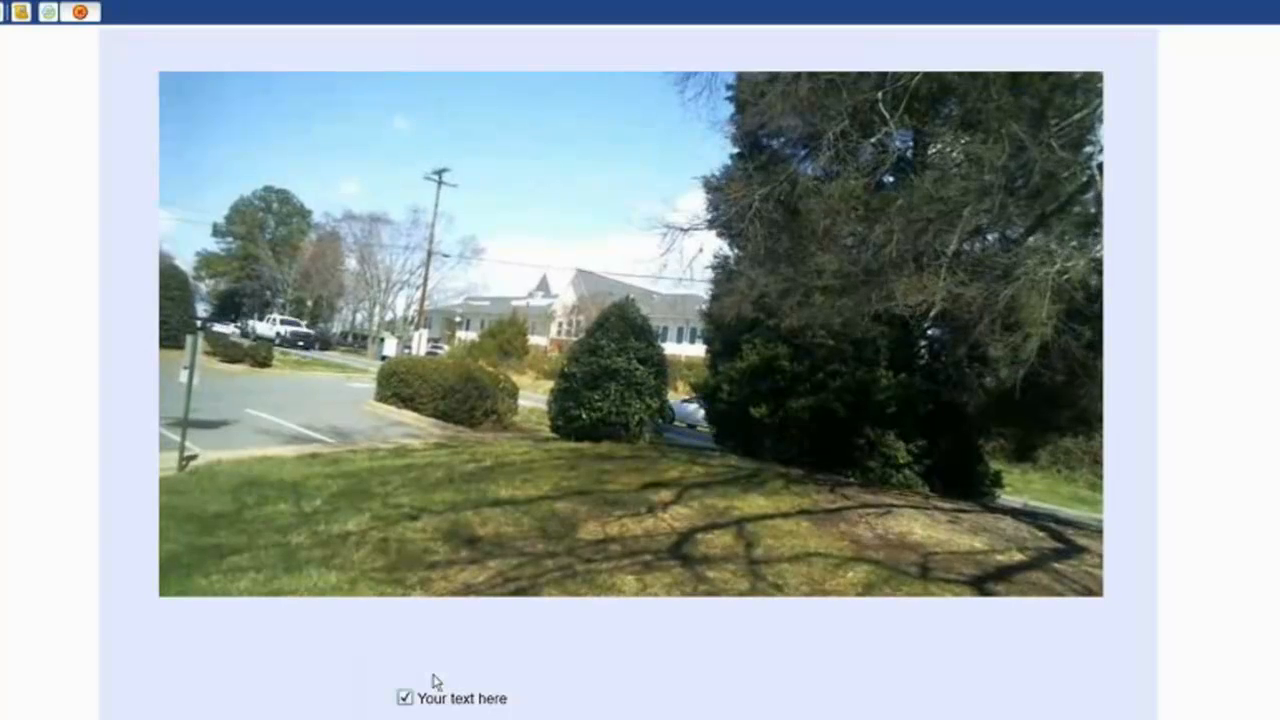
{"action": "left_click", "coordinate": [405, 698]}
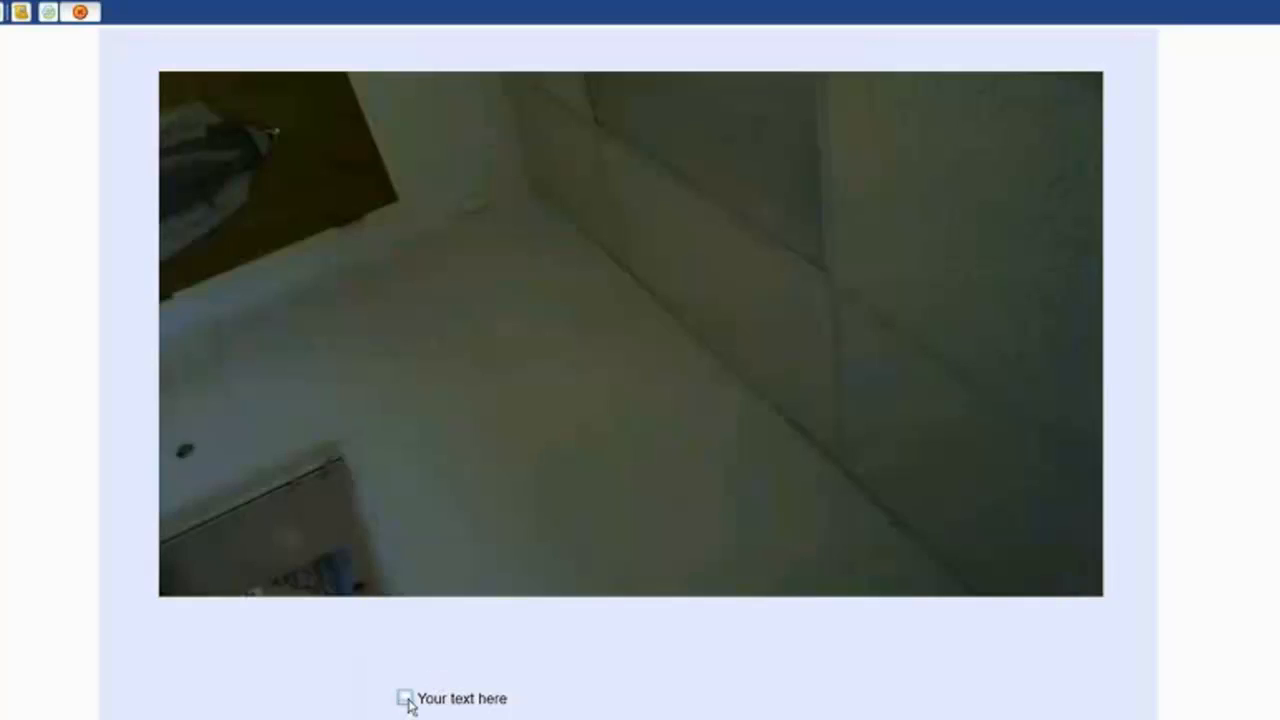
{"action": "left_click", "coordinate": [405, 698]}
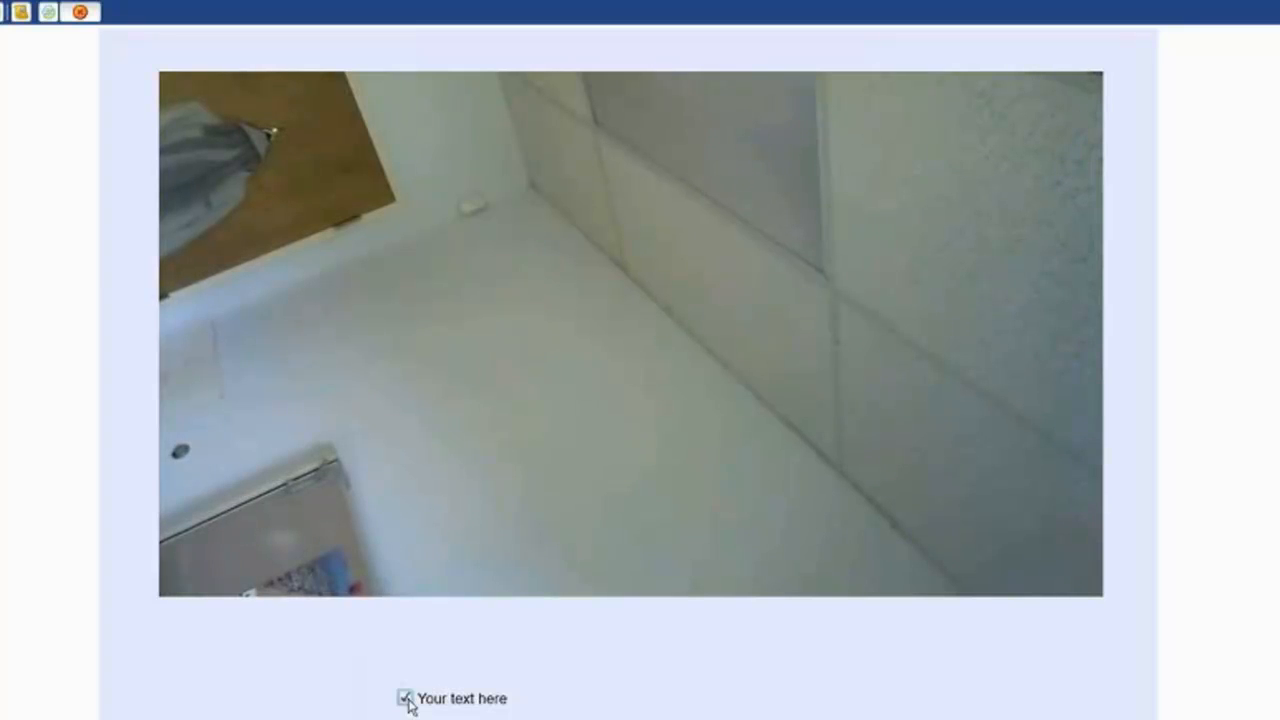
{"action": "left_click", "coordinate": [406, 699]}
Leave the WebView page without saving its changes.
{"action": "key", "text": "F5"}
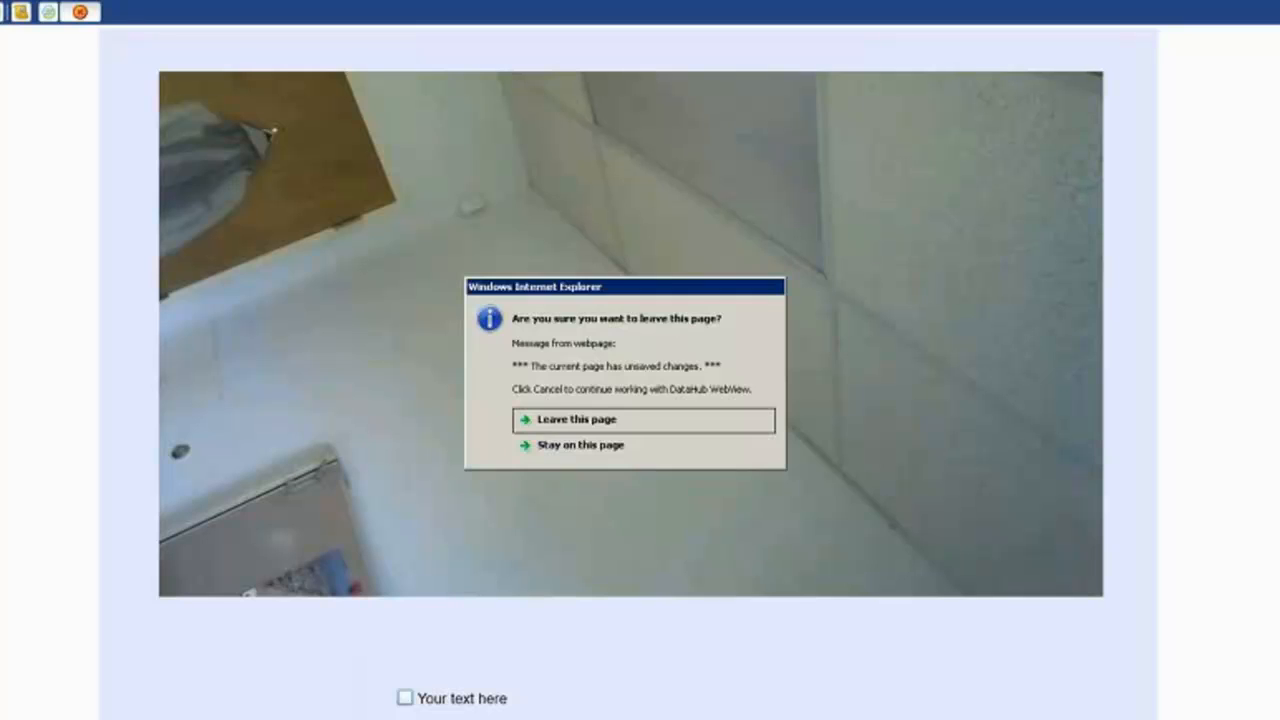
{"action": "left_click", "coordinate": [549, 418]}
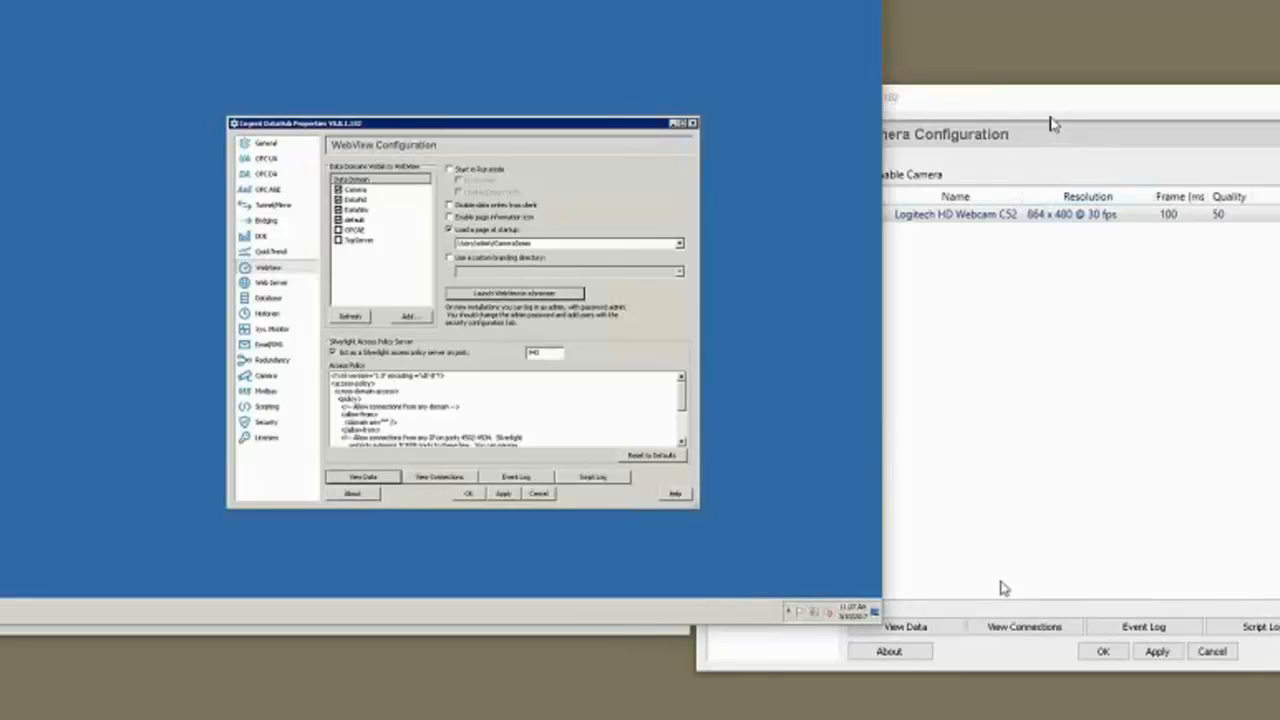
Open the data browser from the DataHub with the webcam configuration and inspect the Outside.Image point in the Camera domain.
{"action": "left_click", "coordinate": [950, 627]}
{"action": "left_click", "coordinate": [58, 248]}
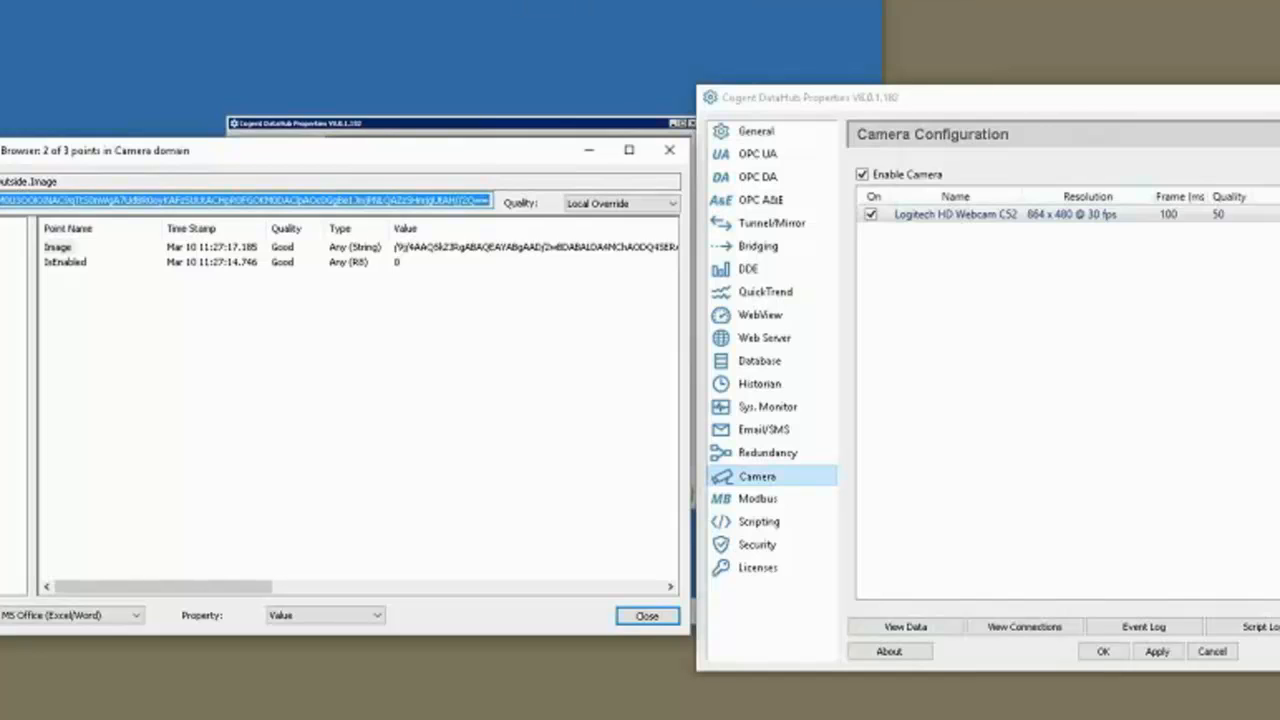
{"action": "key", "text": "alt+Tab"}
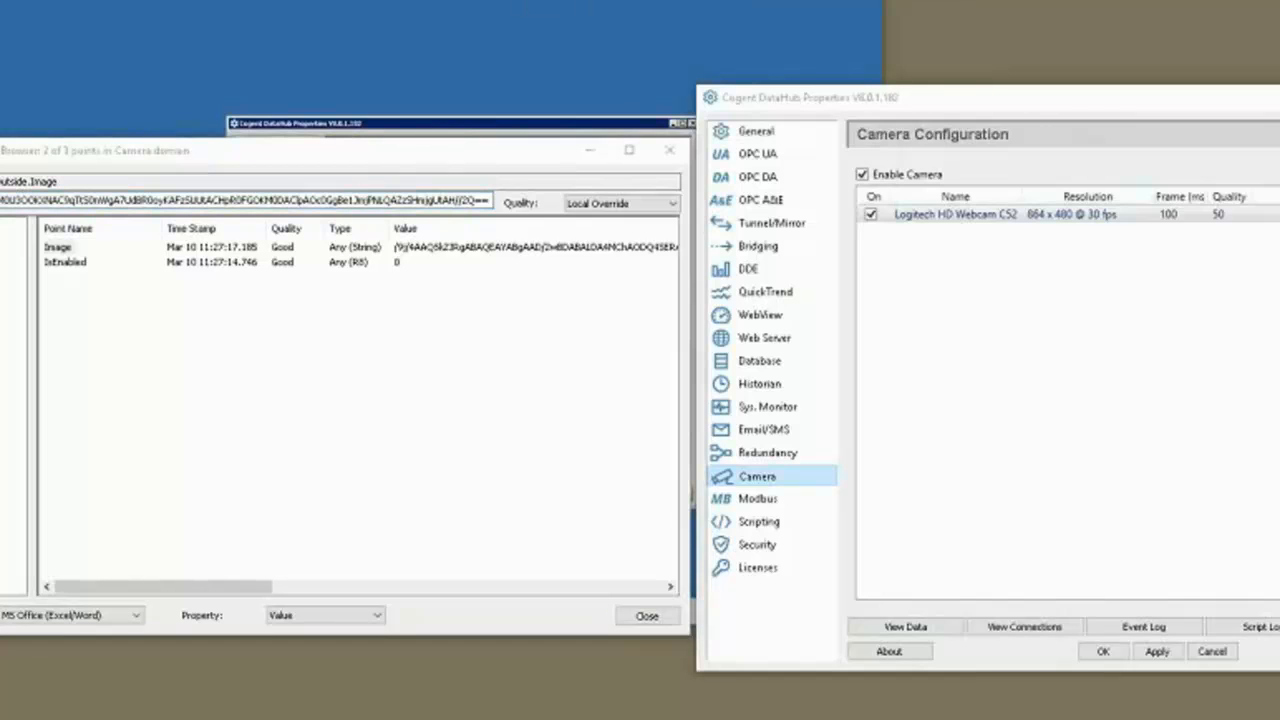